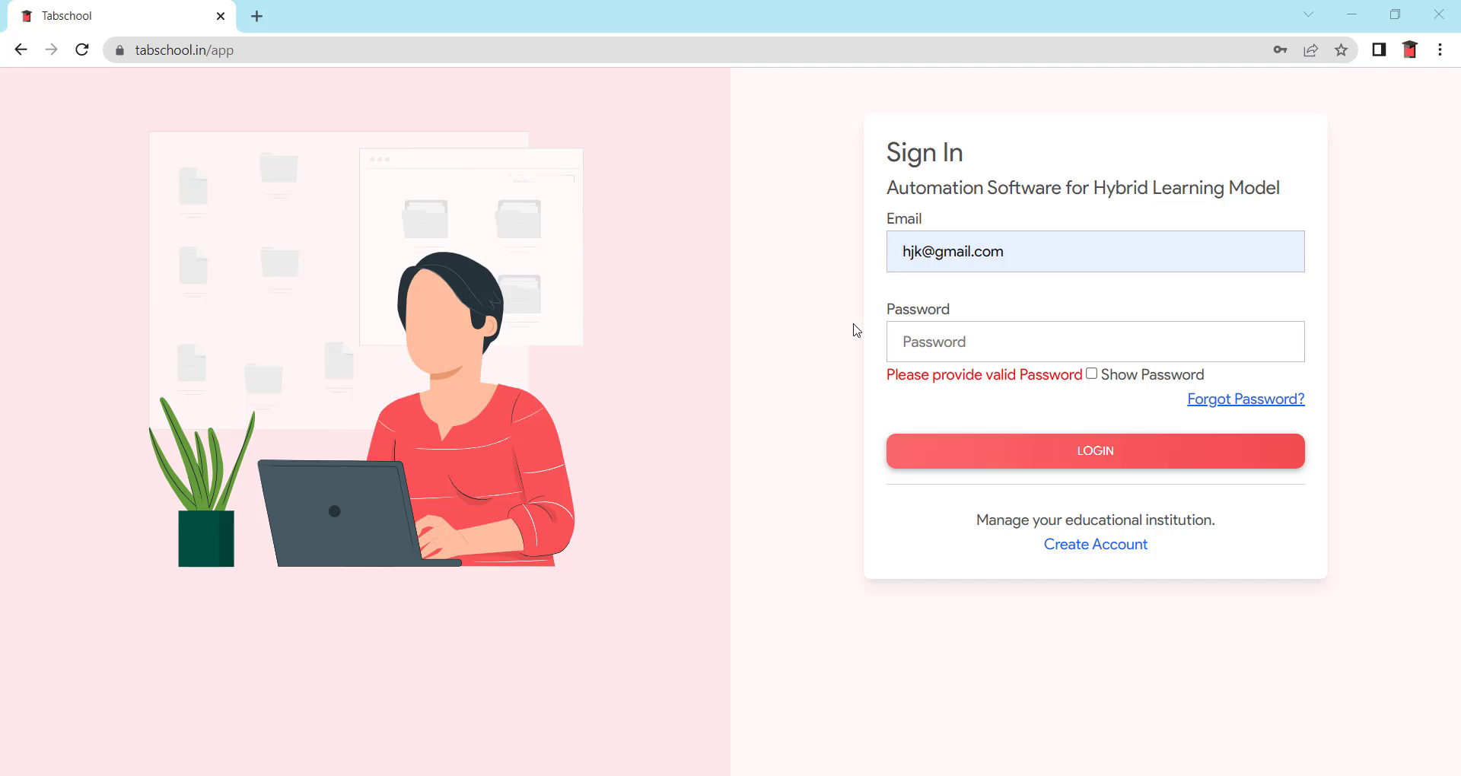
- Enter the account password, log in, and close Chrome's password popups to view the teacher dashboard
click(953, 347)
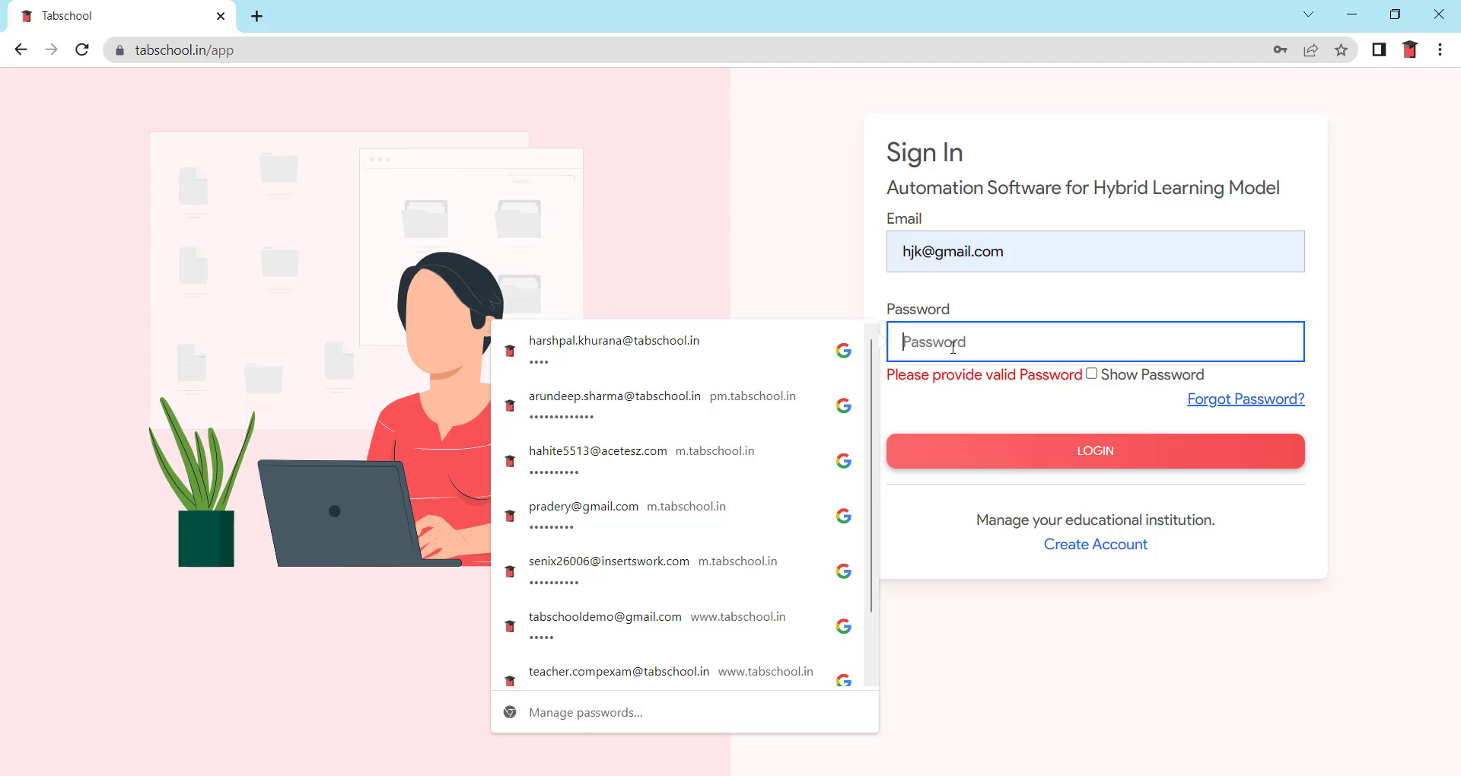
text(123456)
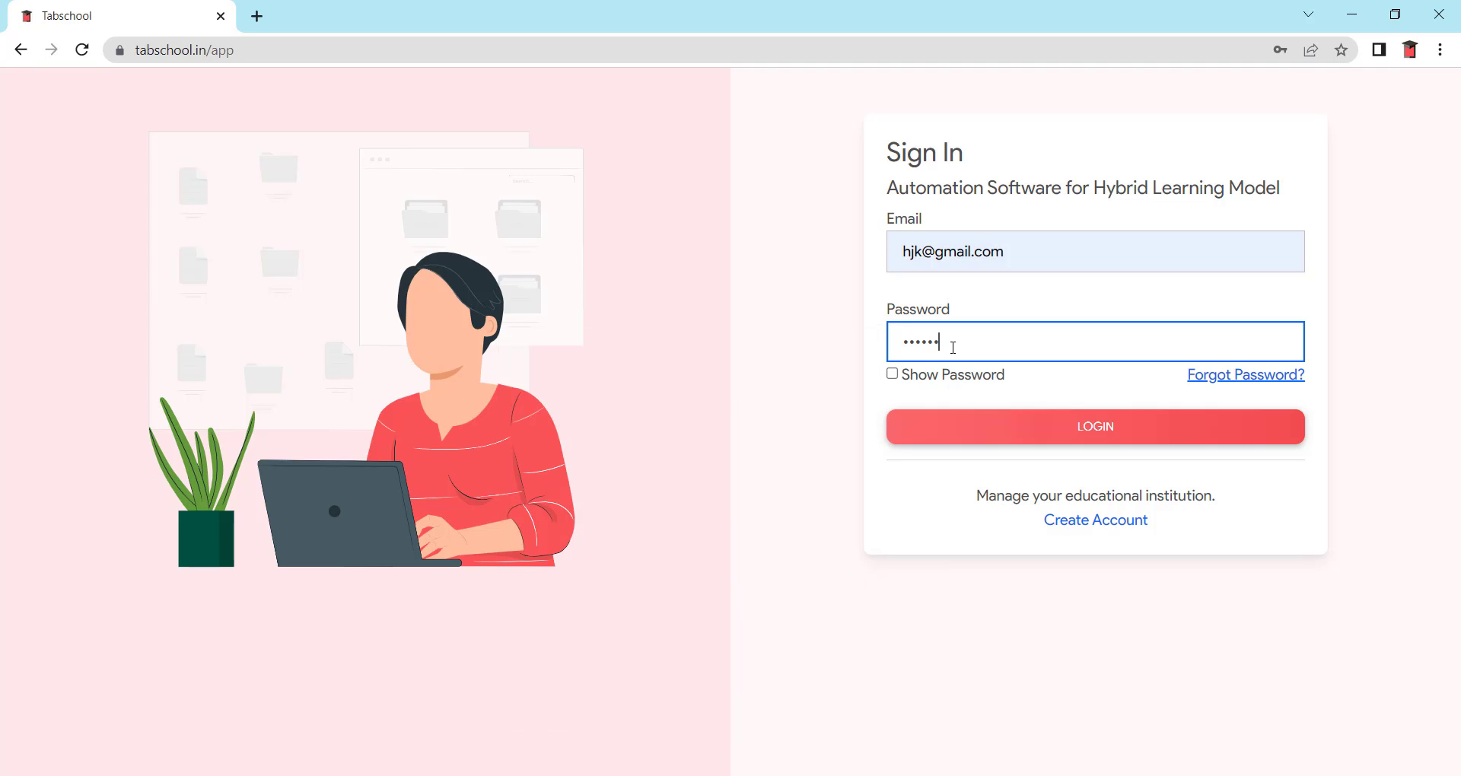
click(1076, 427)
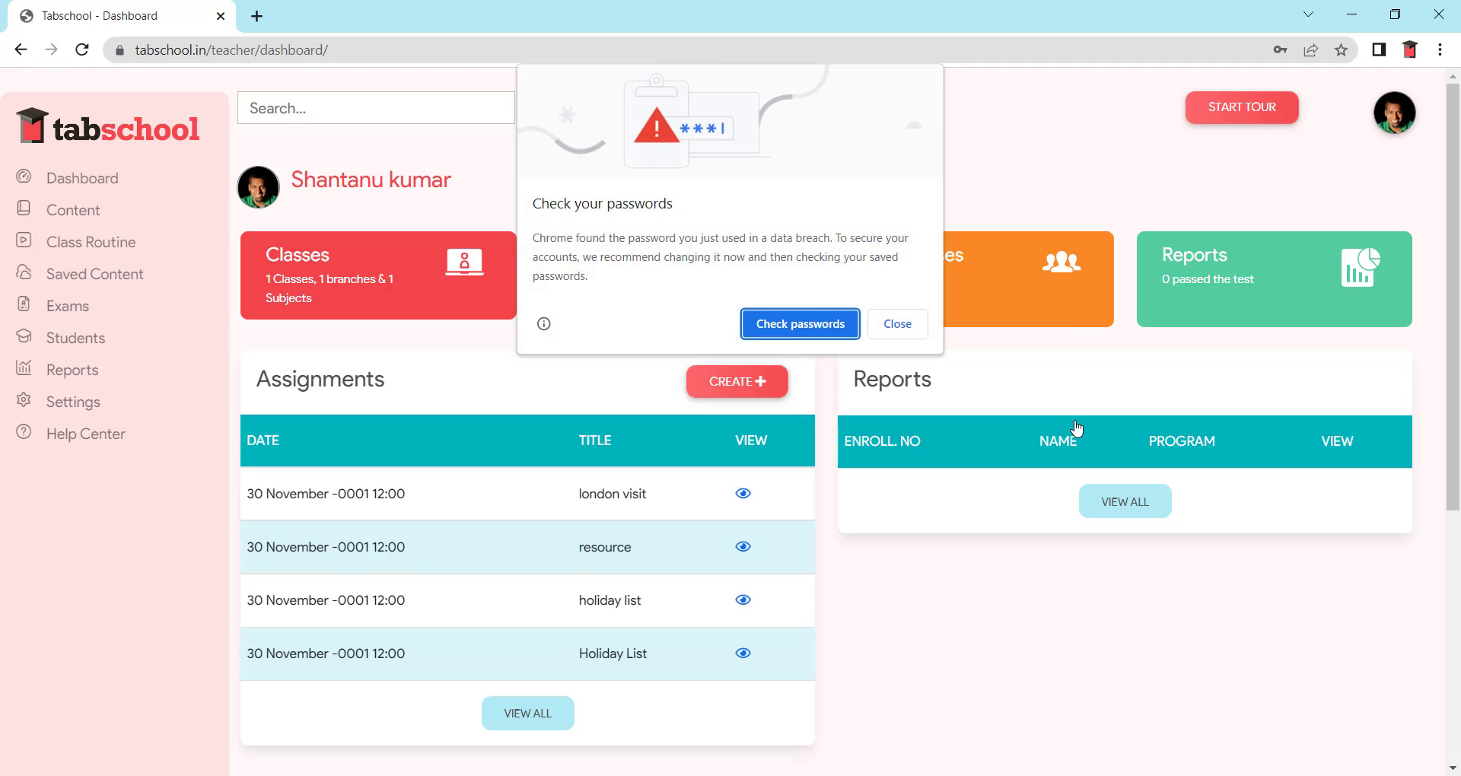
click(904, 324)
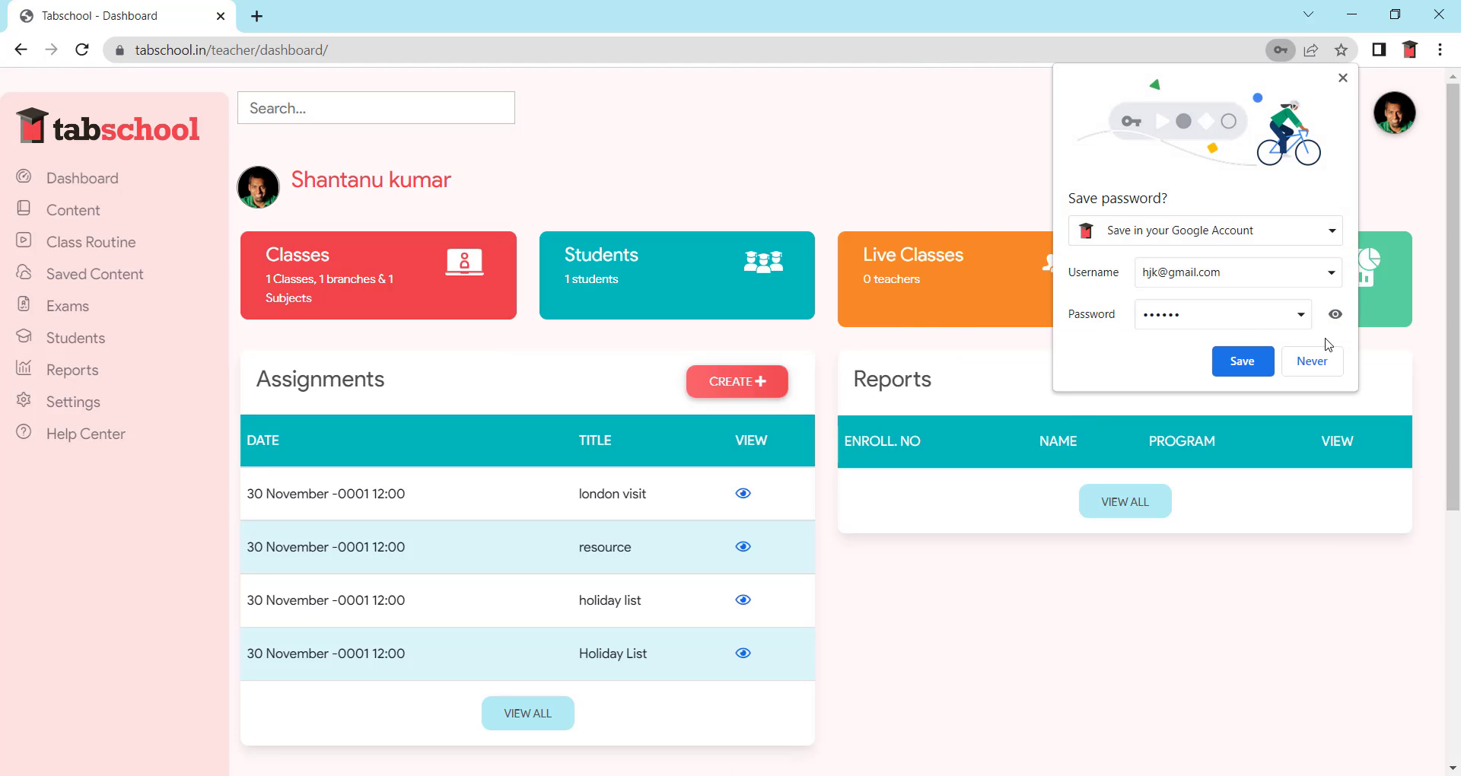
click(1337, 364)
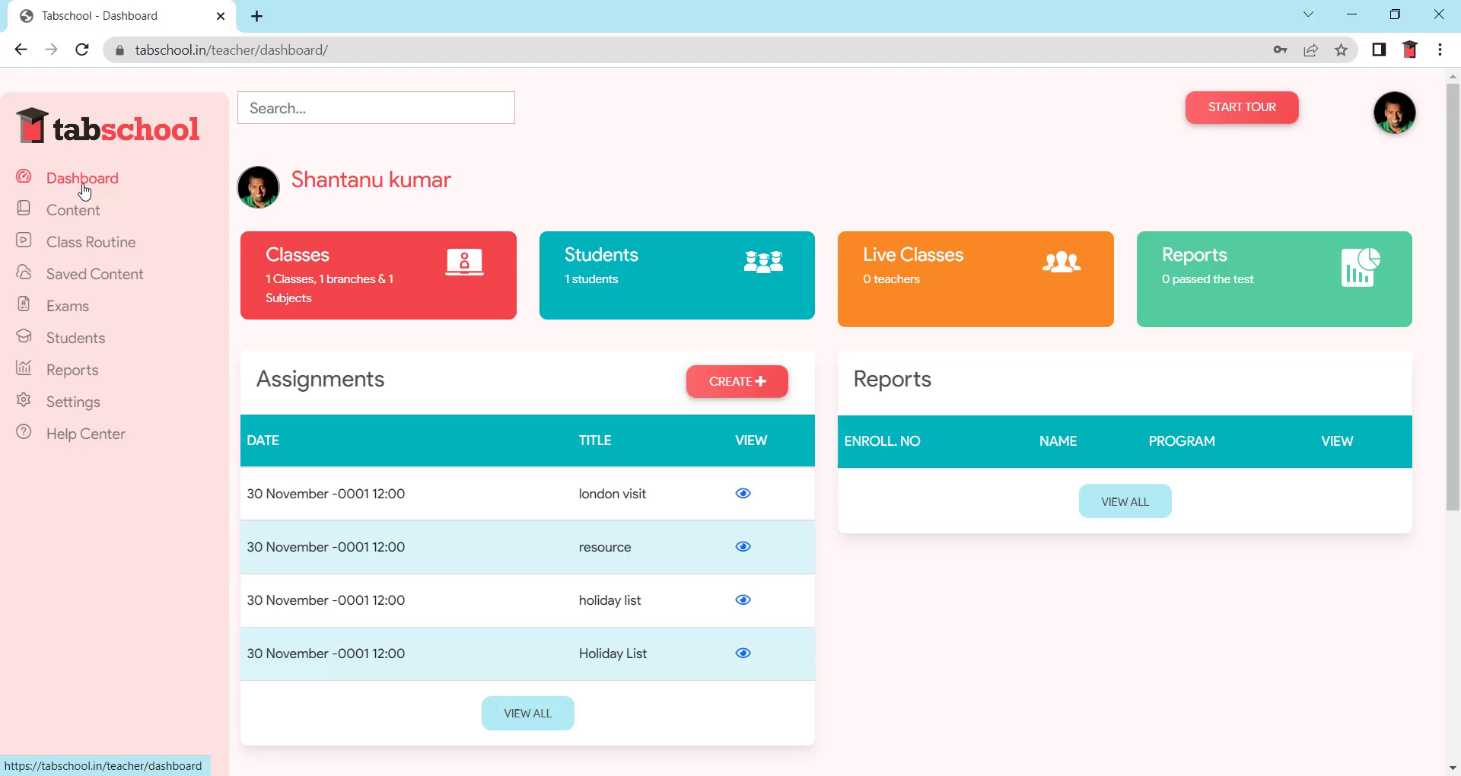
scroll(460, 275, down, 5)
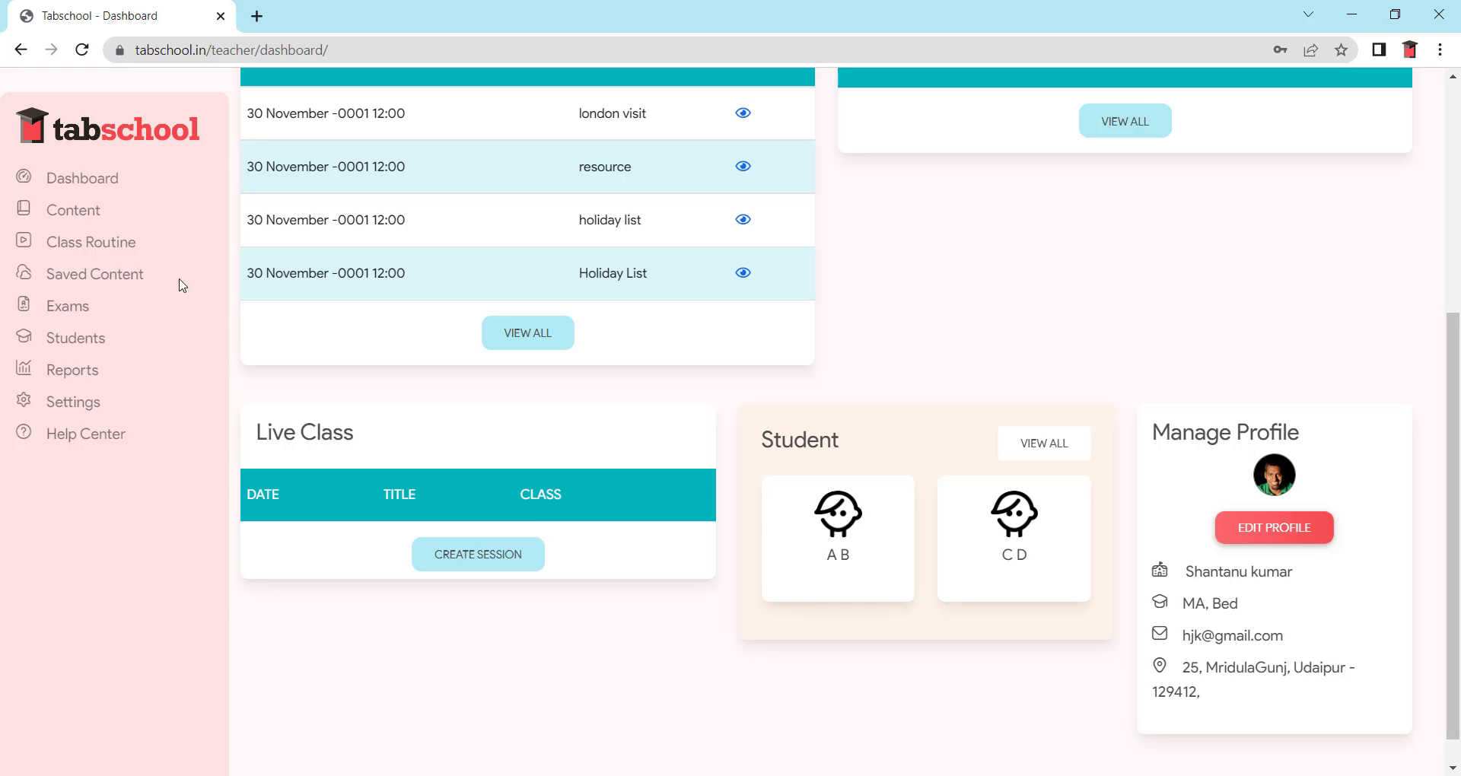
- From Class Routine, start a new session titled 'Class 9'
click(107, 245)
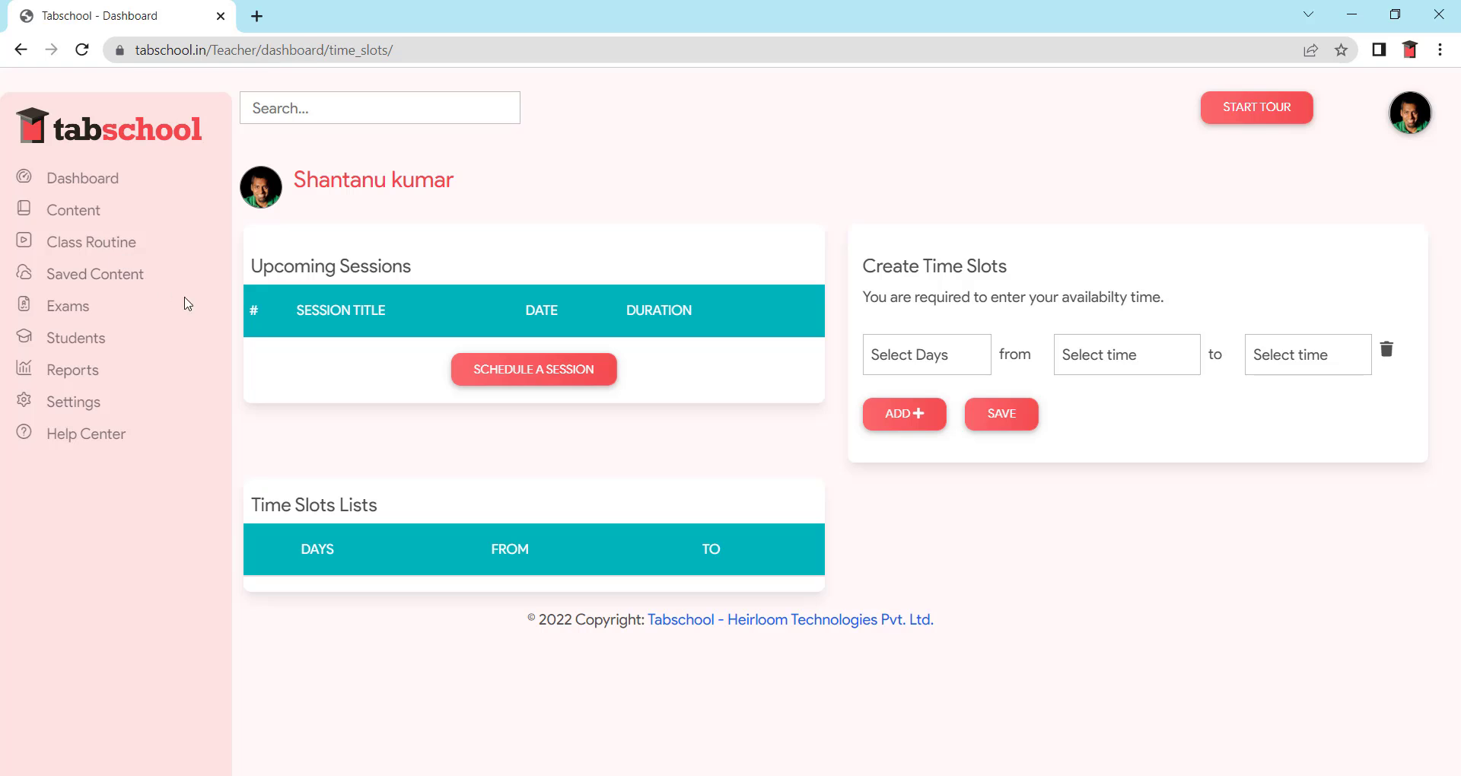
click(525, 383)
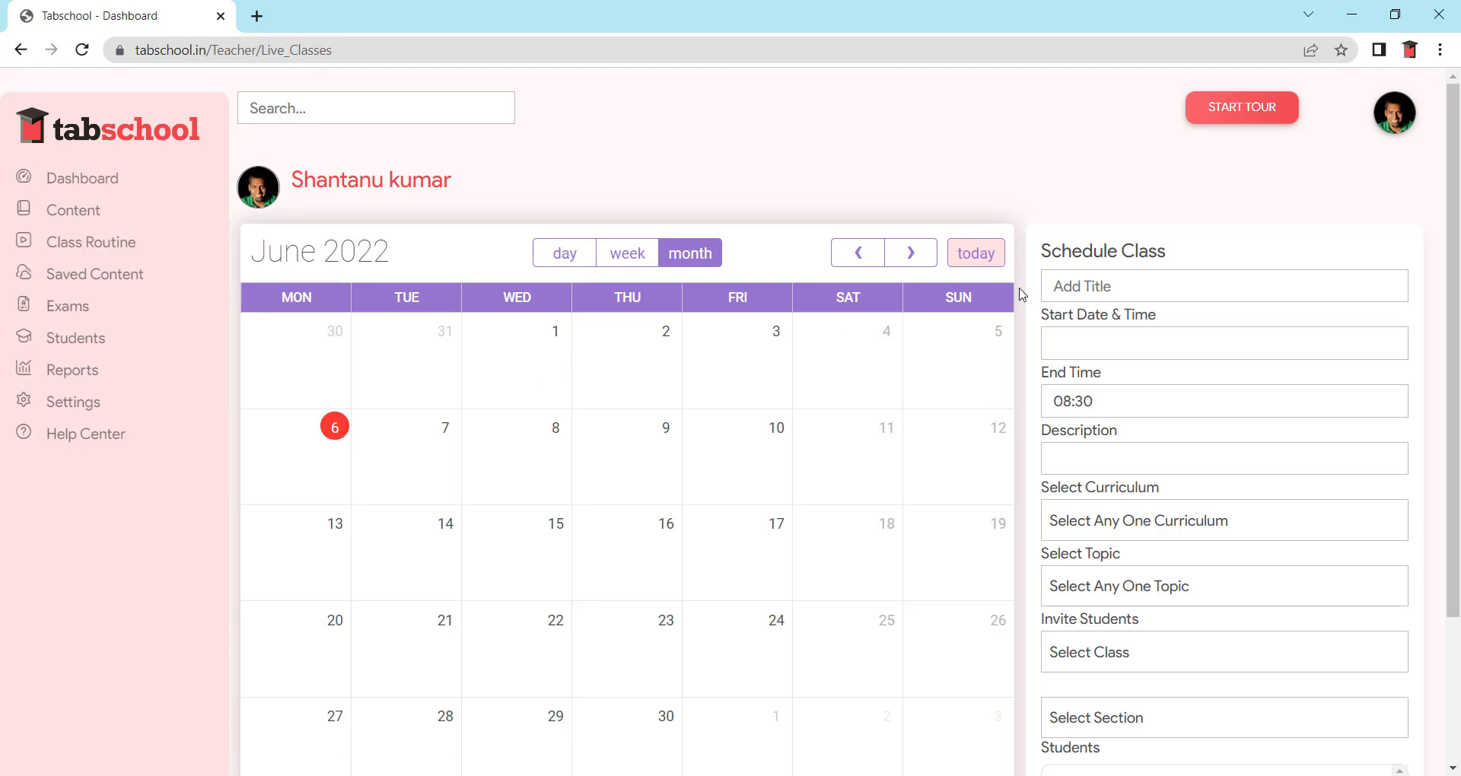
click(1156, 283)
text(C)
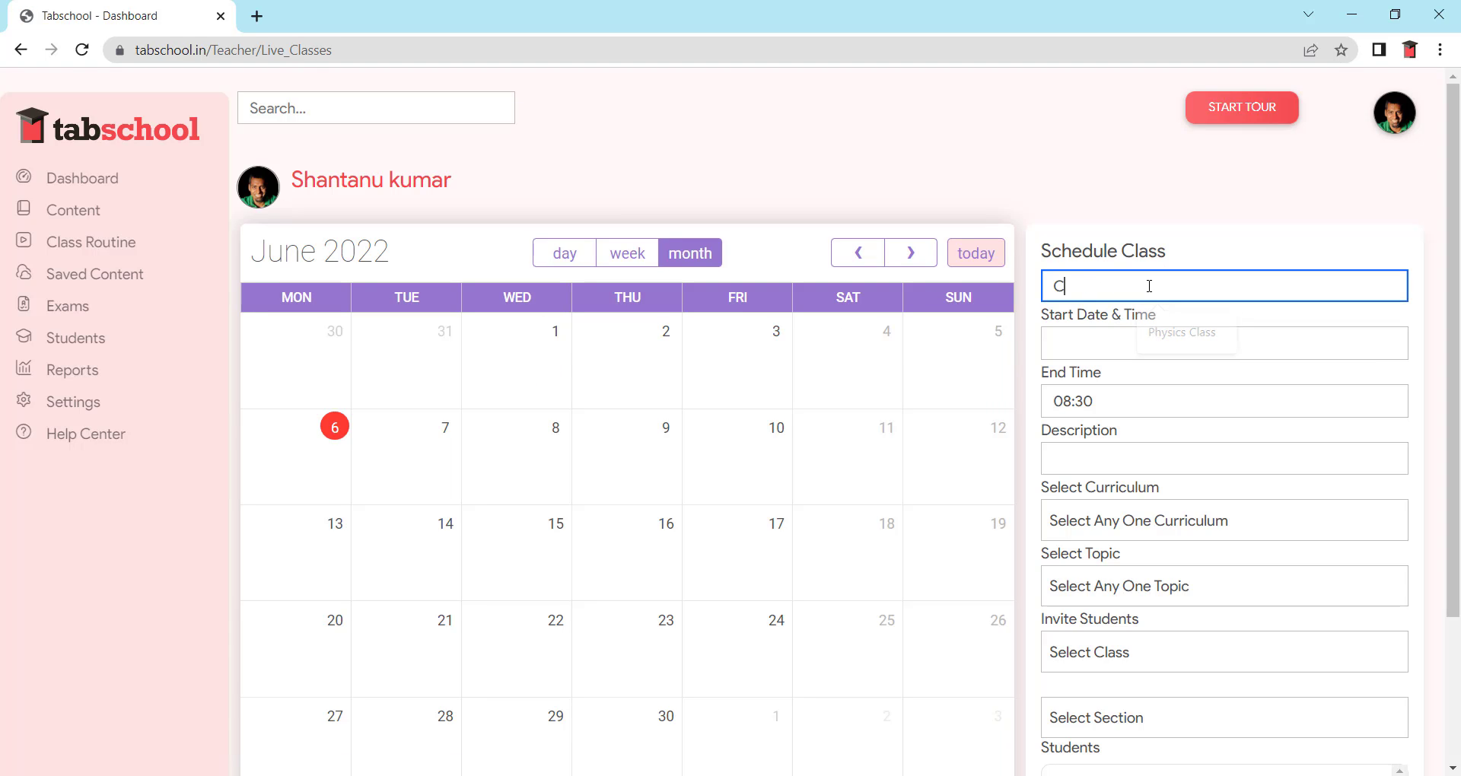
text(lass 9)
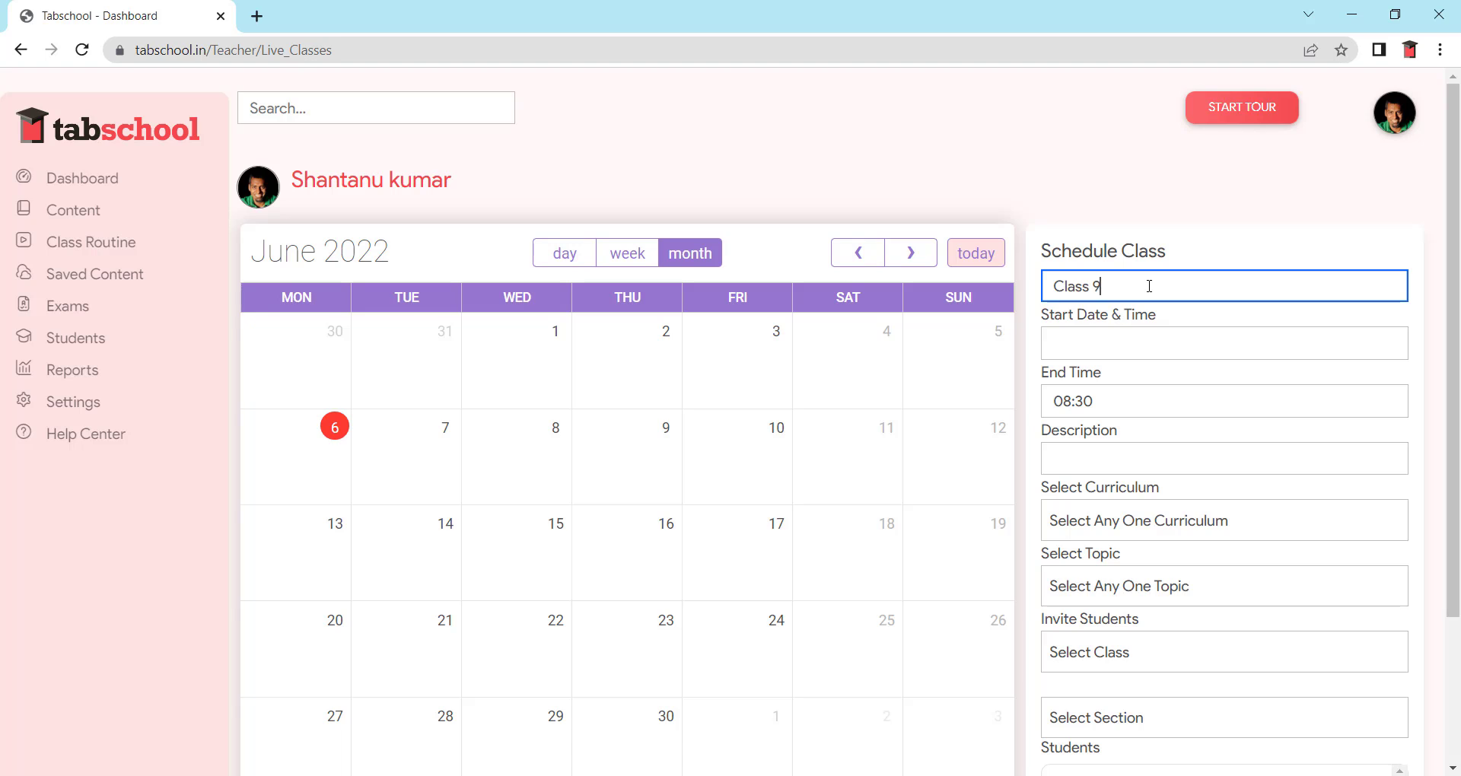
- Set the session start to 6 June 2022 at 14:41
click(1097, 341)
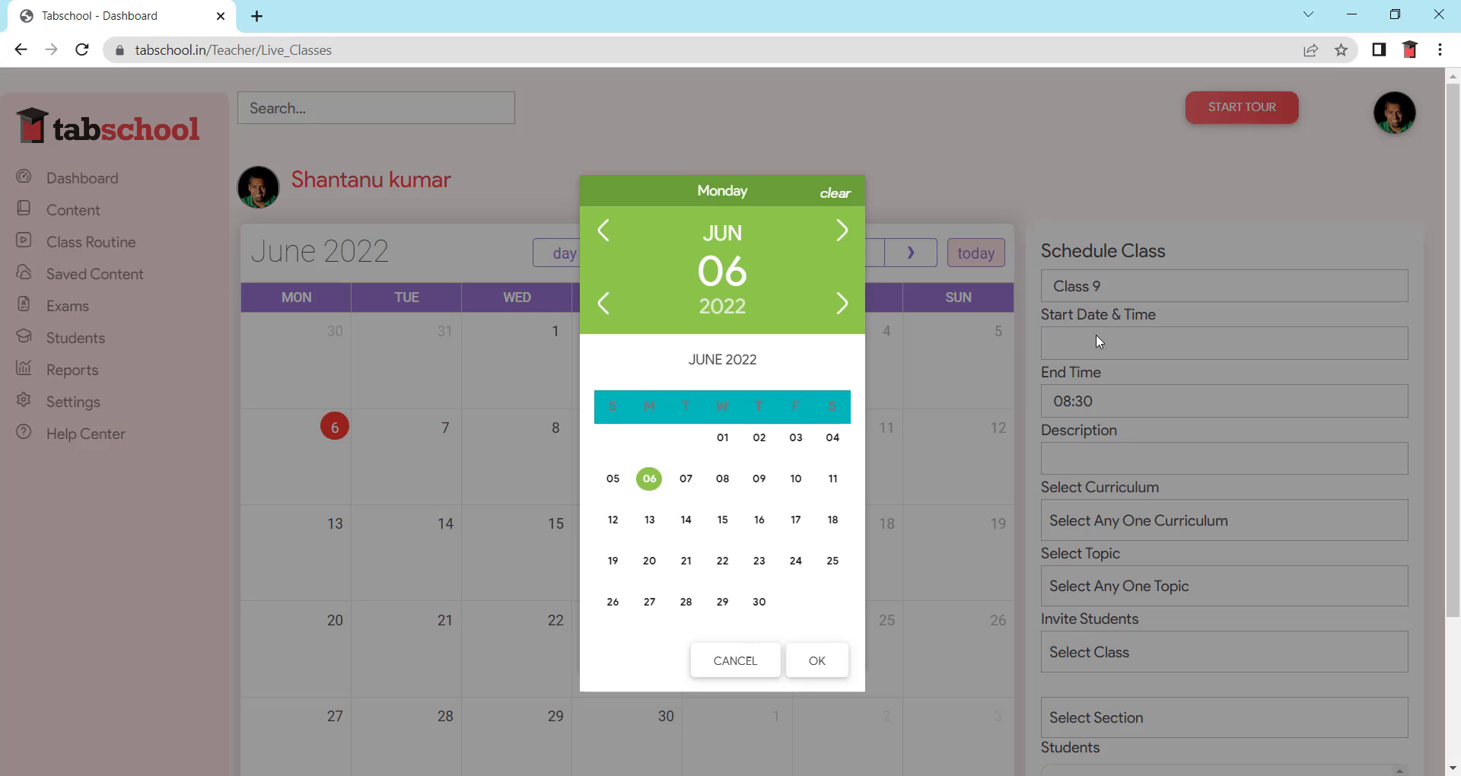
click(801, 659)
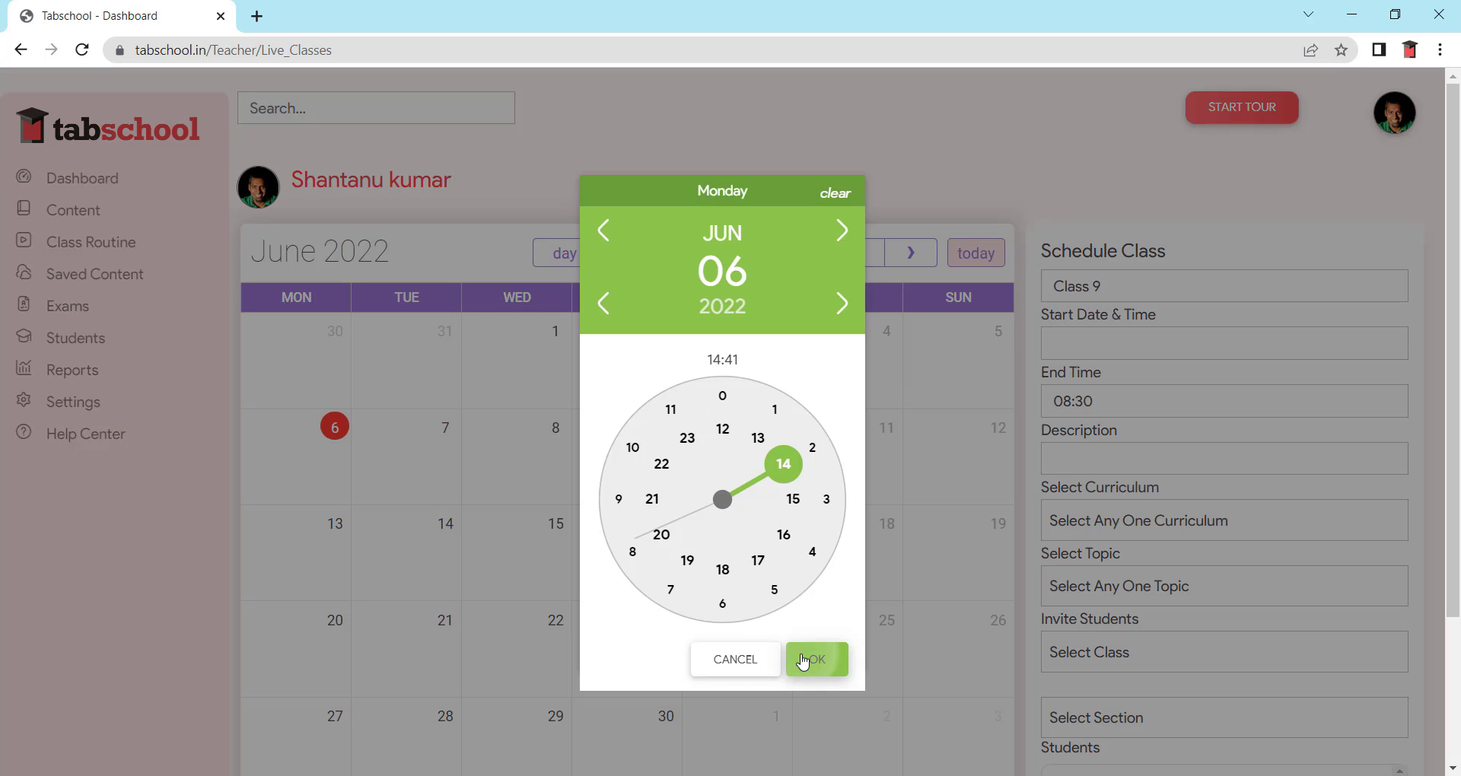
click(803, 659)
click(800, 659)
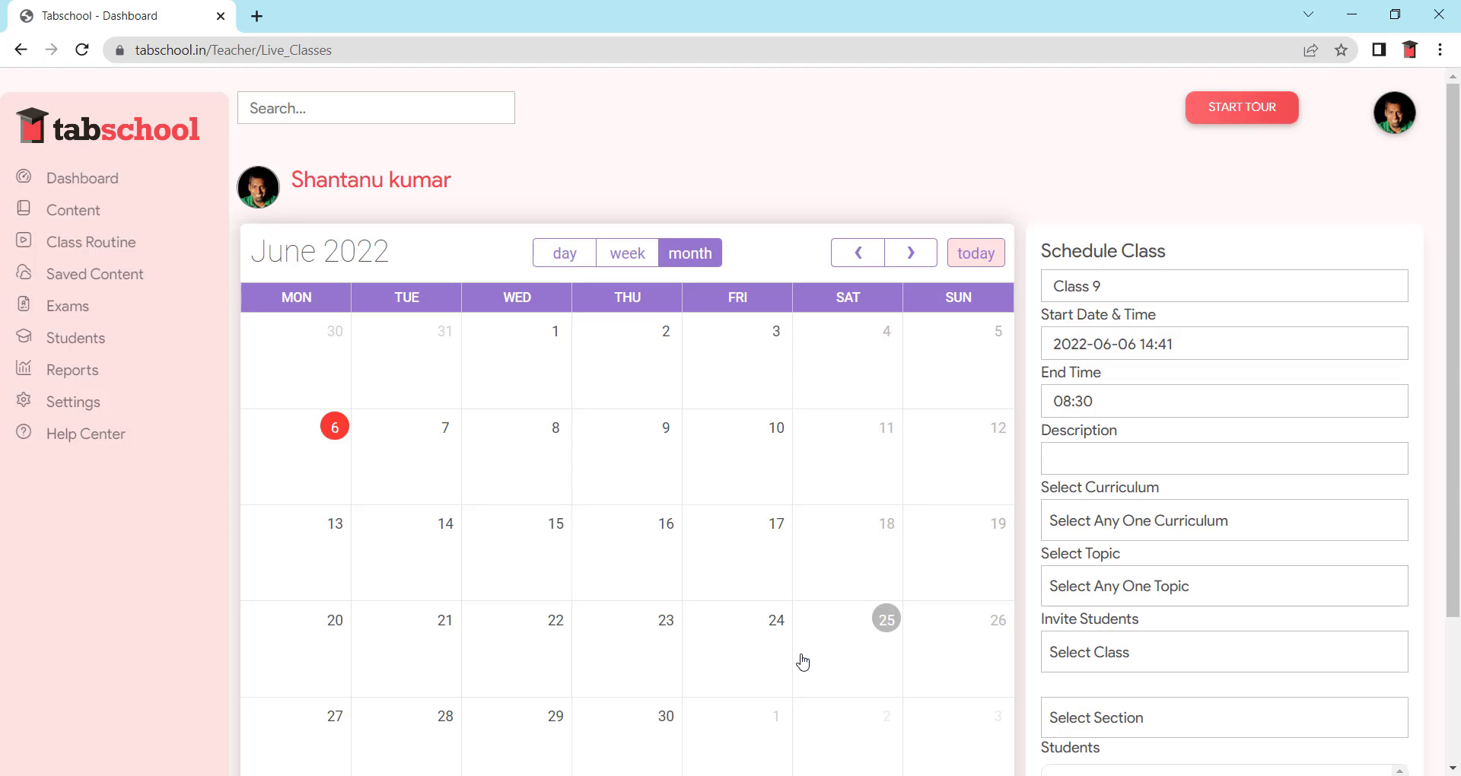
- Set the session end time to 15:30
click(1140, 401)
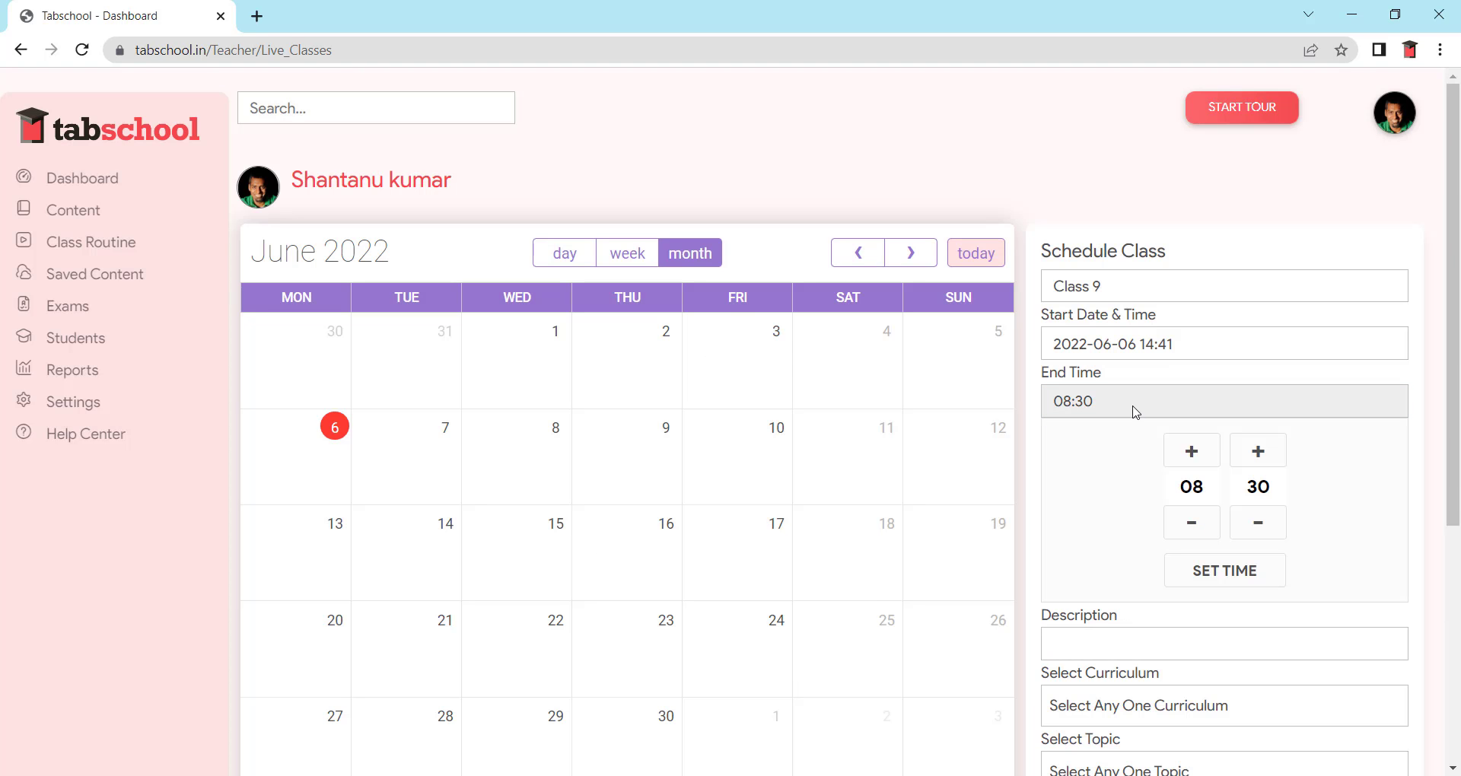
click(1197, 456)
click(1192, 535)
click(1193, 454)
click(1197, 458)
click(1197, 460)
click(1197, 460)
click(1197, 459)
click(1191, 523)
click(1192, 524)
click(1192, 525)
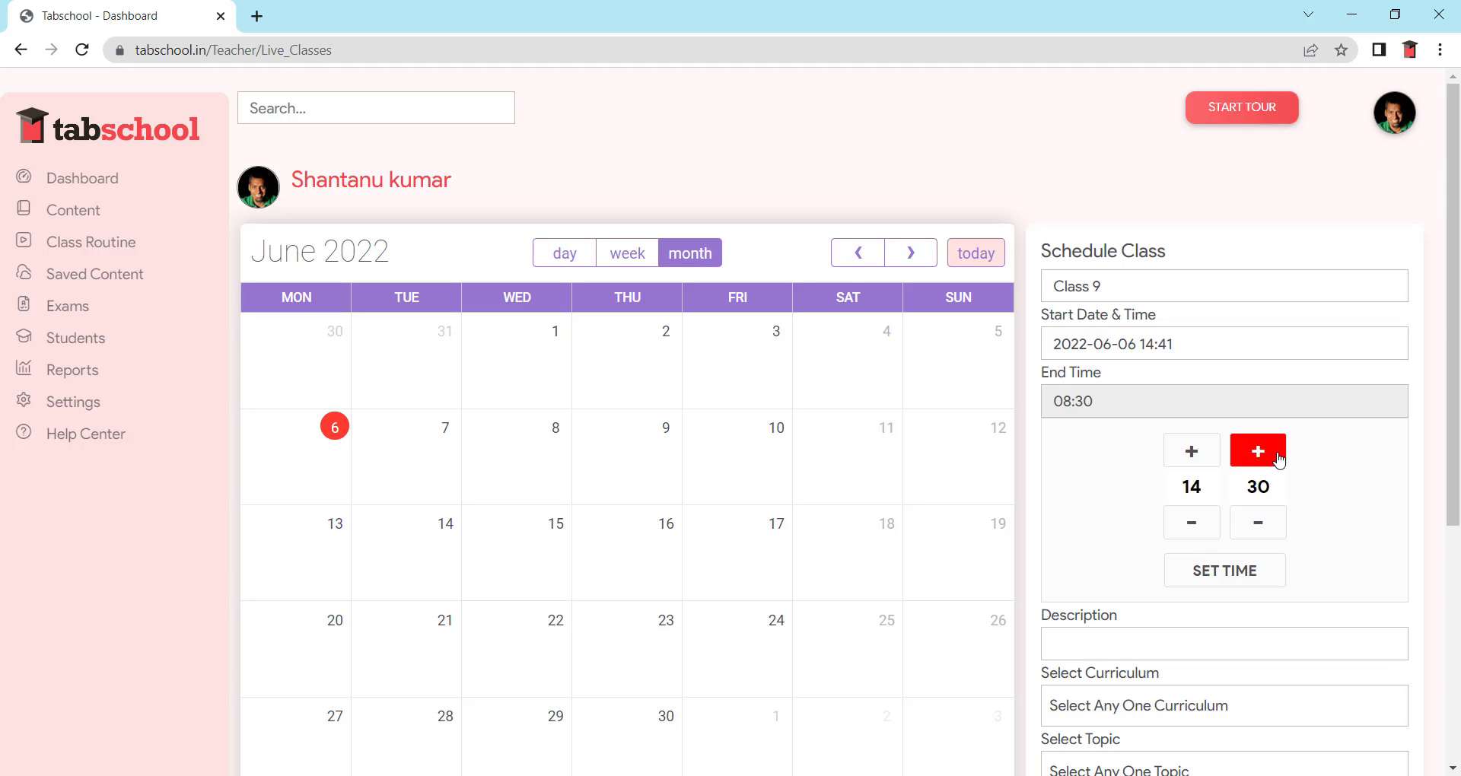
click(1194, 453)
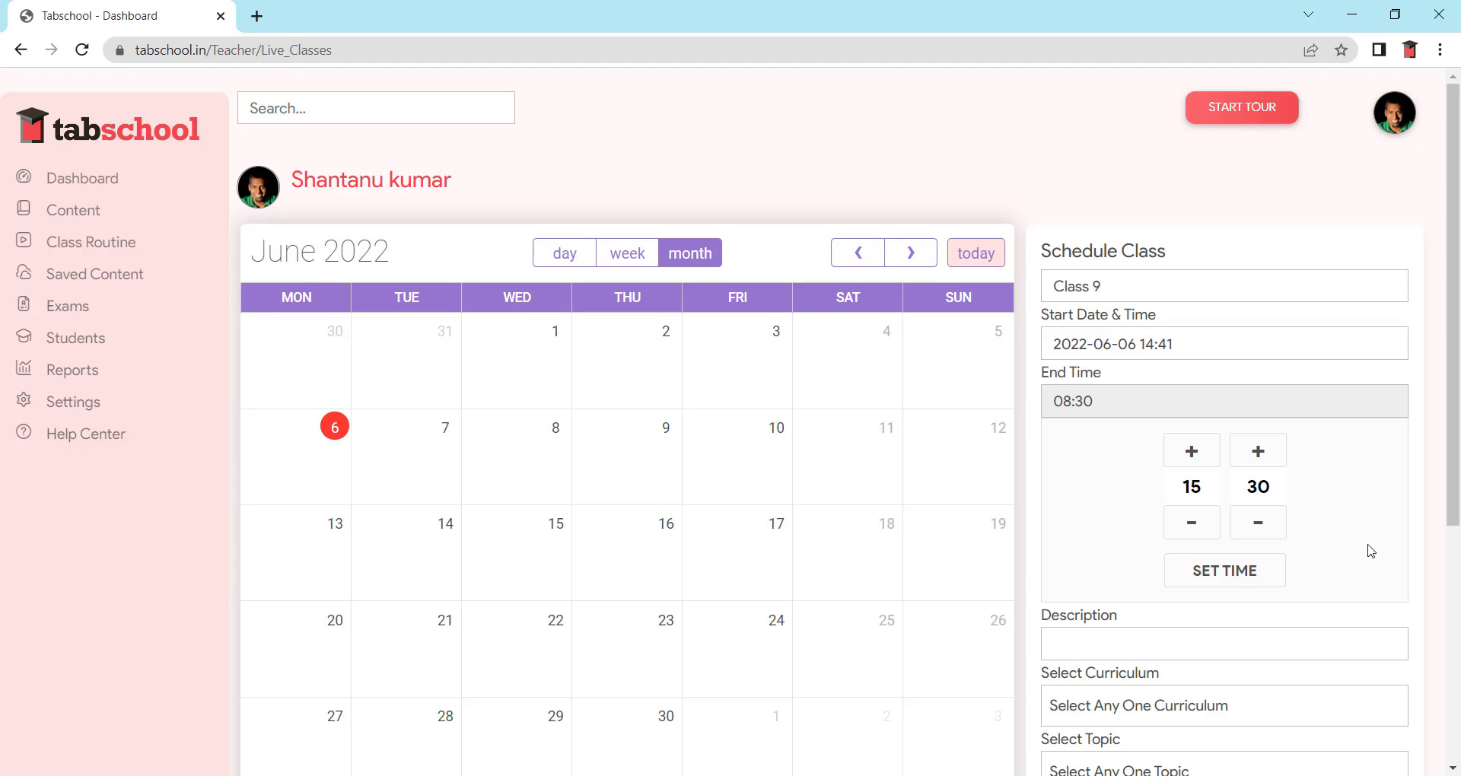
click(1261, 582)
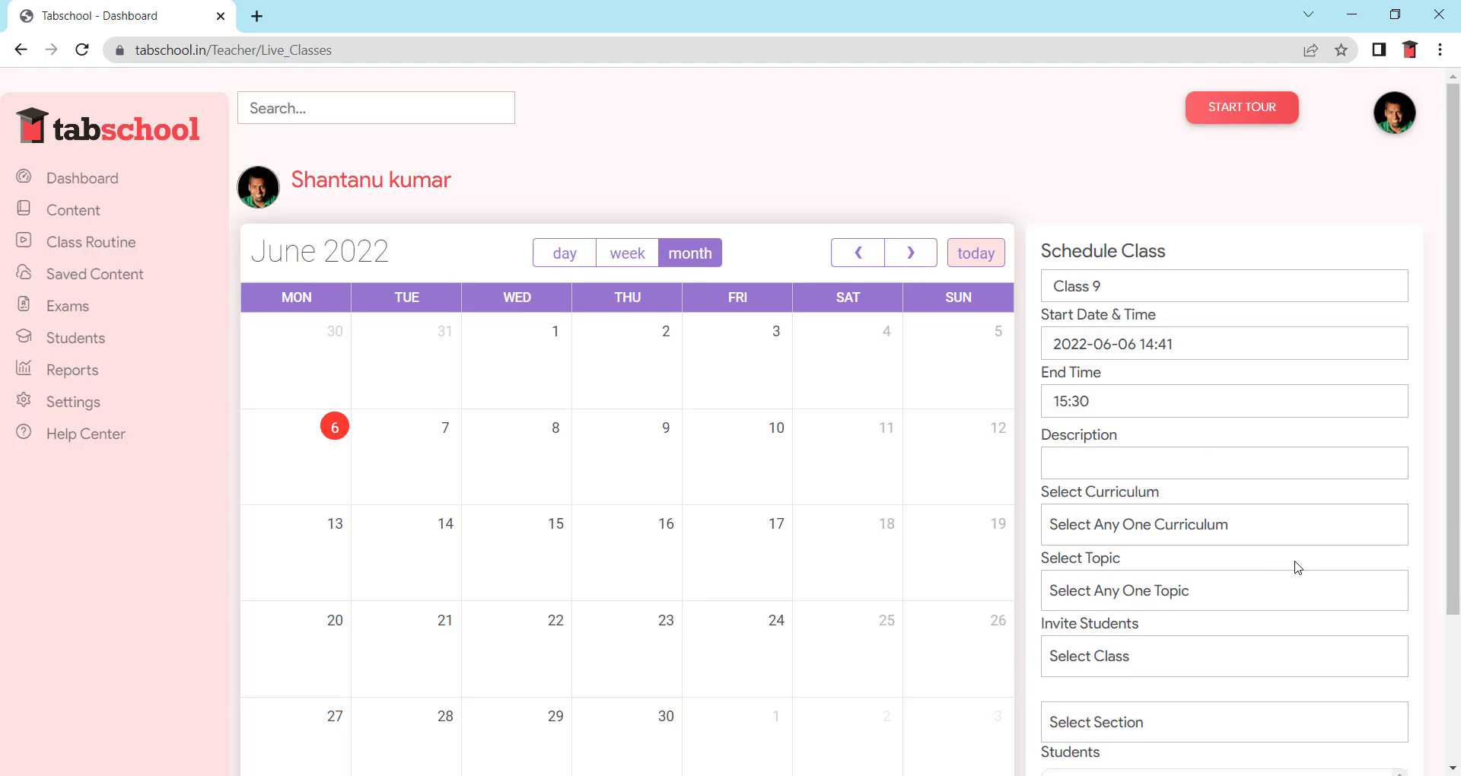
- Copy the 'Class 9' title for reuse as the description
click(1084, 459)
drag(1103, 285, 994, 279)
key(ctrl+c)
click(1077, 455)
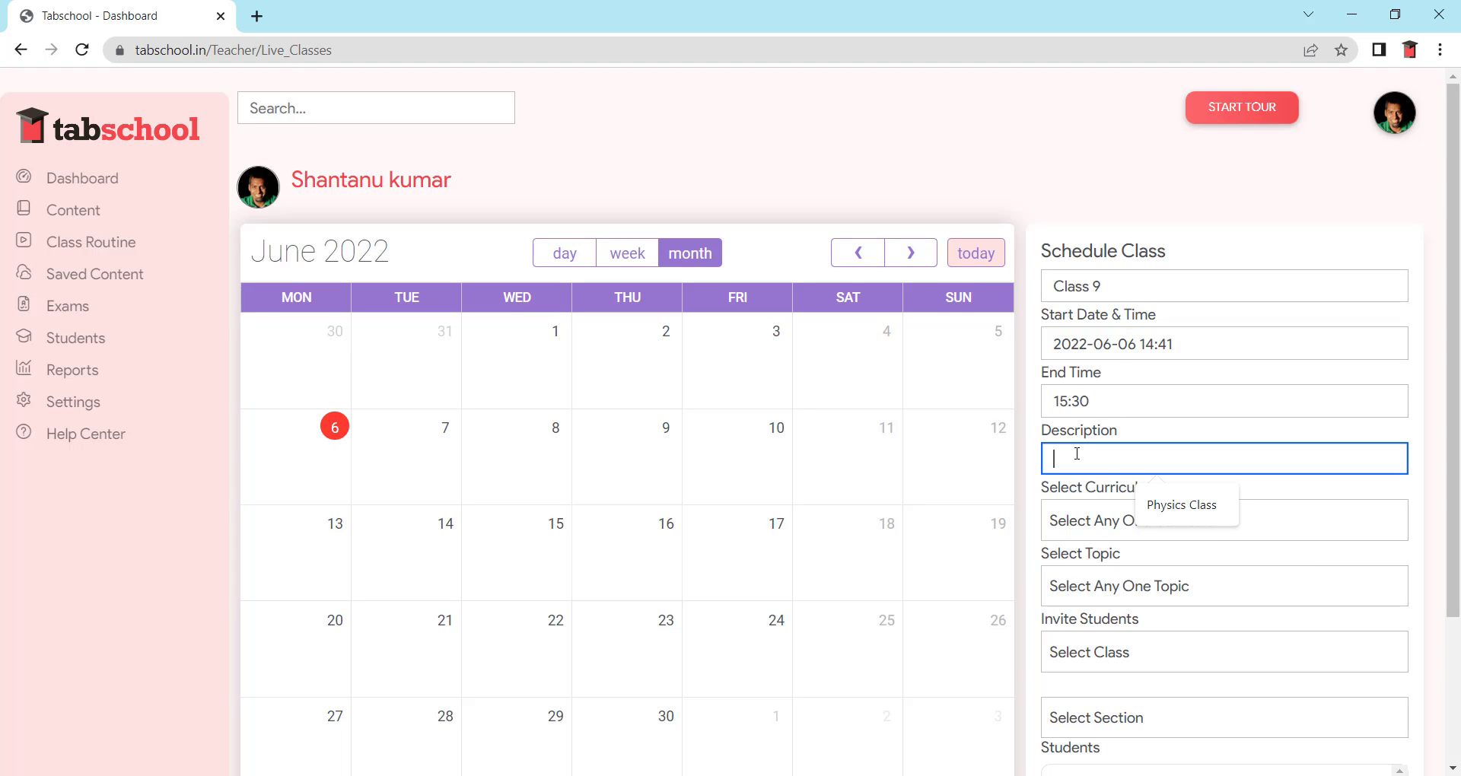
- Paste 'Class 9' as the session description, leaving curriculum and topic unset
key(ctrl+v)
click(1103, 520)
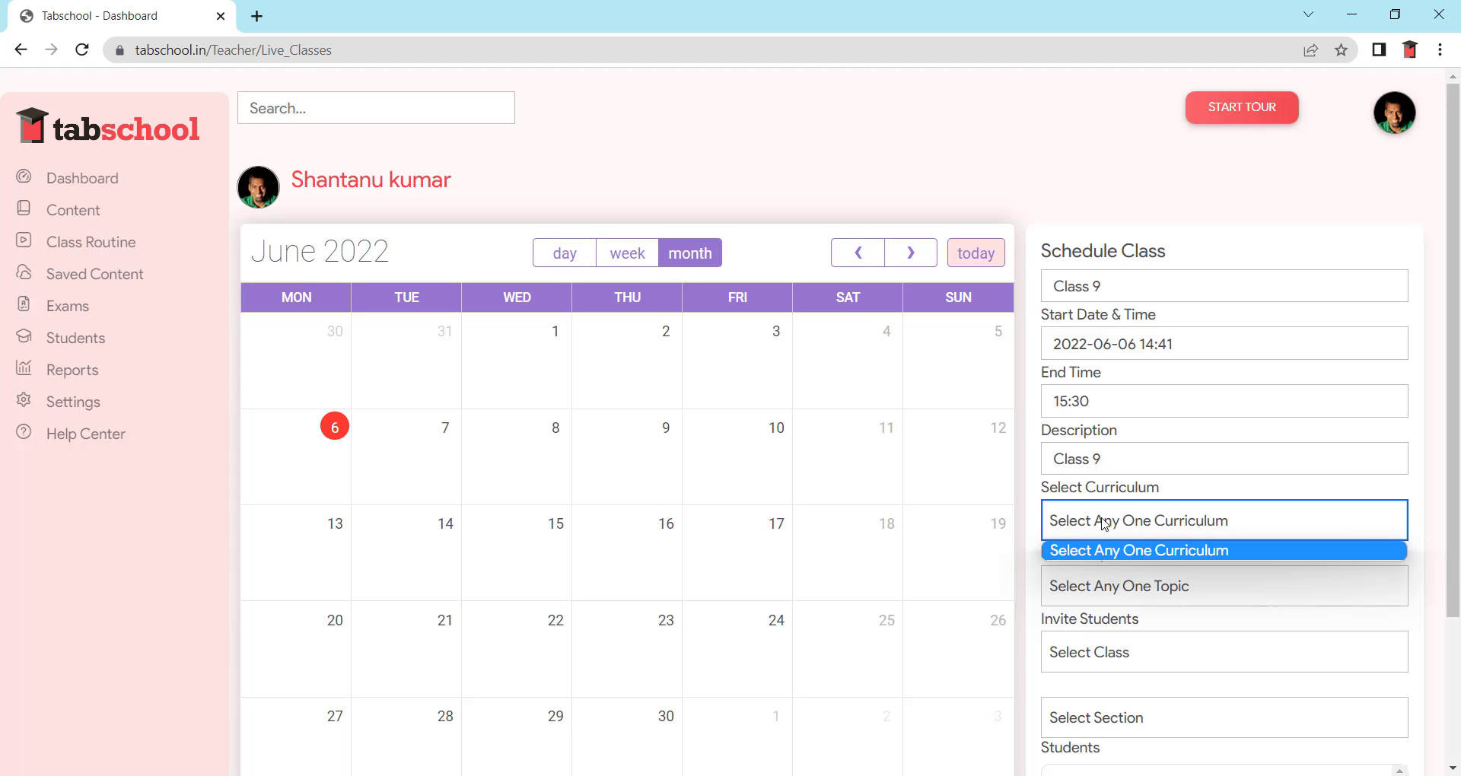
click(1105, 527)
click(1107, 588)
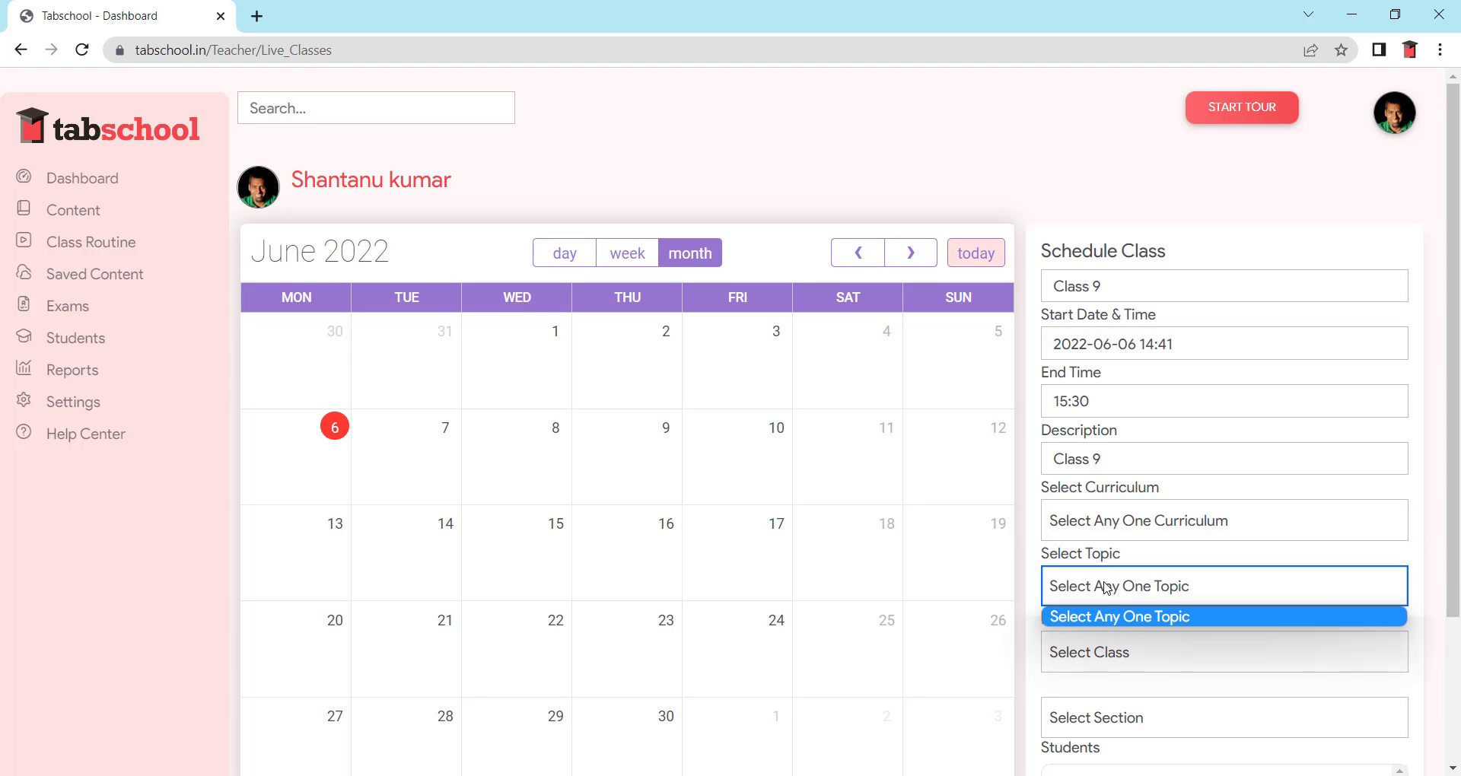
click(1108, 587)
- Invite all 12 students of Class 10, section A
scroll(1107, 587, down, 1)
click(1115, 560)
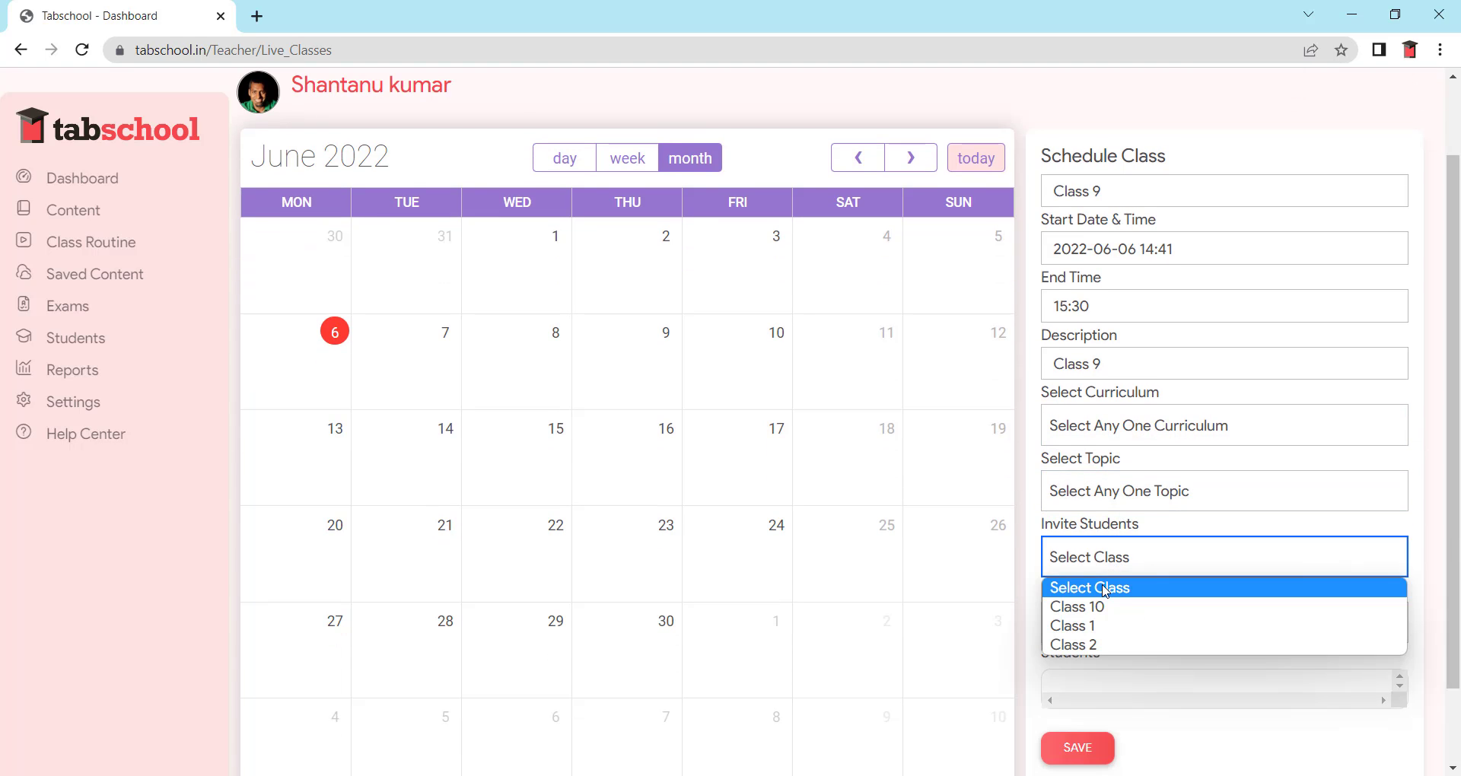
click(1096, 607)
scroll(1175, 530, down, 1)
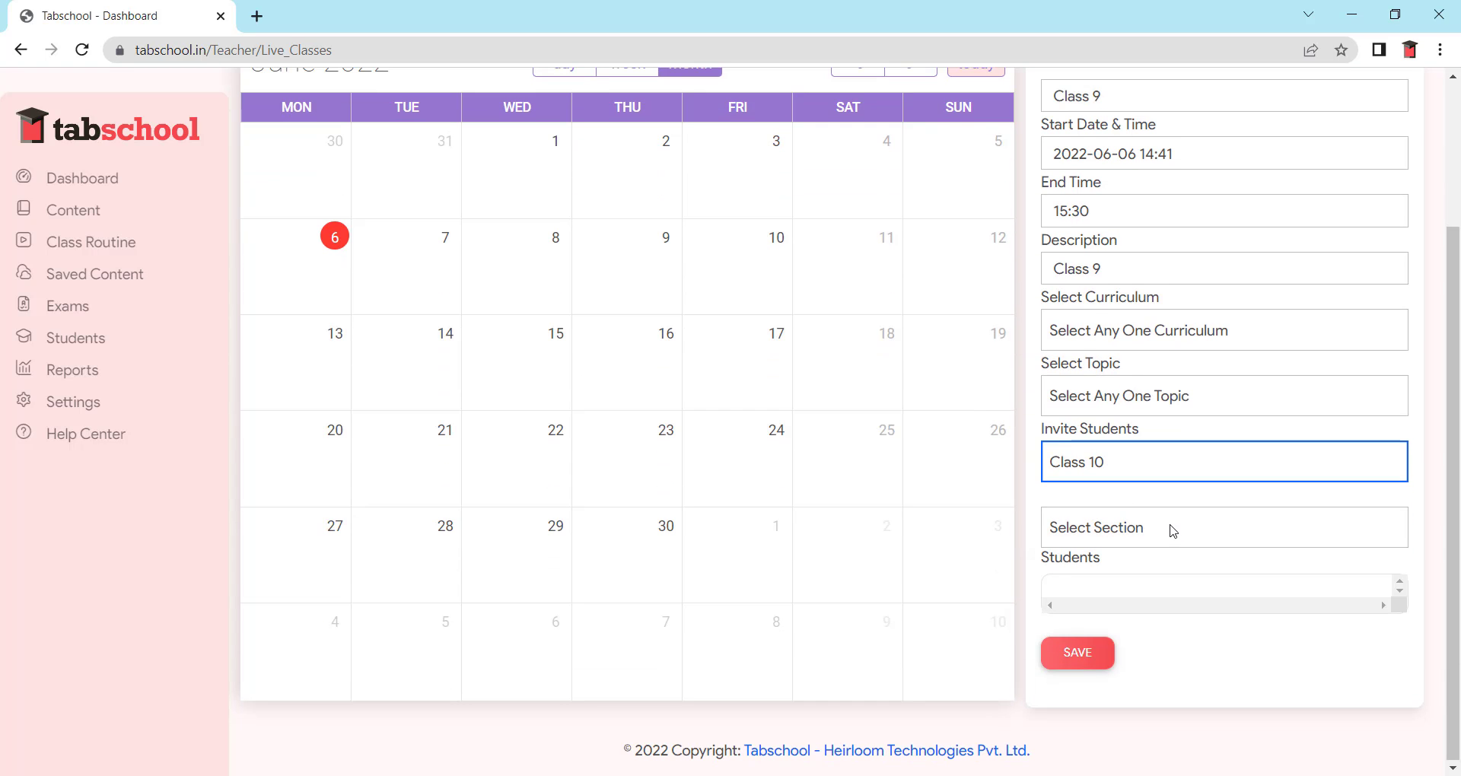
click(1173, 530)
click(1130, 580)
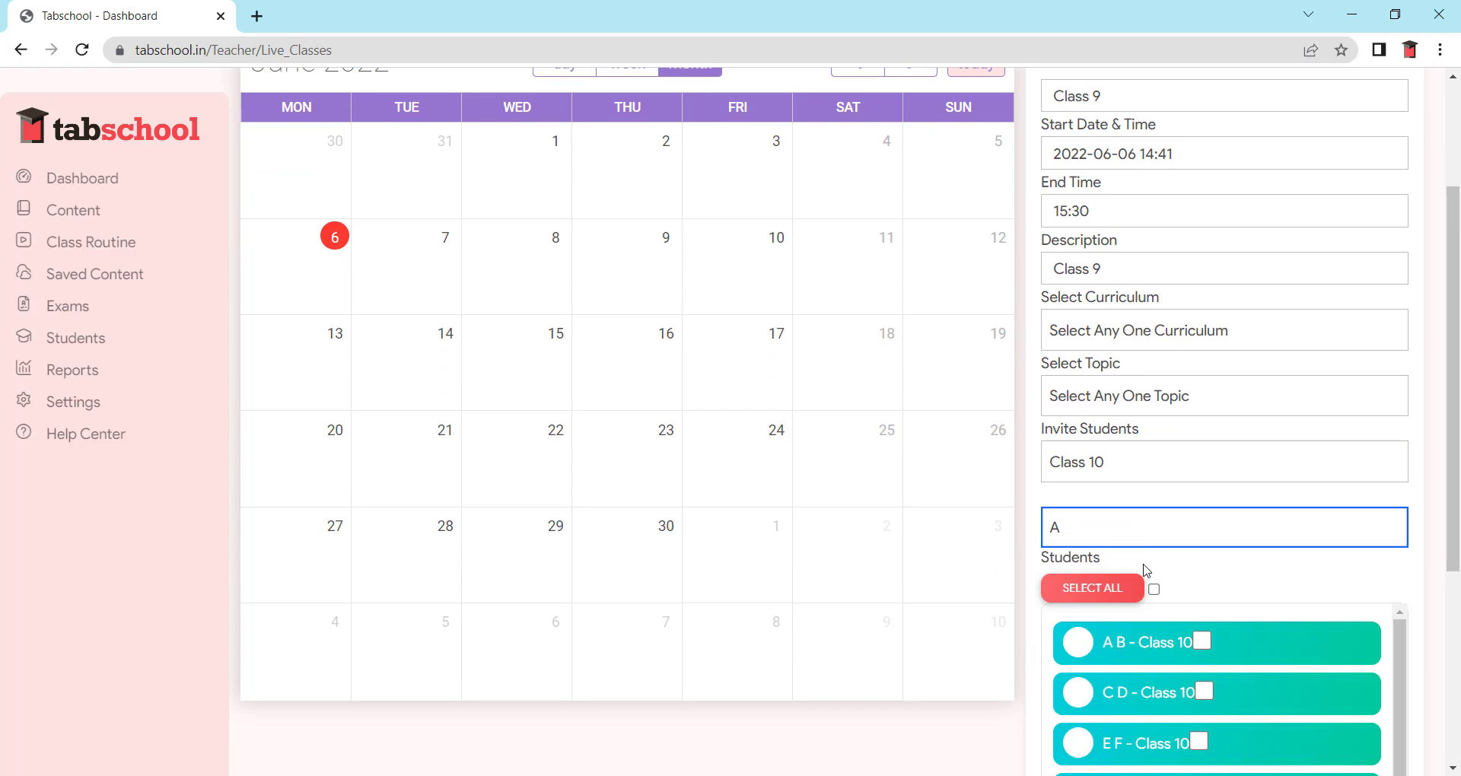
click(1154, 589)
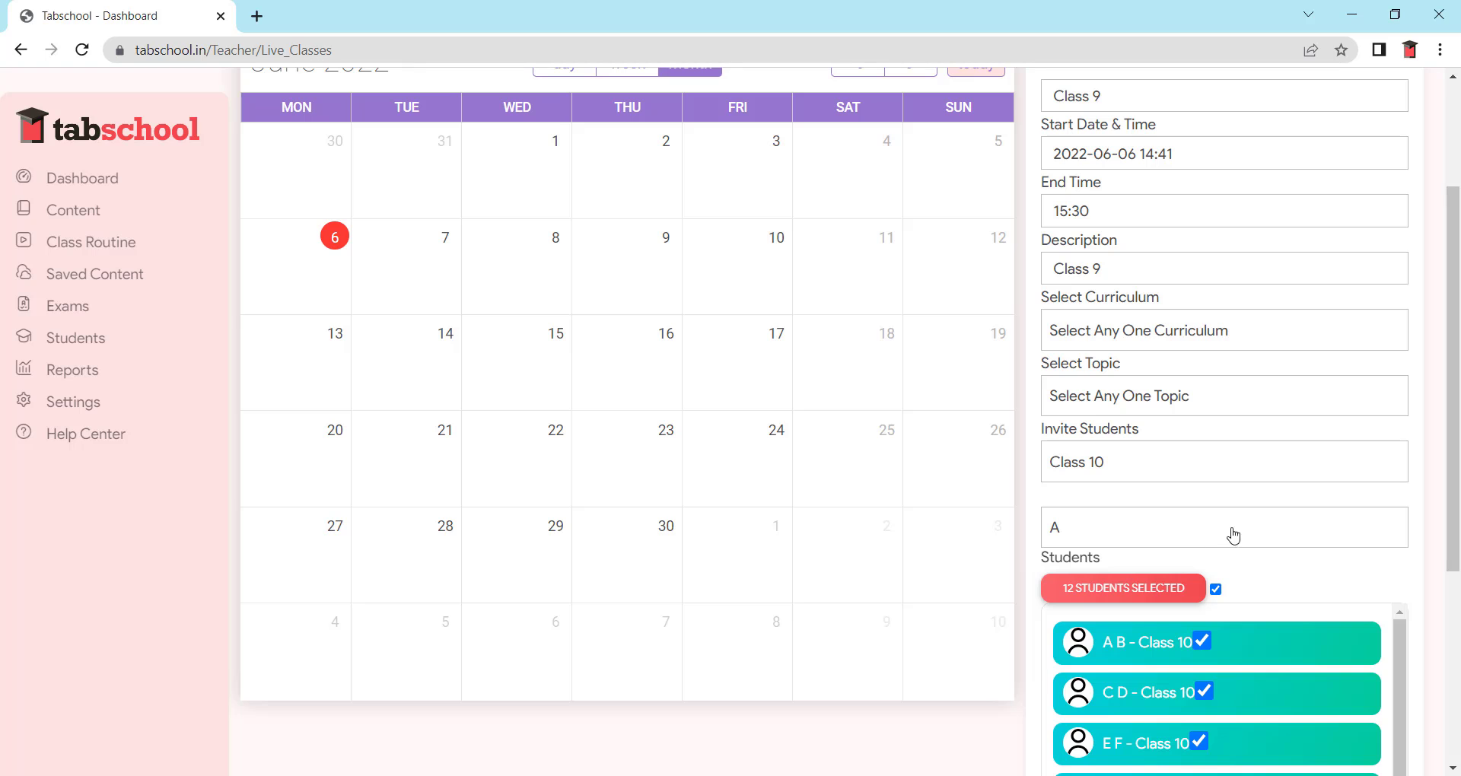
- Save the scheduled session and locate the new Class 9 row
drag(1448, 536, 1447, 727)
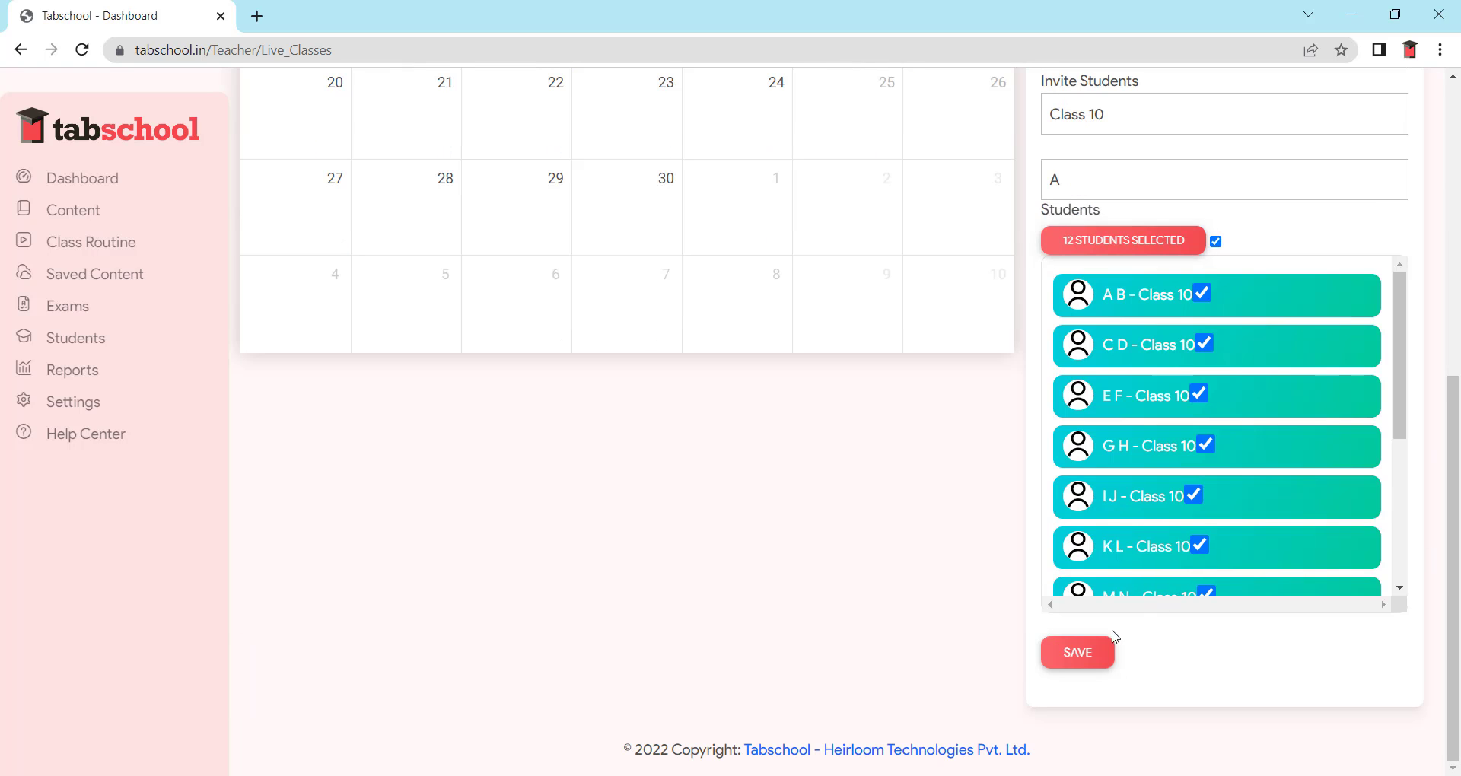
click(1080, 653)
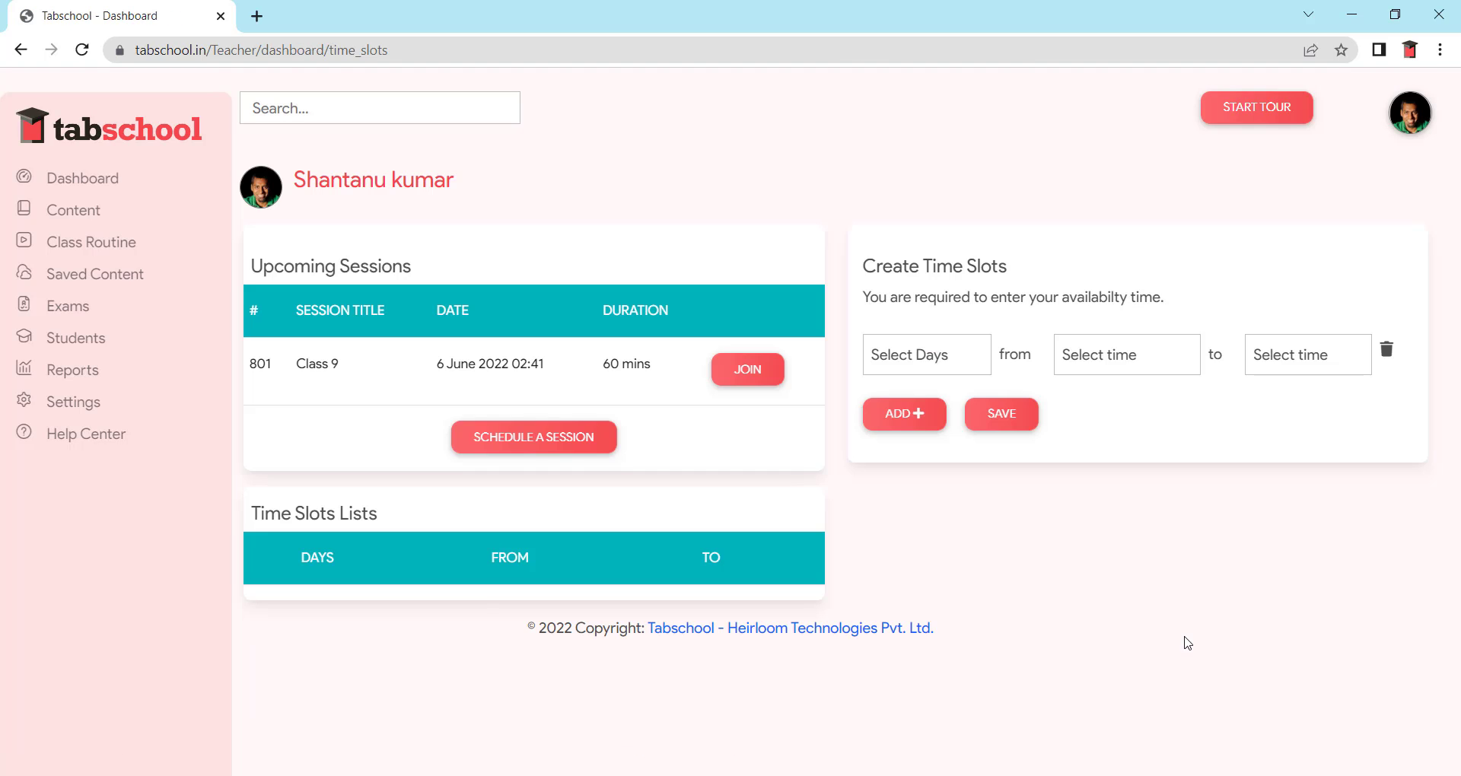
drag(256, 365, 282, 372)
drag(606, 355, 604, 357)
- Join the Class 9 session from the Upcoming Sessions list
click(606, 357)
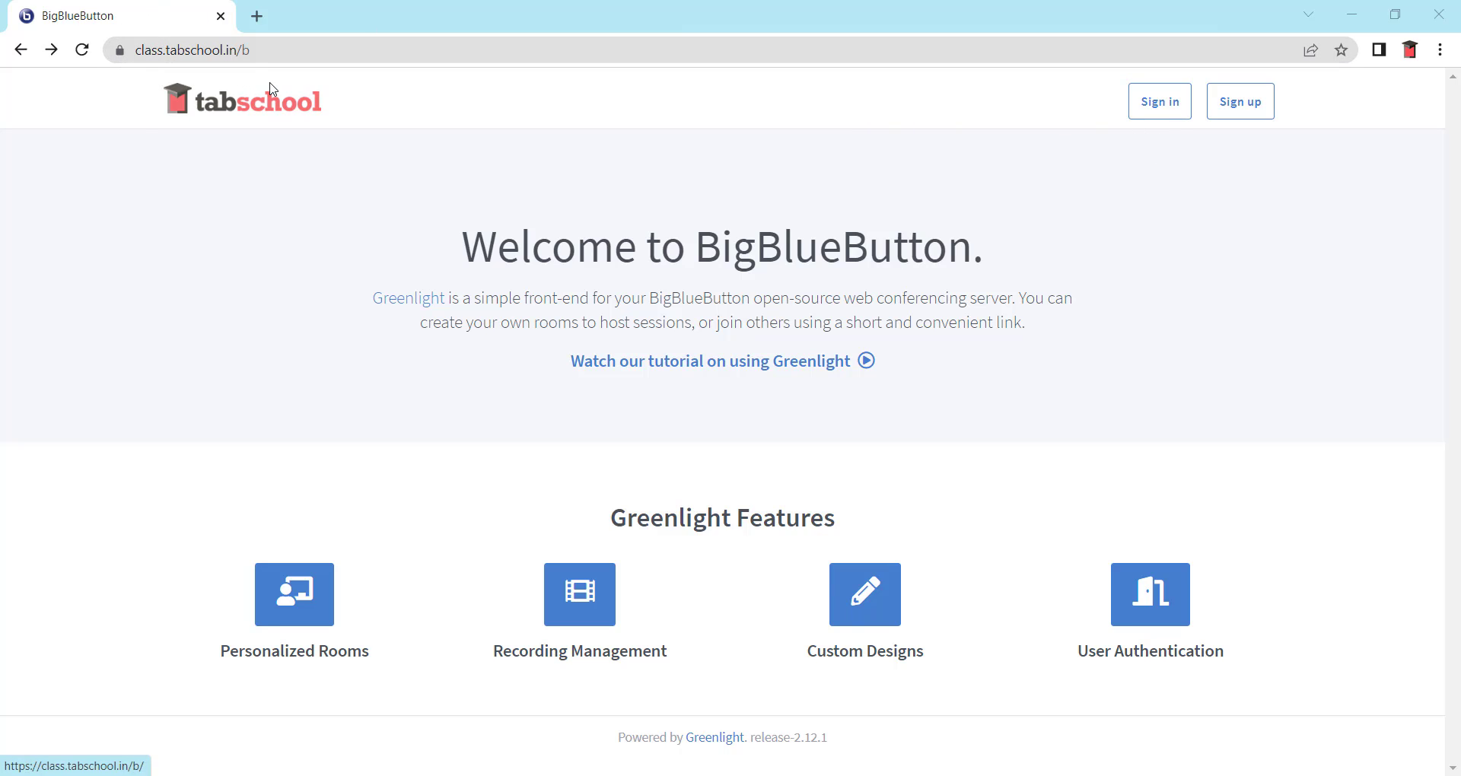
- Sign in to Greenlight with the account's full email and password
click(1175, 120)
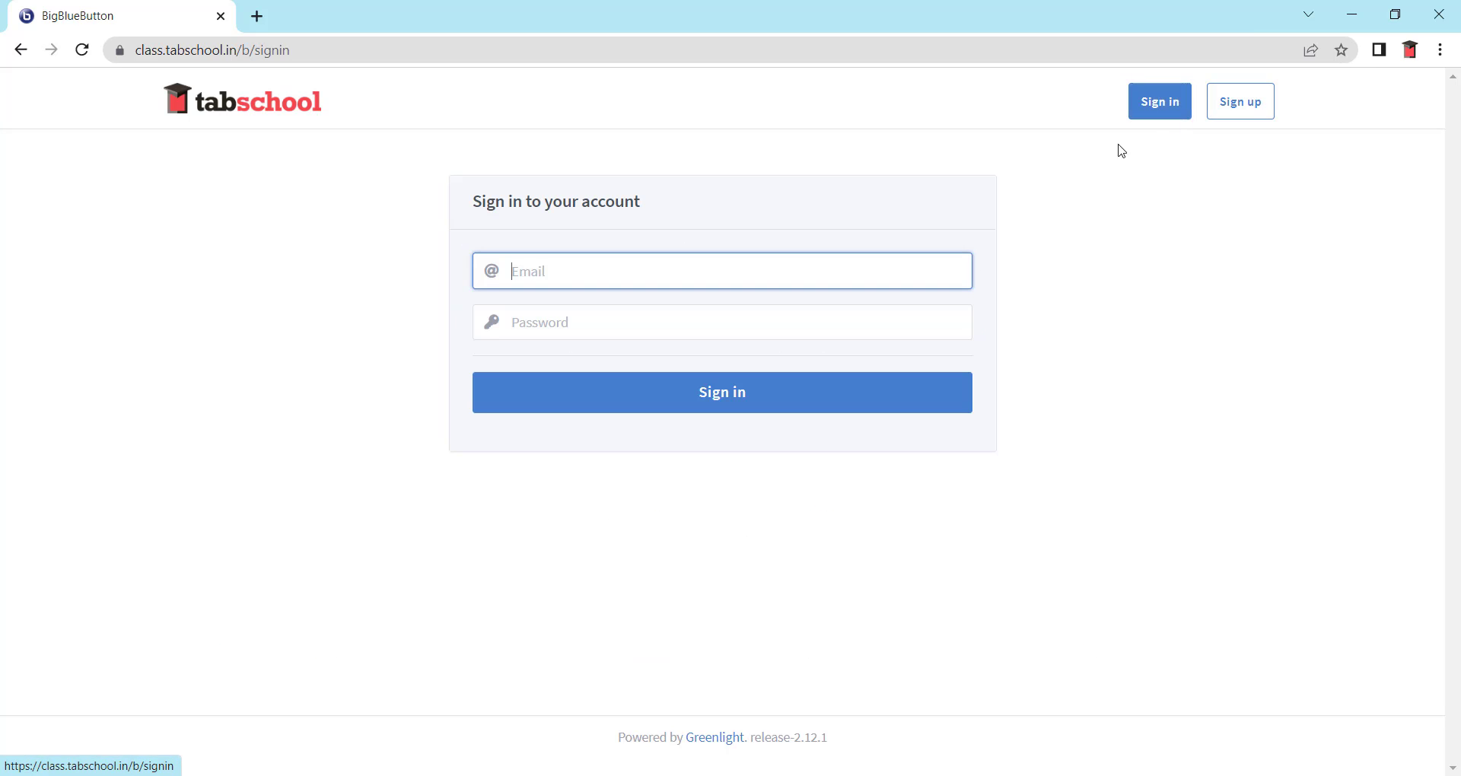
key(Return)
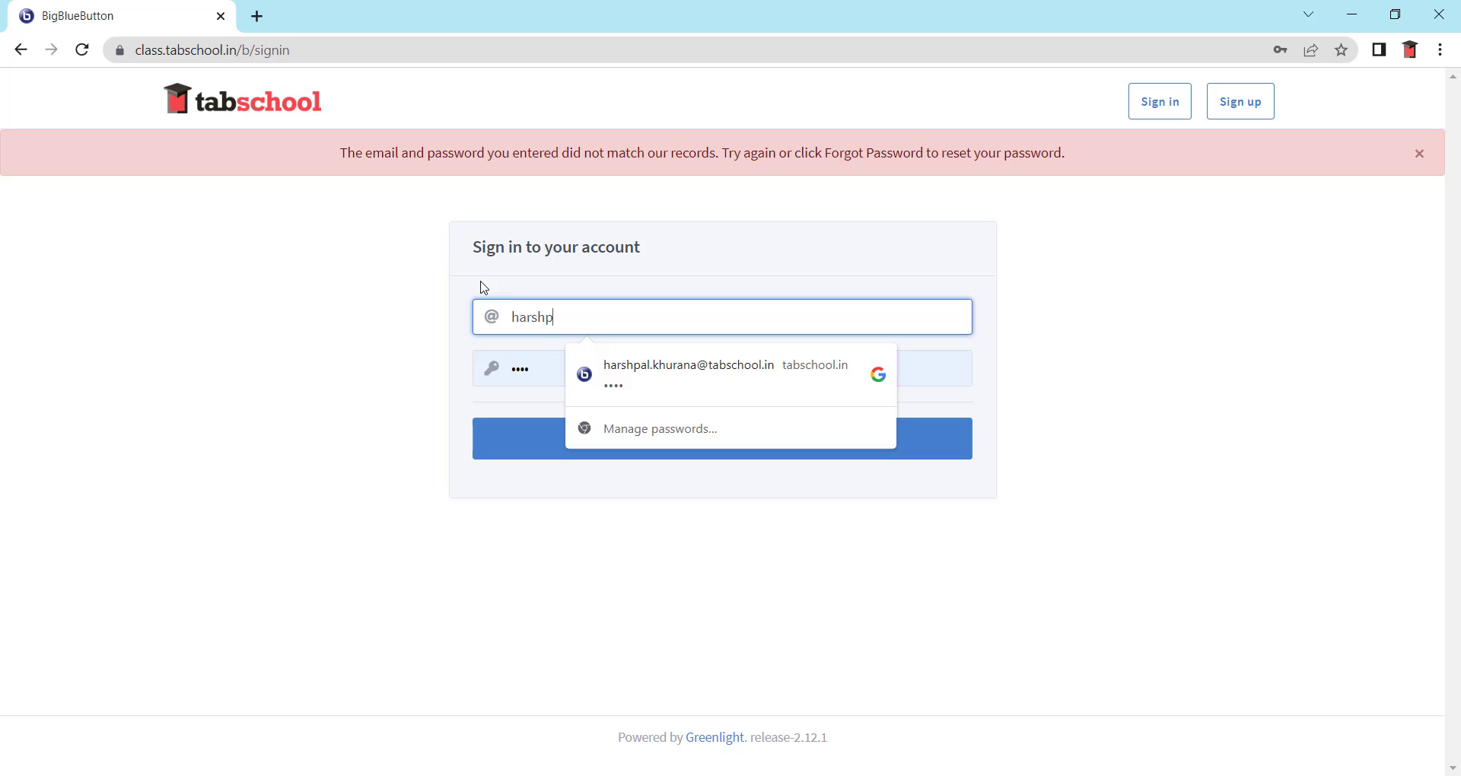
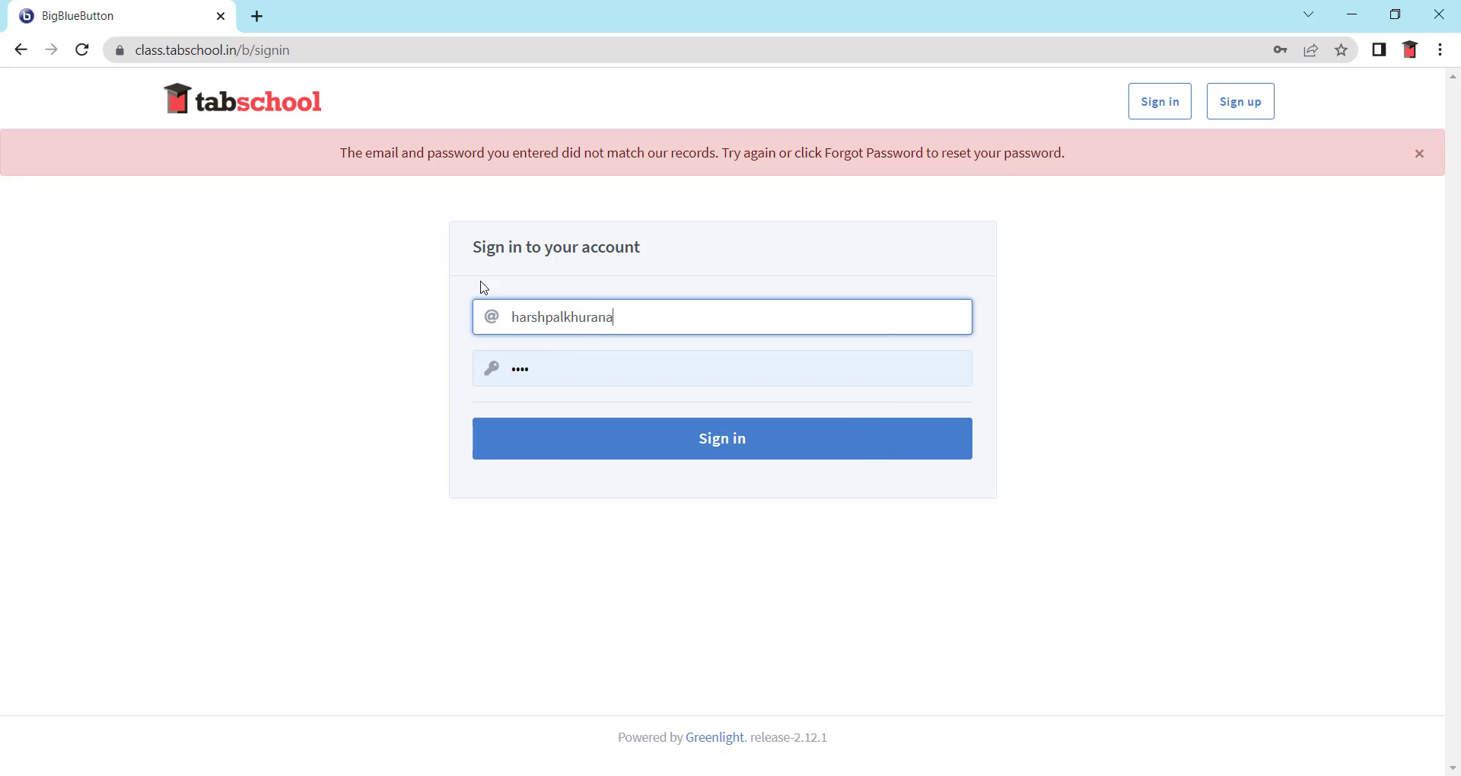
key(Tab)
text(•••)
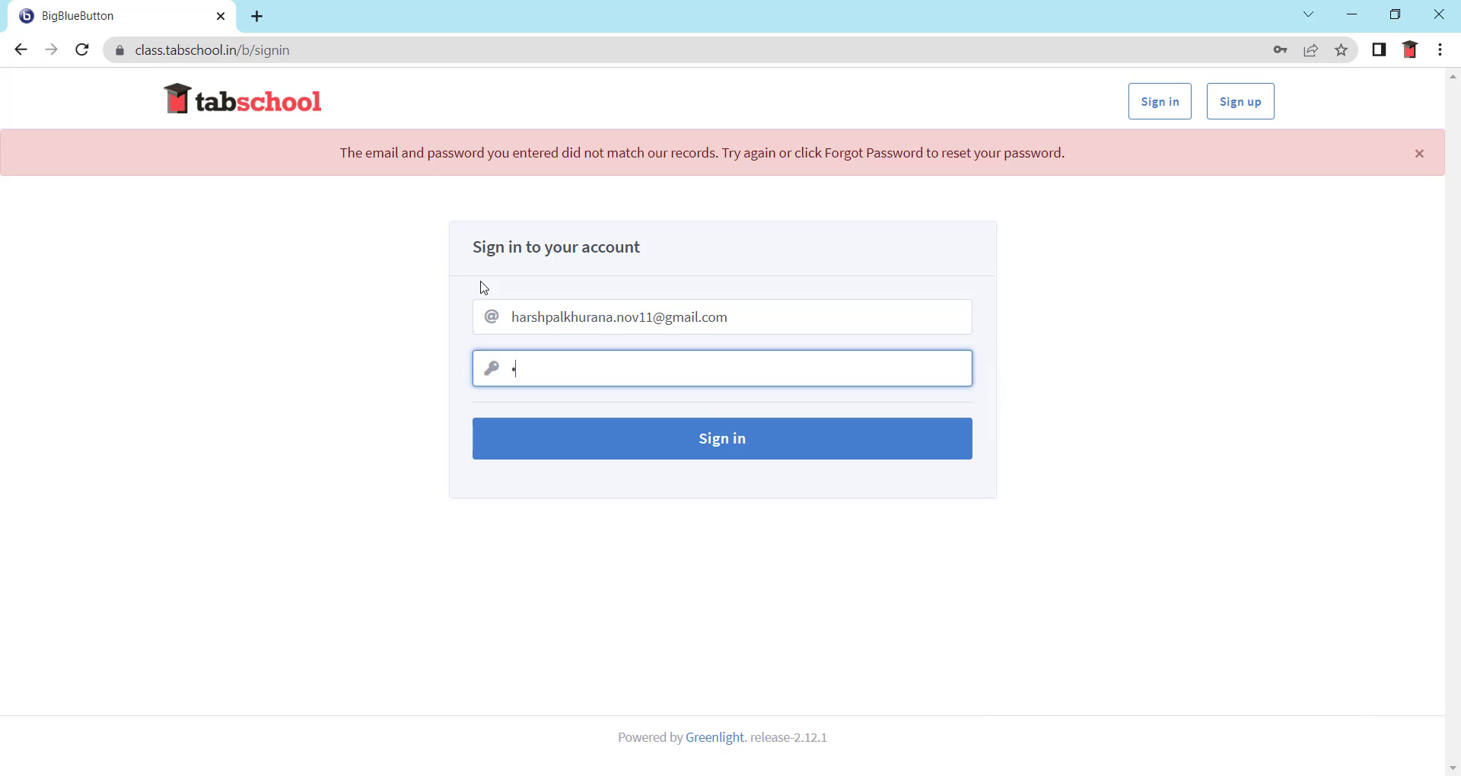
text(••••••••)
click(724, 455)
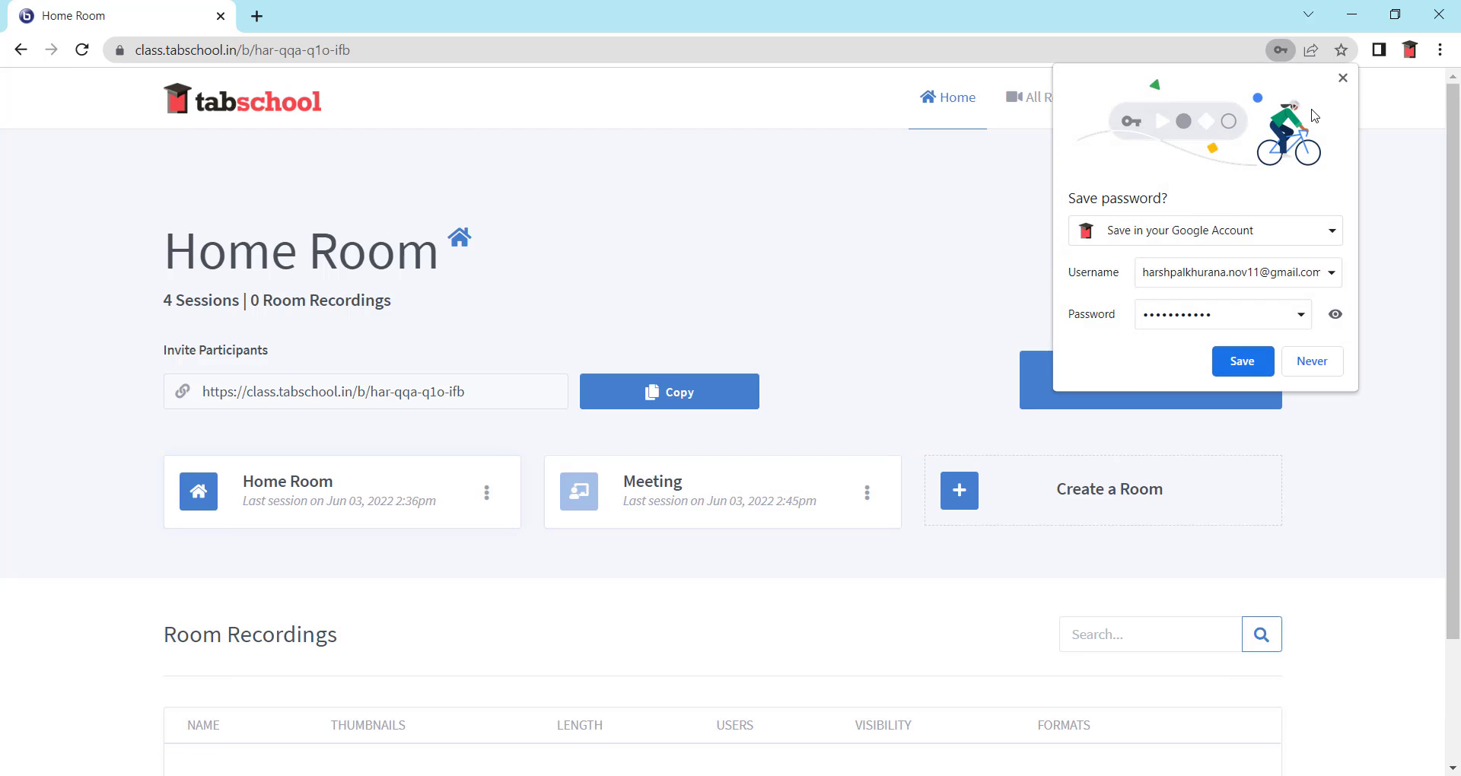
- Close the Save password bubble and highlight the Home Room heading and 4 Sessions count
click(1344, 77)
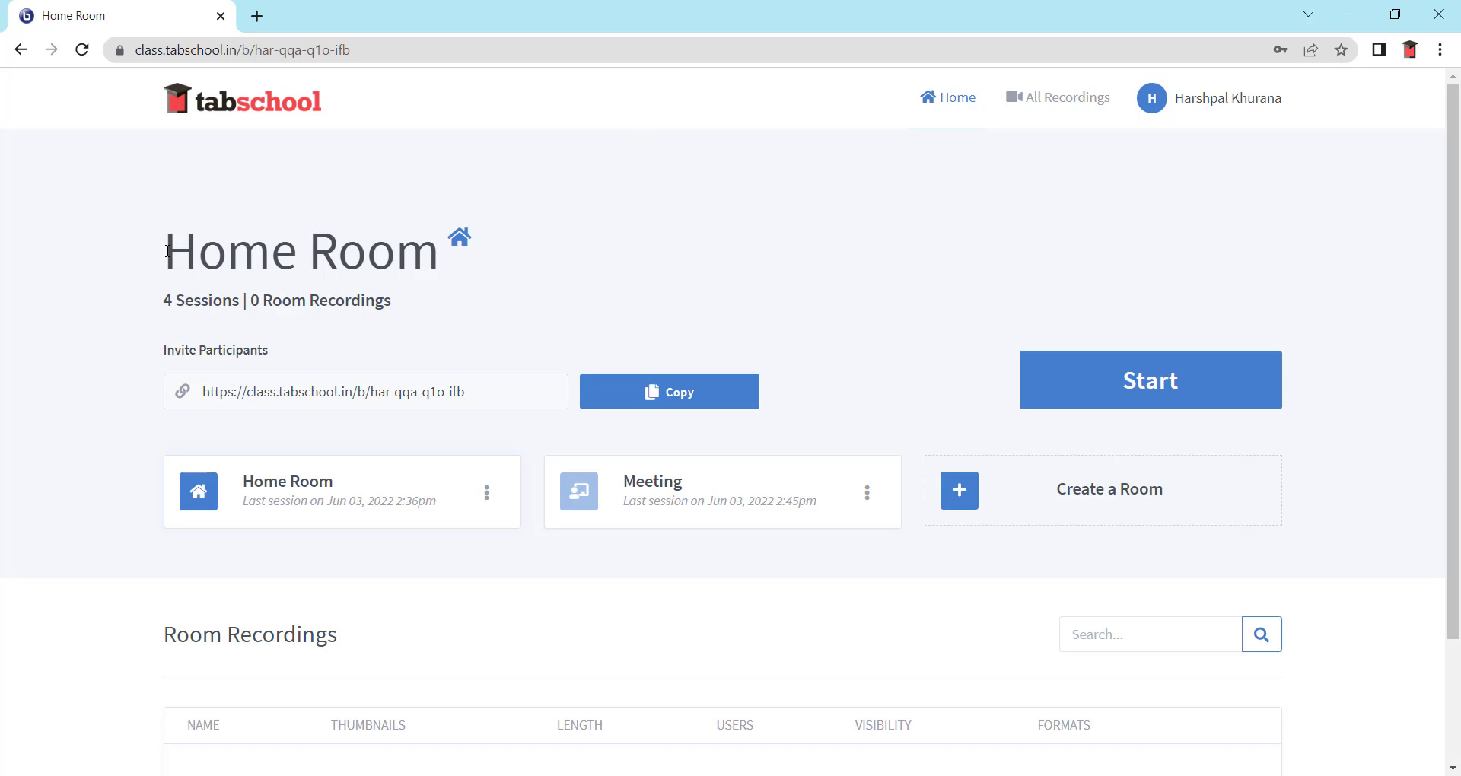
drag(167, 251, 436, 275)
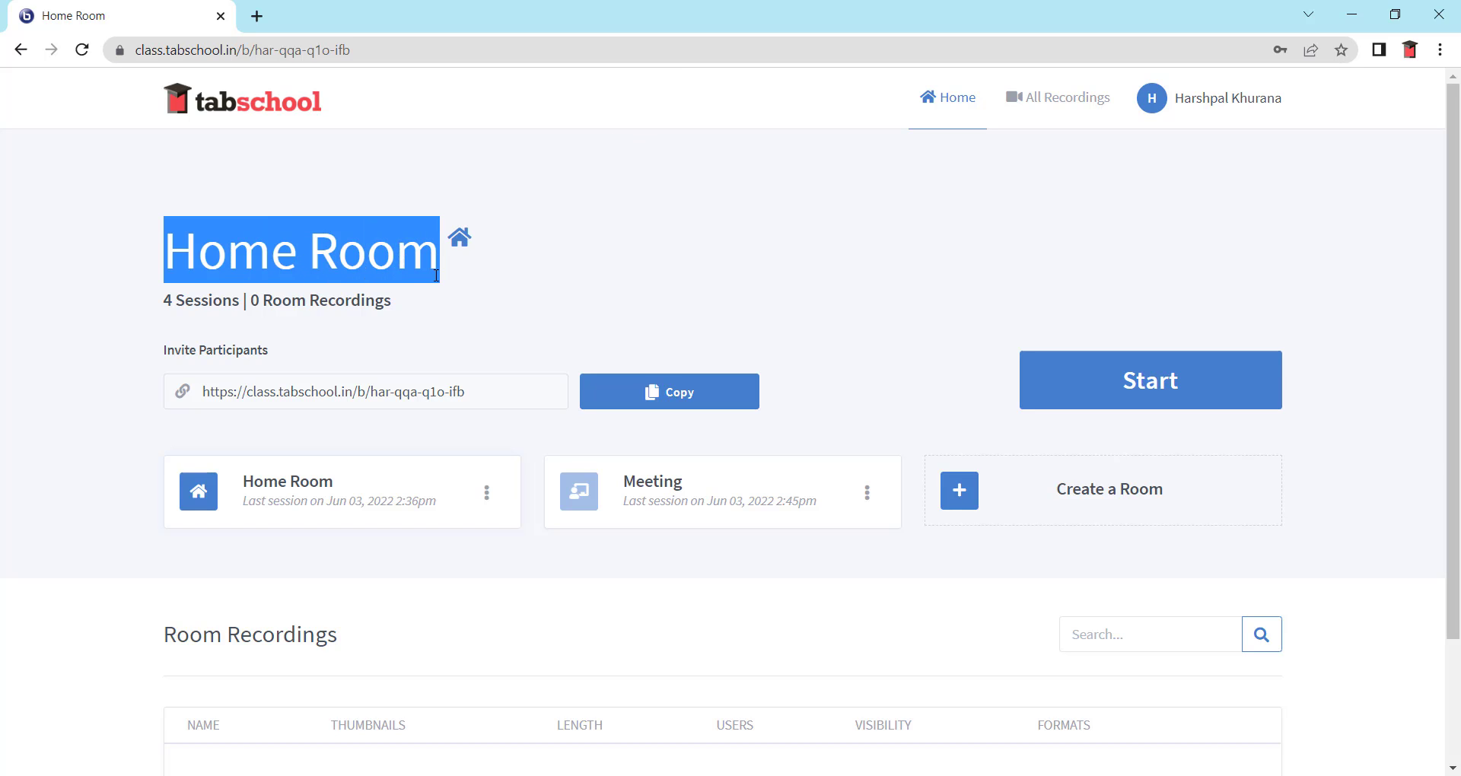
drag(155, 318, 240, 303)
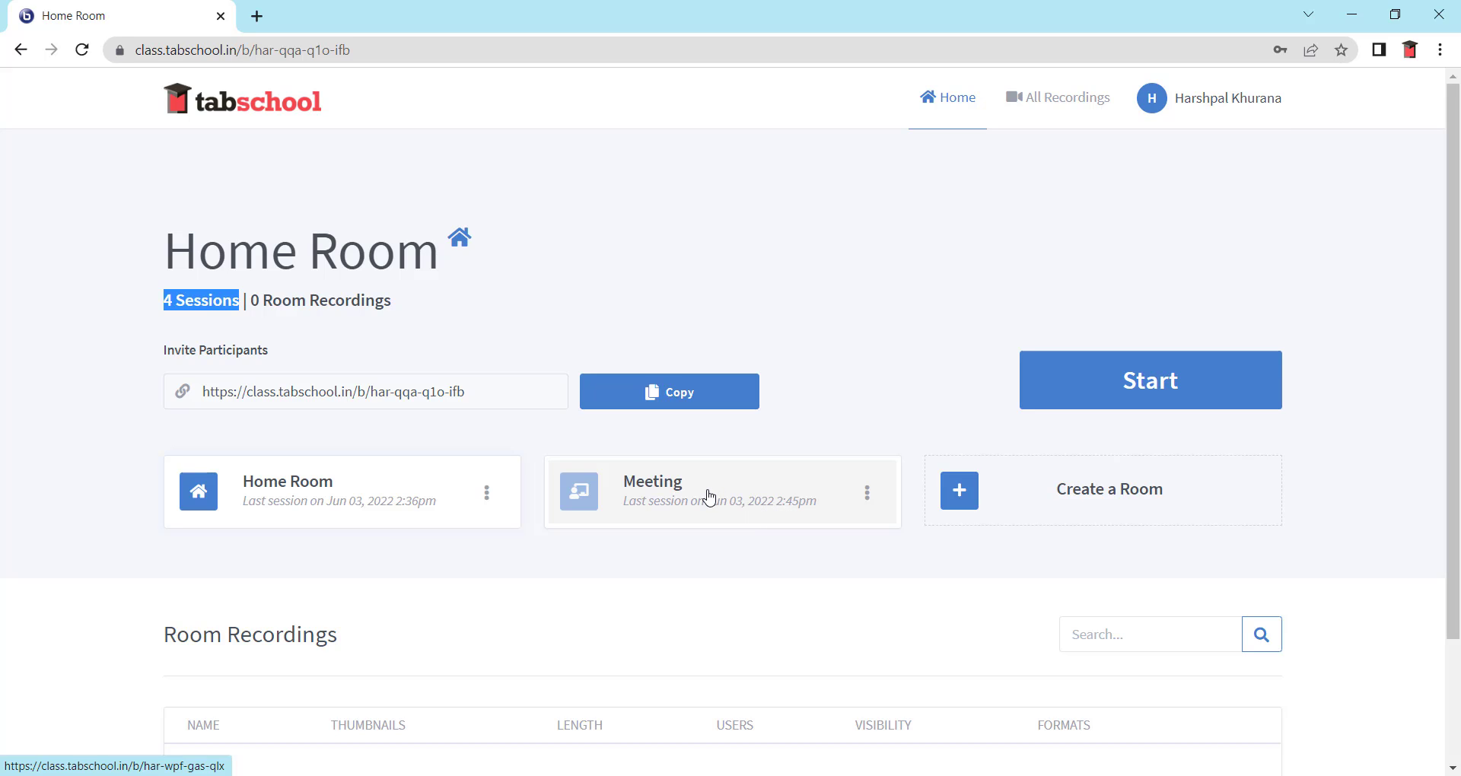
- Create a new room named 'Class 9'
click(1029, 515)
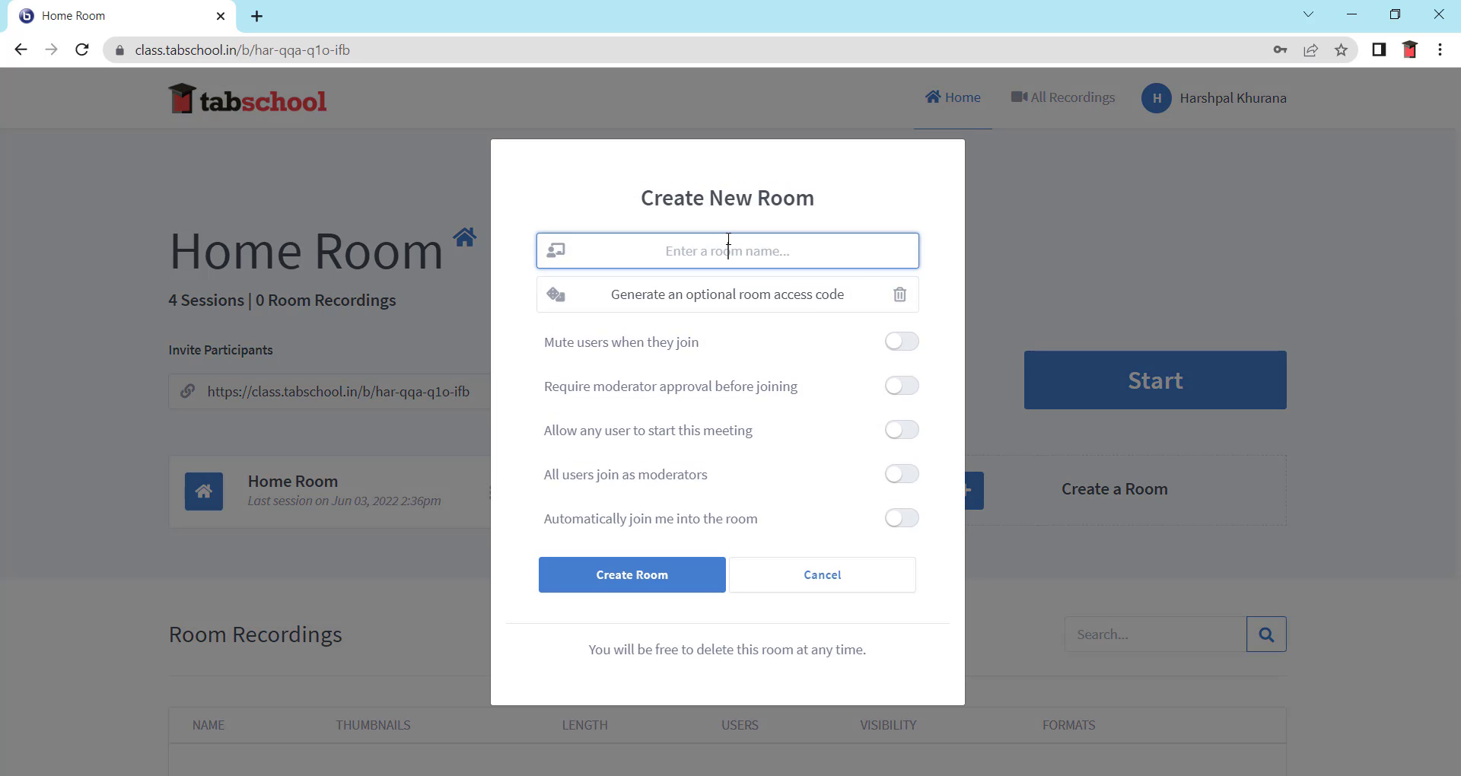
text(Class 9)
click(804, 295)
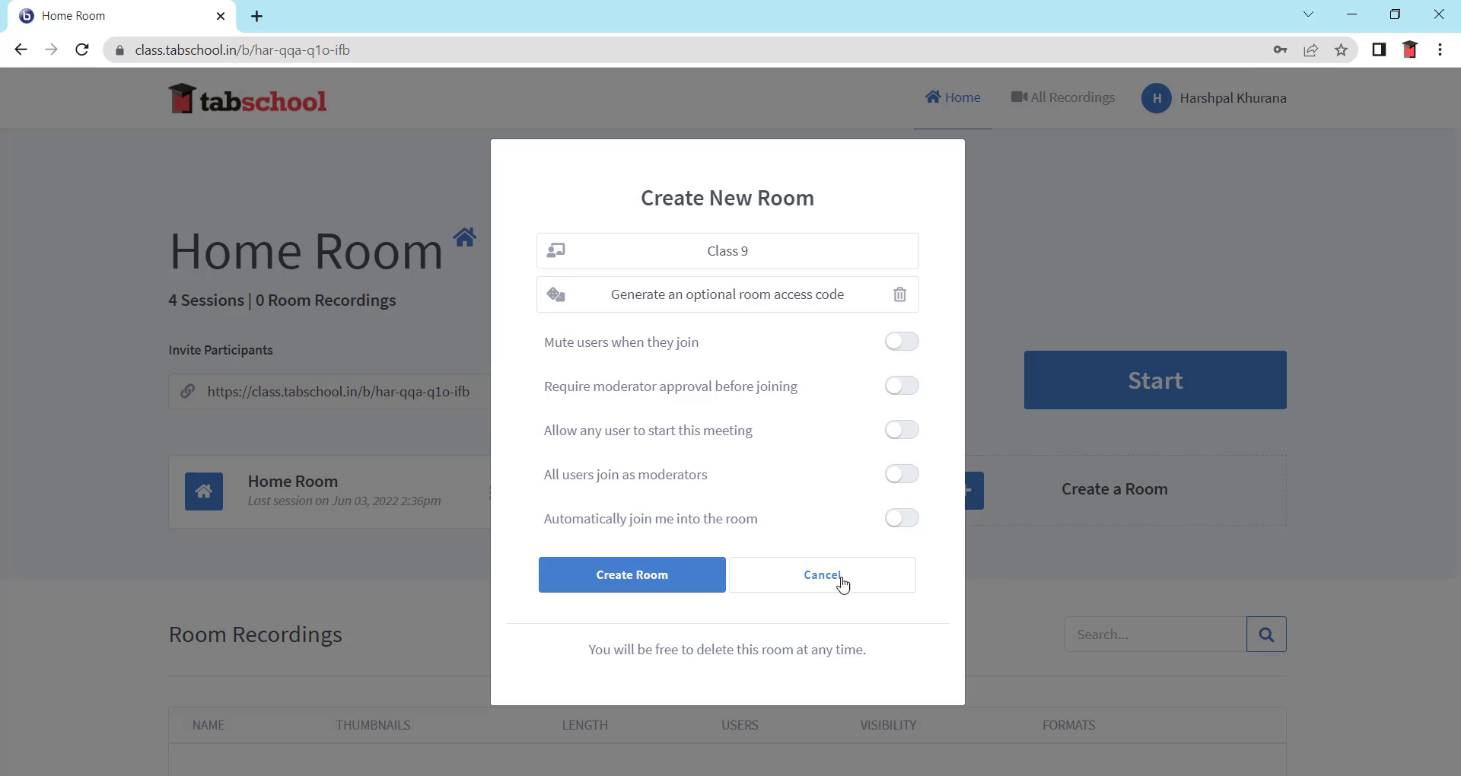
click(655, 586)
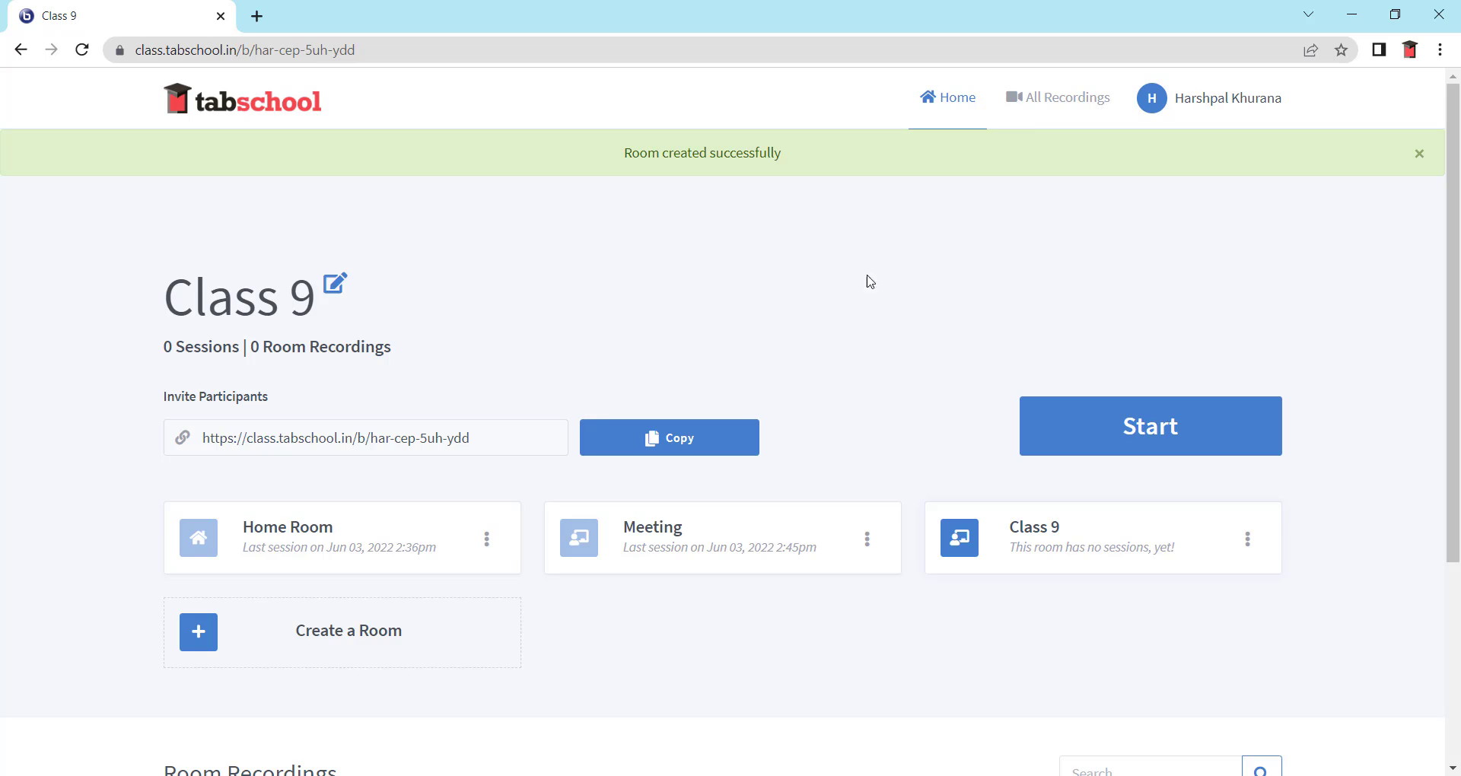
- Check All Recordings is empty, then go back to the Home Room page
click(1050, 110)
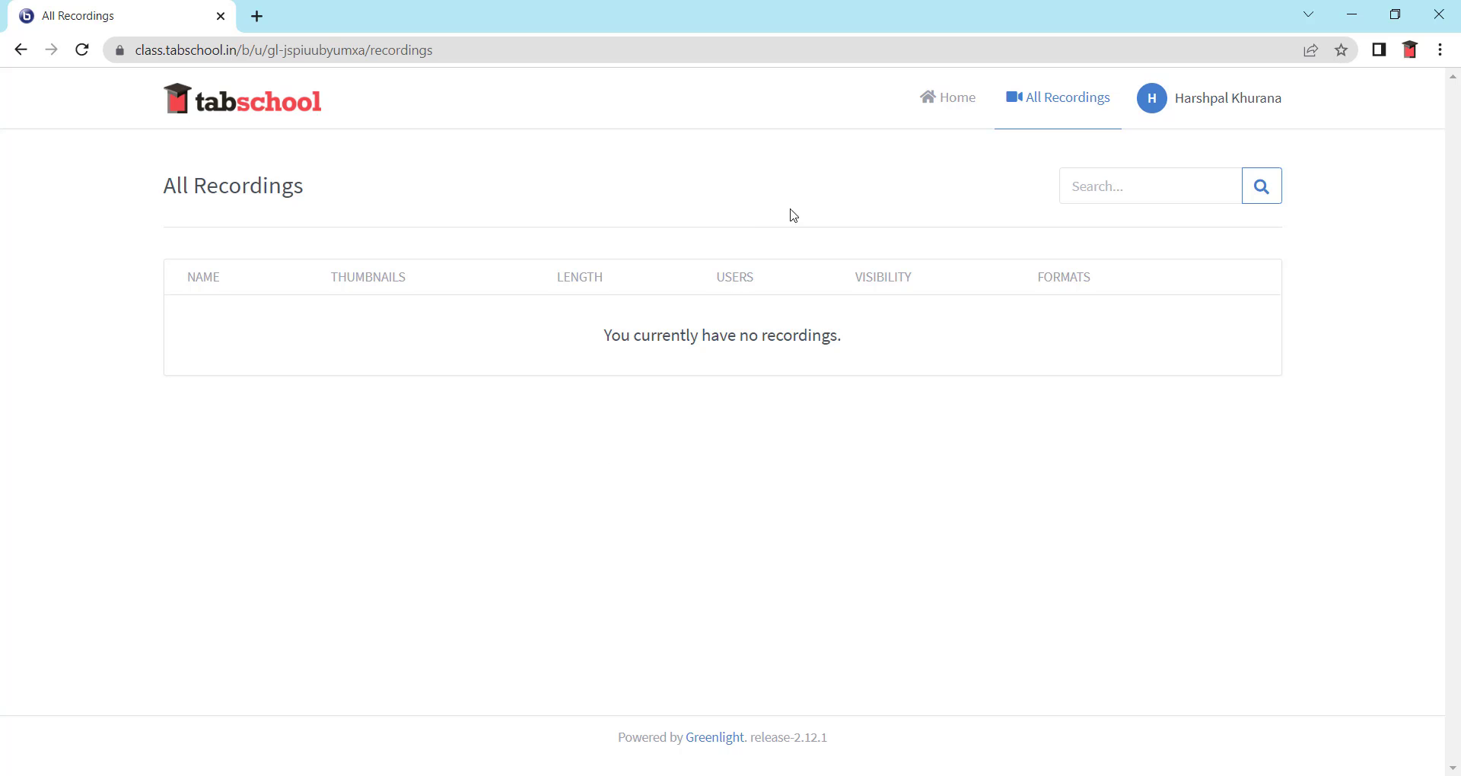
click(955, 118)
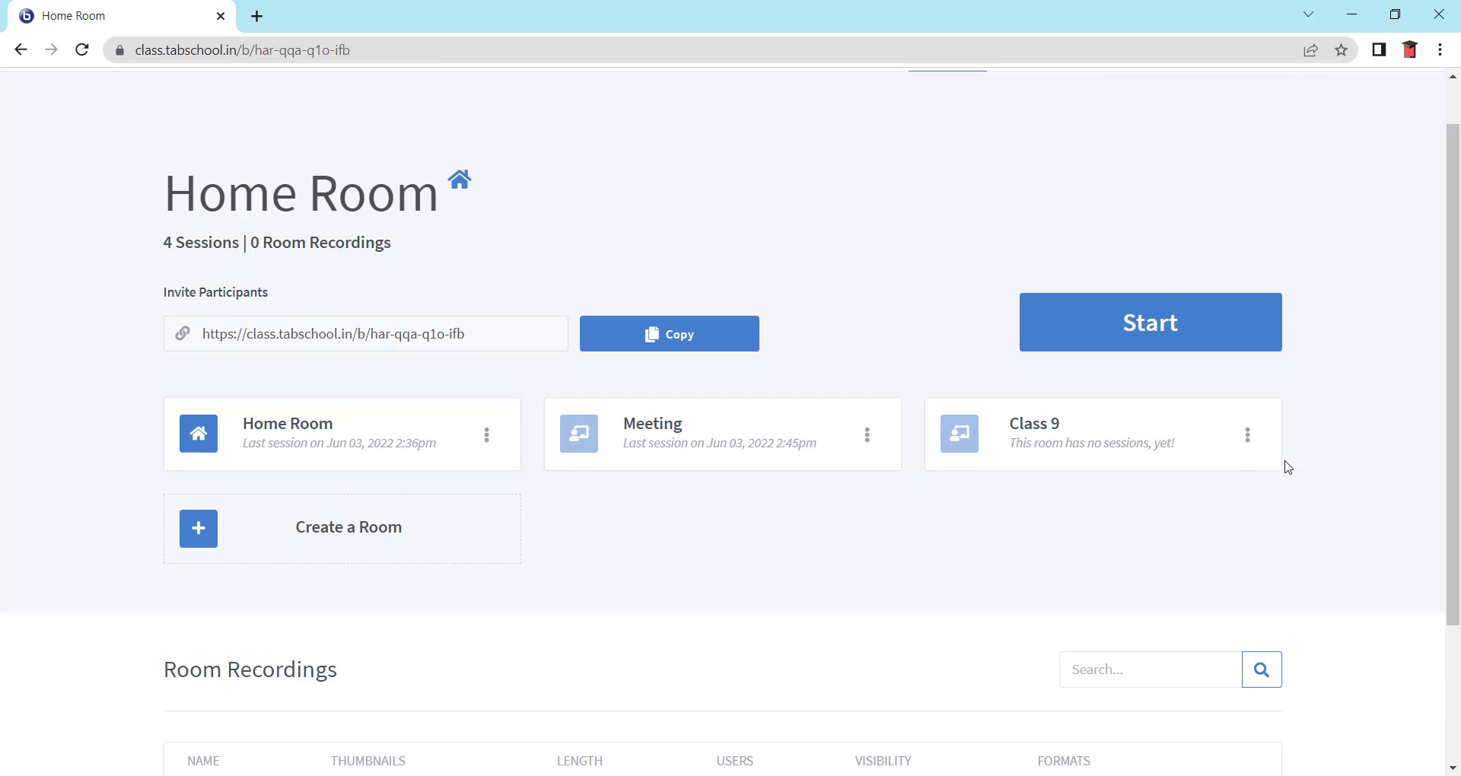
- Open the Class 9 room and copy its invite participants link
click(1074, 426)
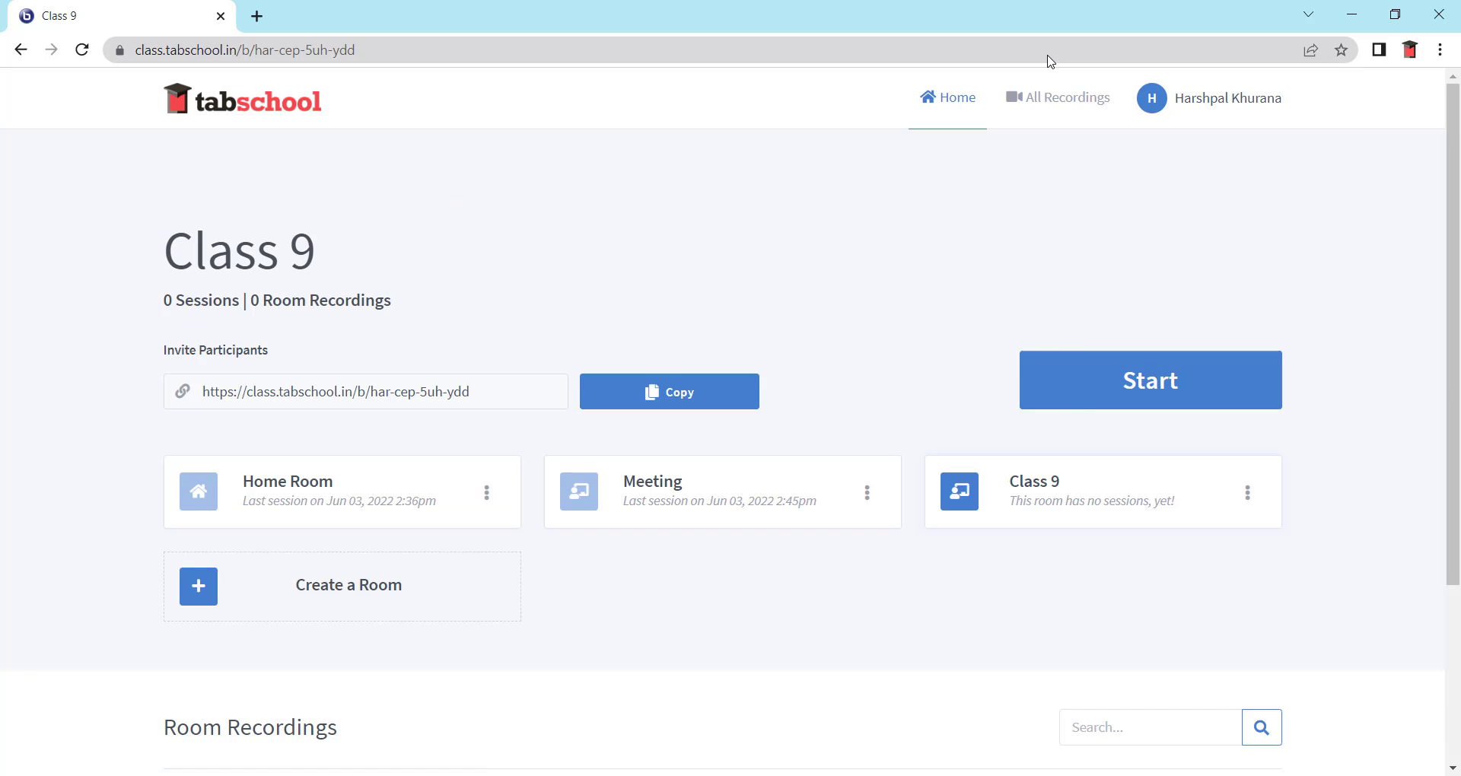
click(214, 392)
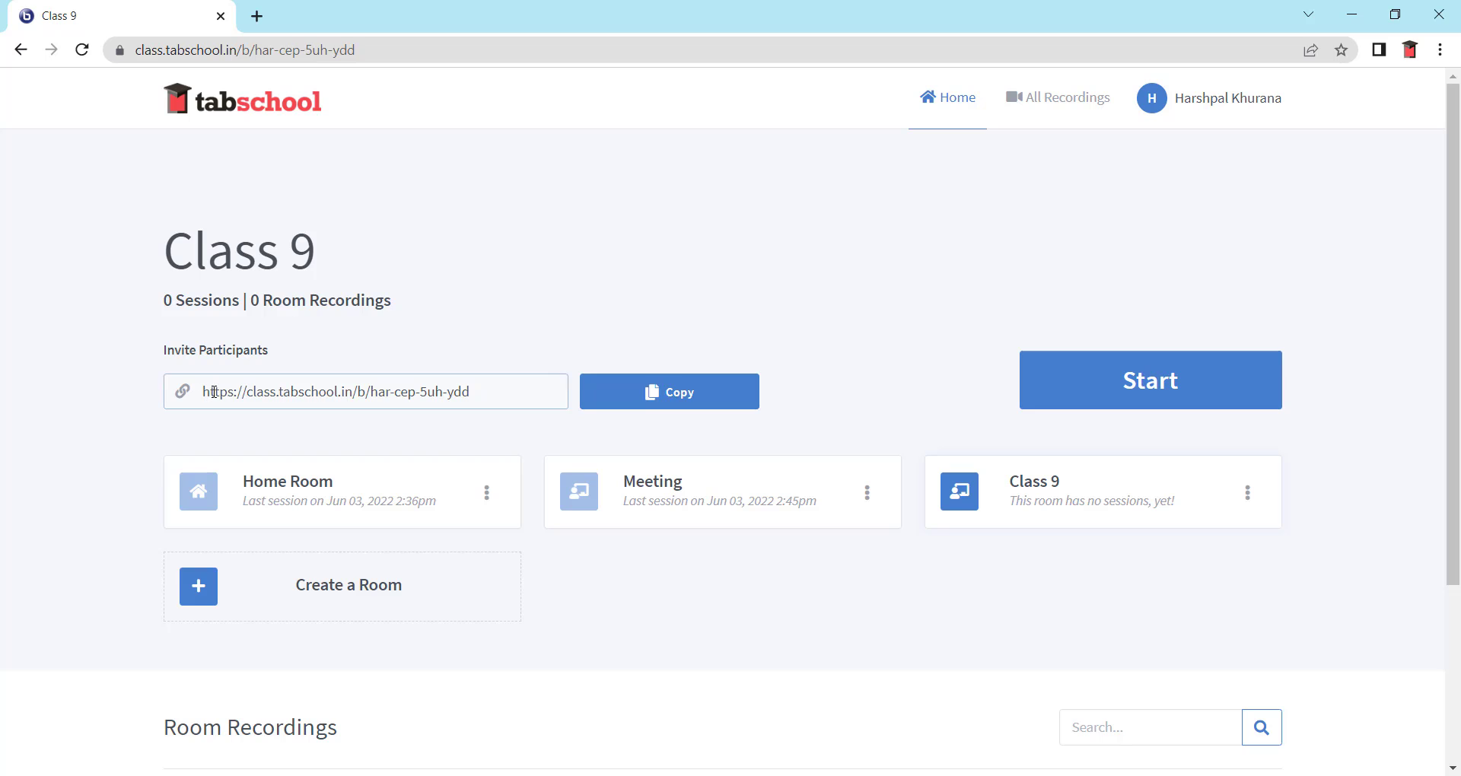
drag(214, 392, 487, 459)
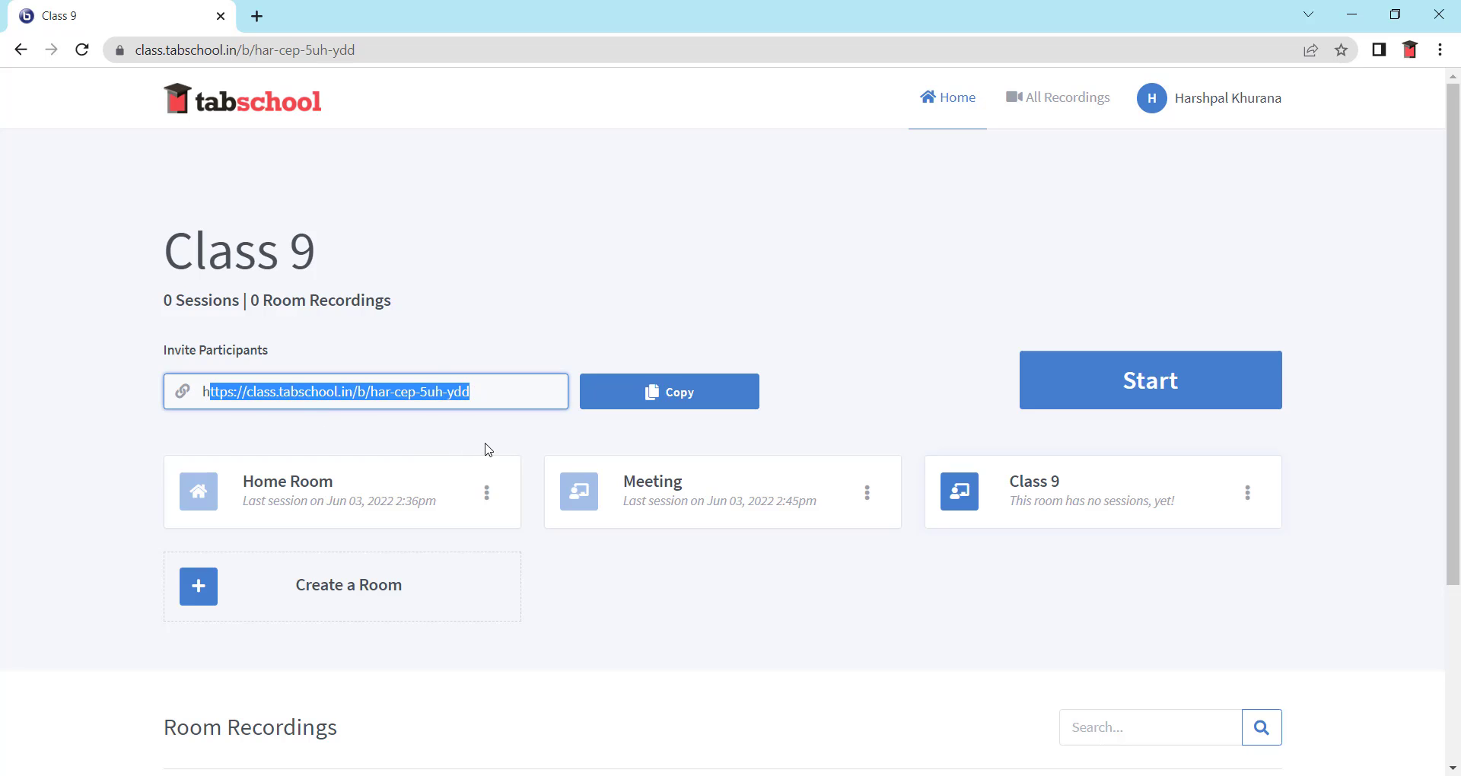
click(638, 395)
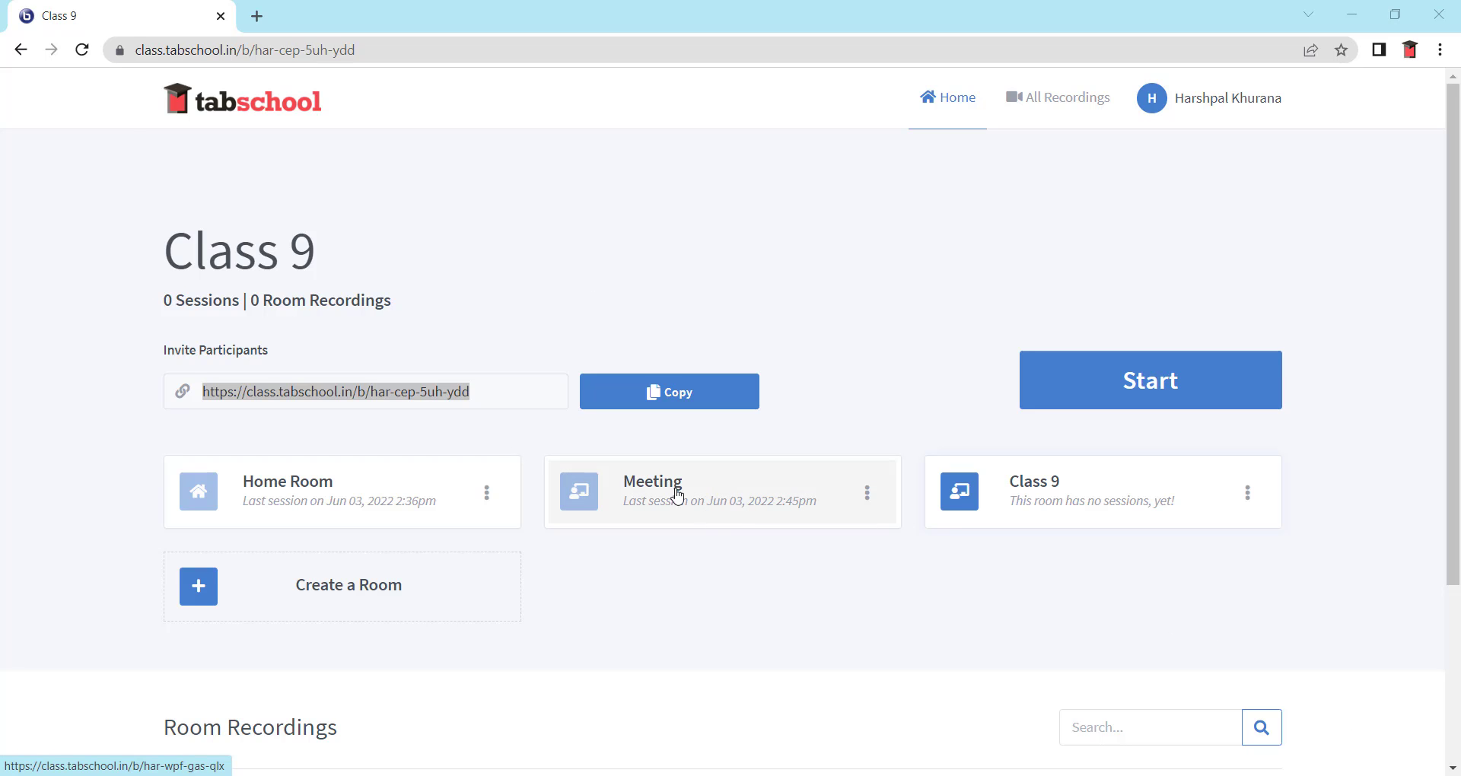
- Start the Class 9 meeting and join audio by microphone, allowing mic access
click(1140, 404)
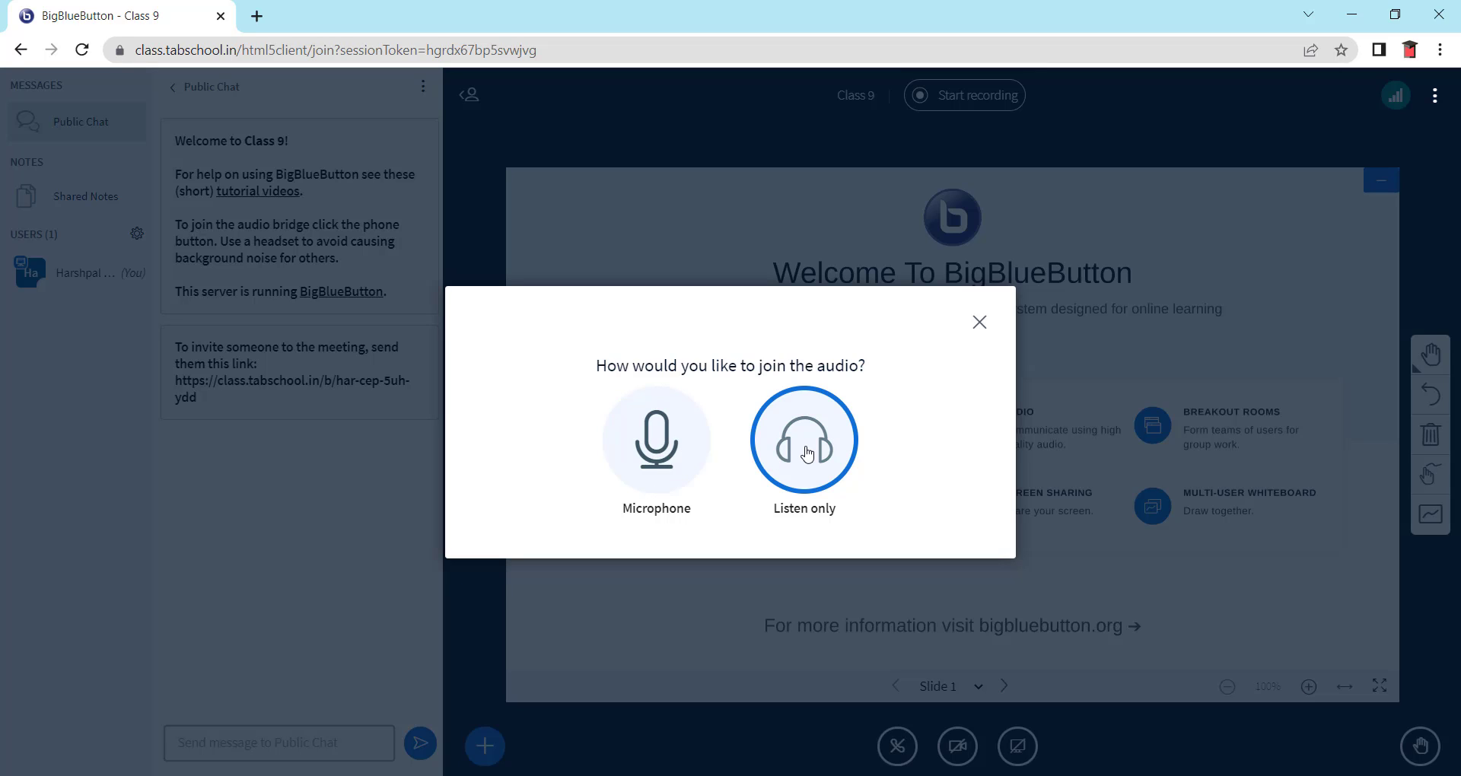
click(668, 460)
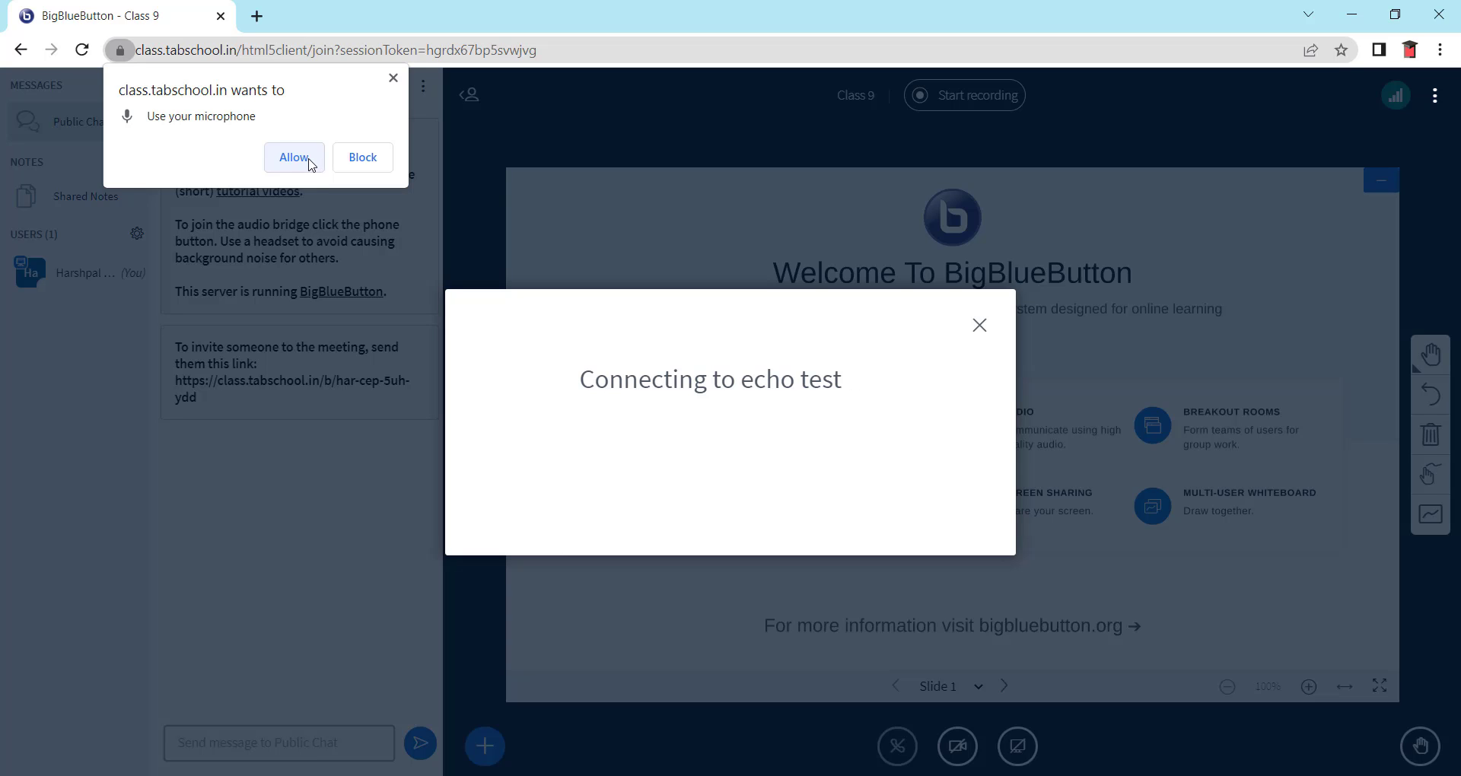
click(294, 157)
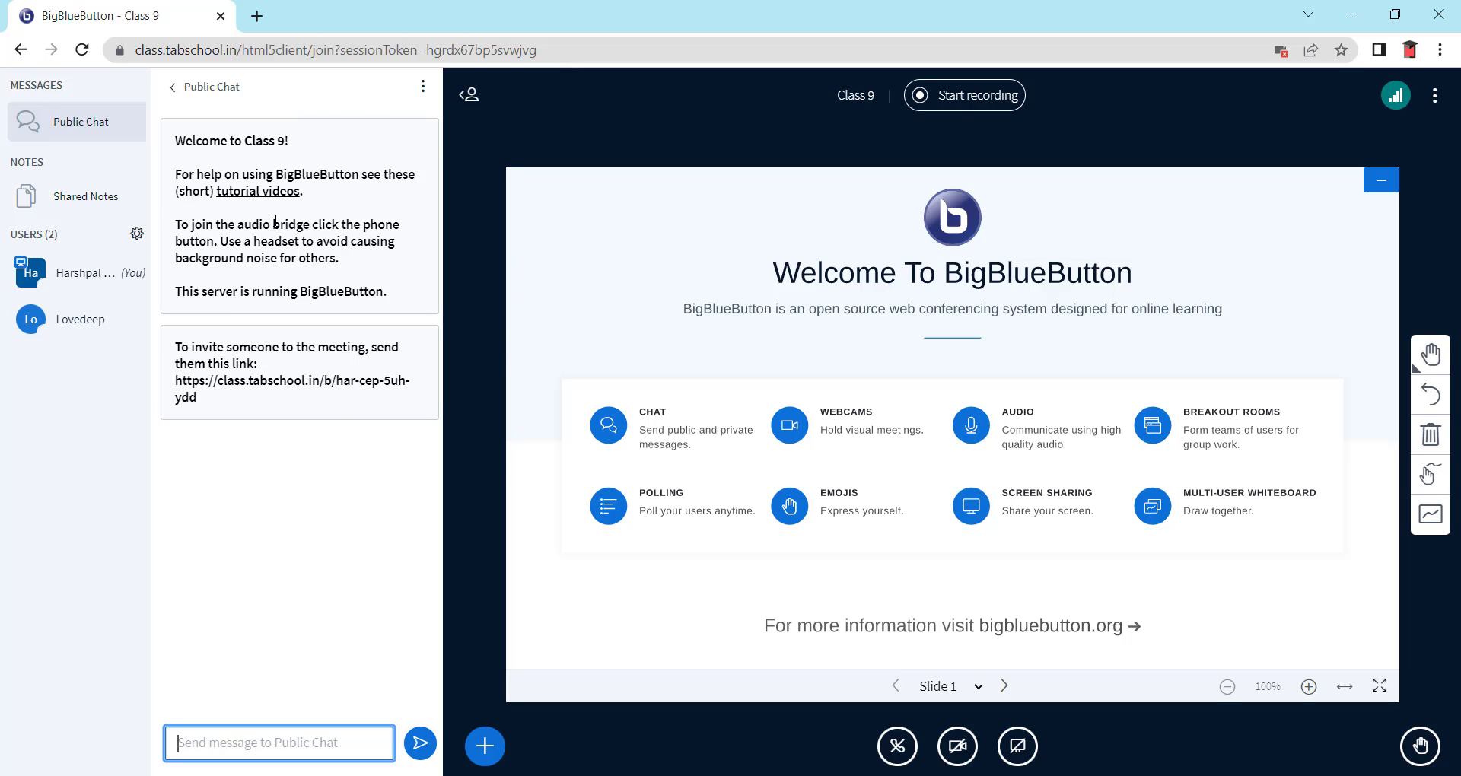
- Open the other participant's actions, then close and reopen the public chat panel
click(78, 324)
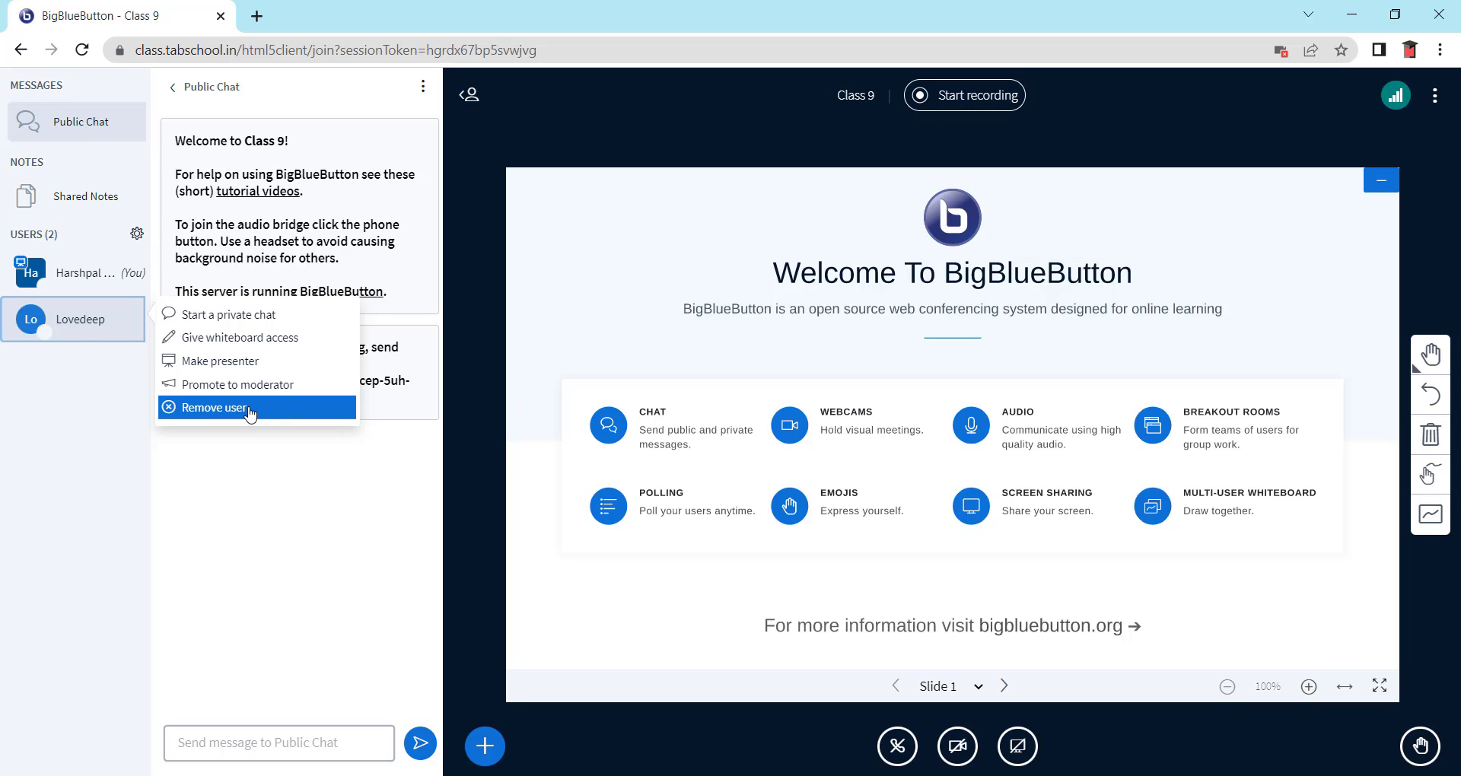
click(65, 124)
click(65, 124)
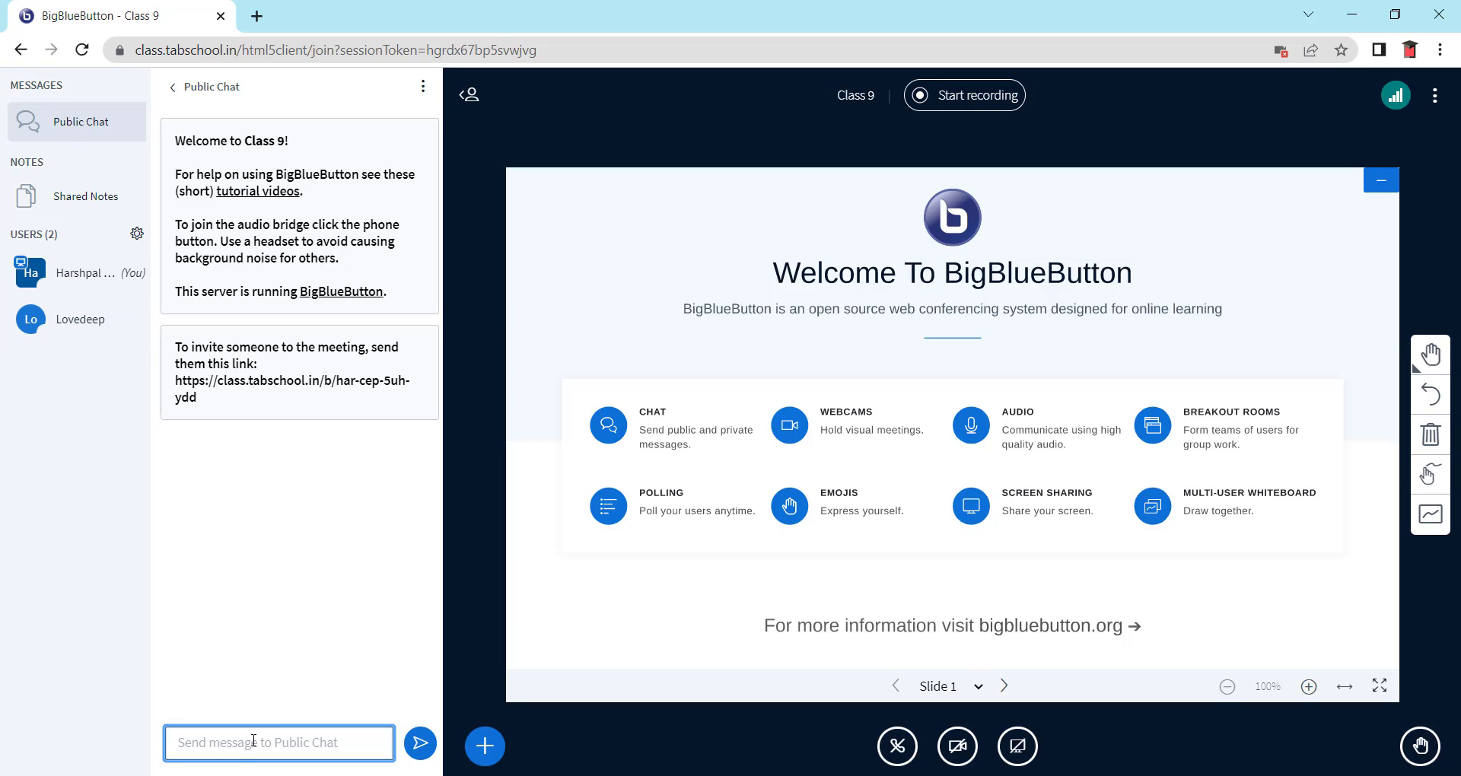
- Send the message 'Hello Class' in the public chat
text(HEllo)
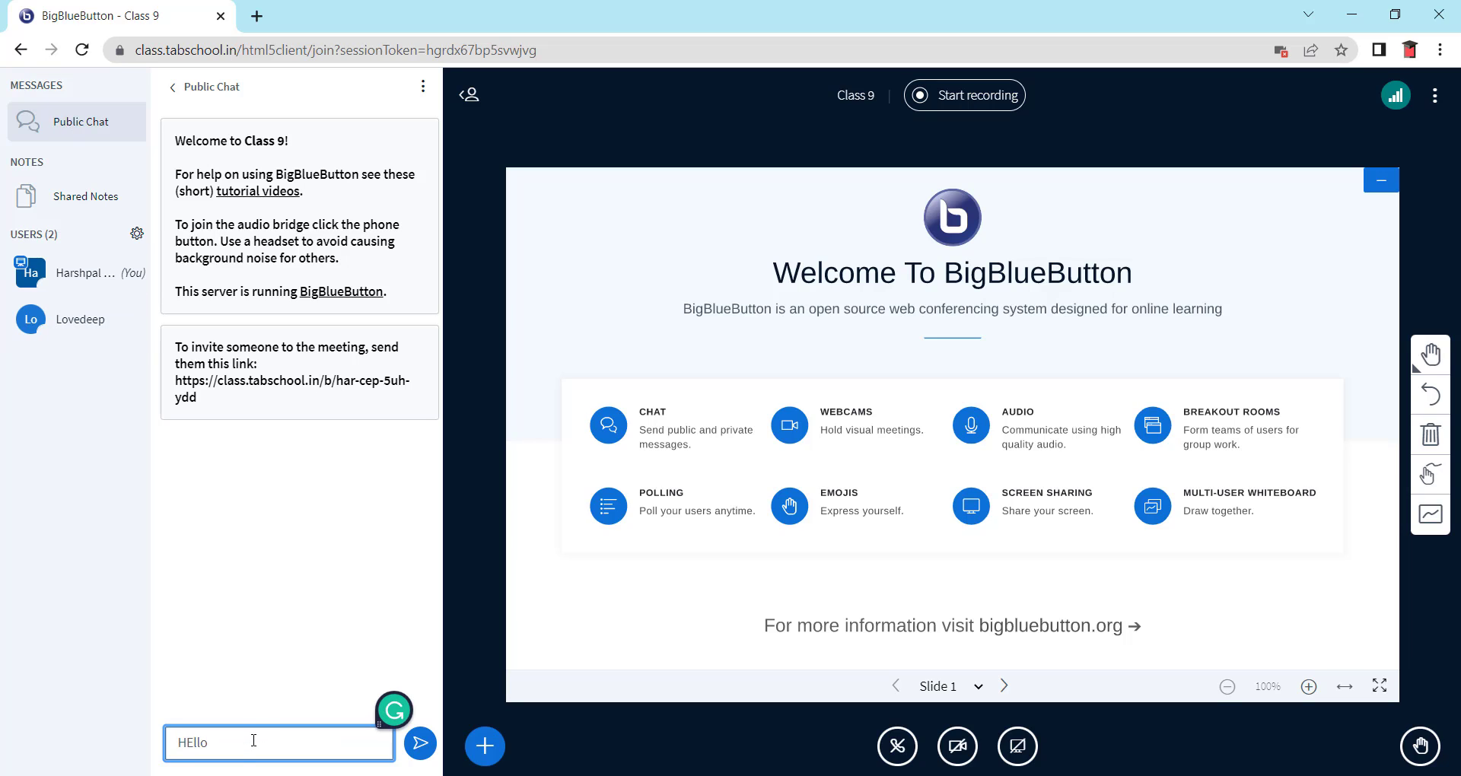
key(BackSpace)
key(BackSpace)
text(ello Class)
key(Return)
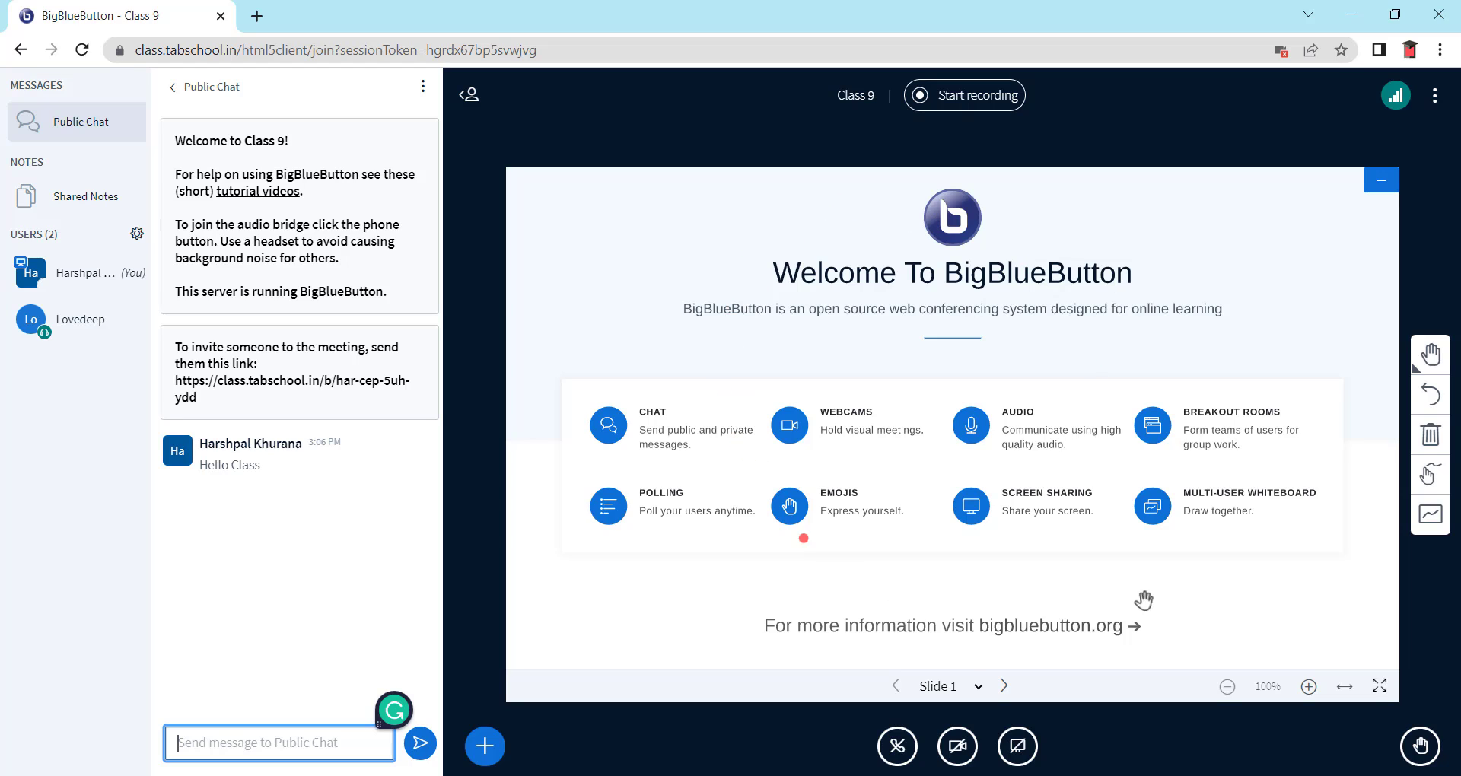
- Advance to the blank next slide, start recording the session, and open Shared Notes
click(1005, 687)
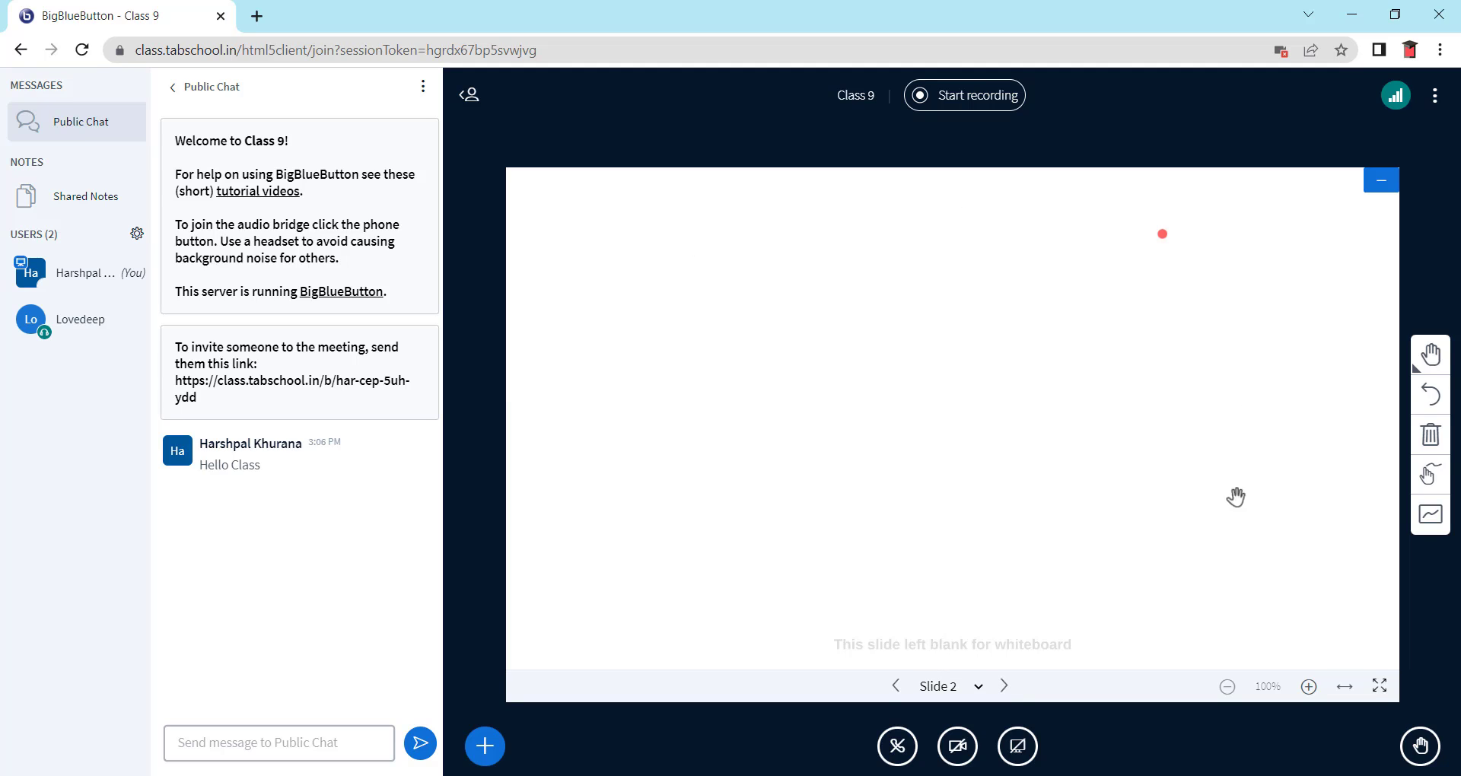
click(938, 106)
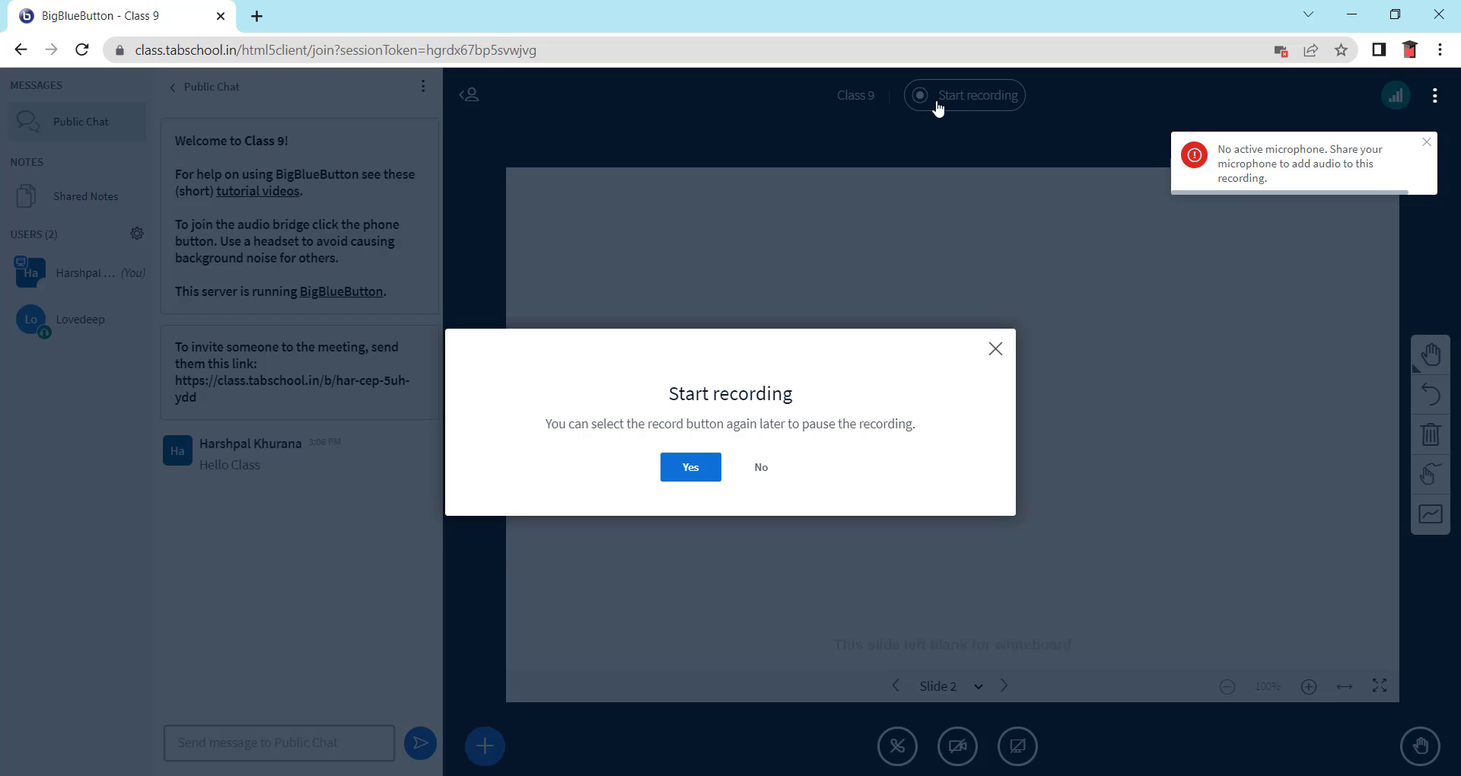
click(691, 467)
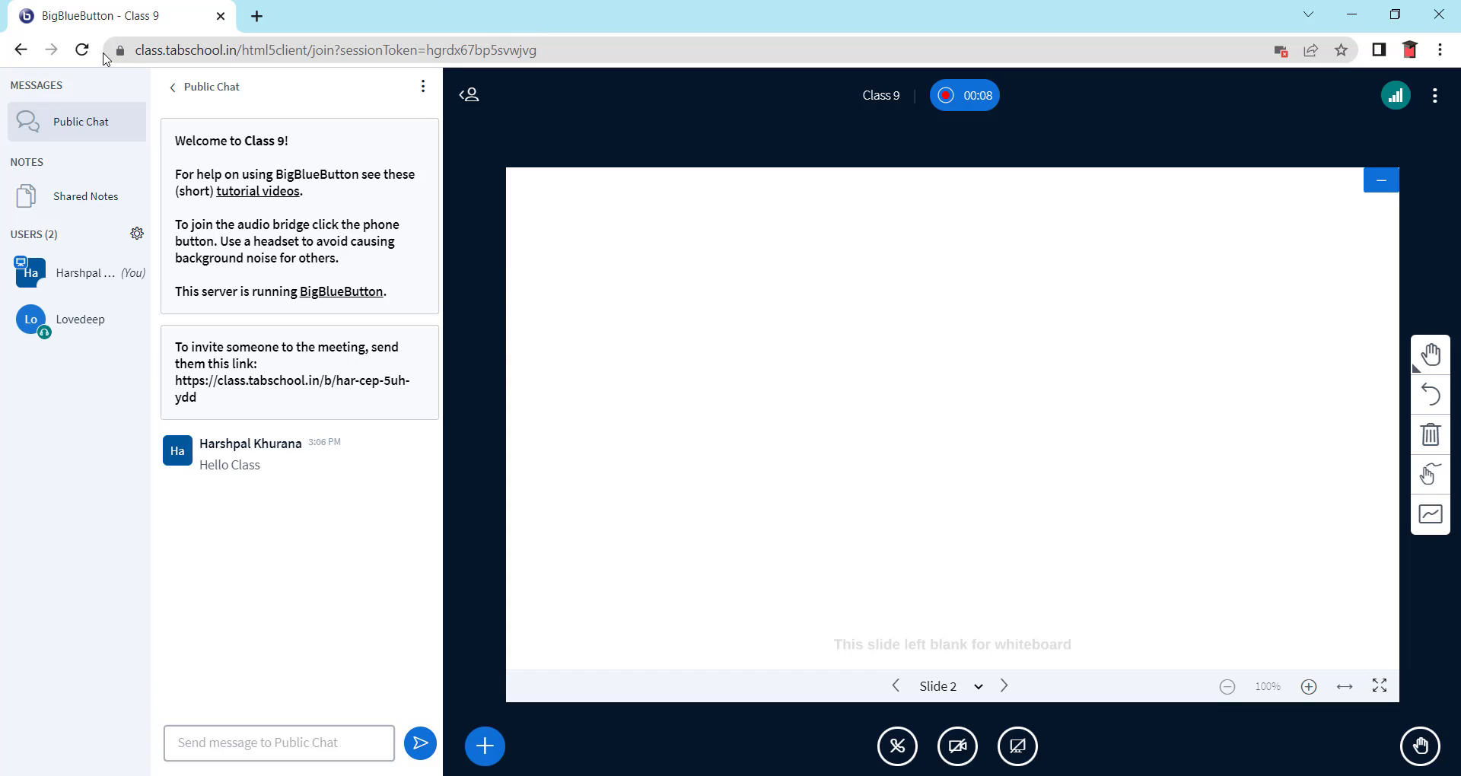
click(74, 196)
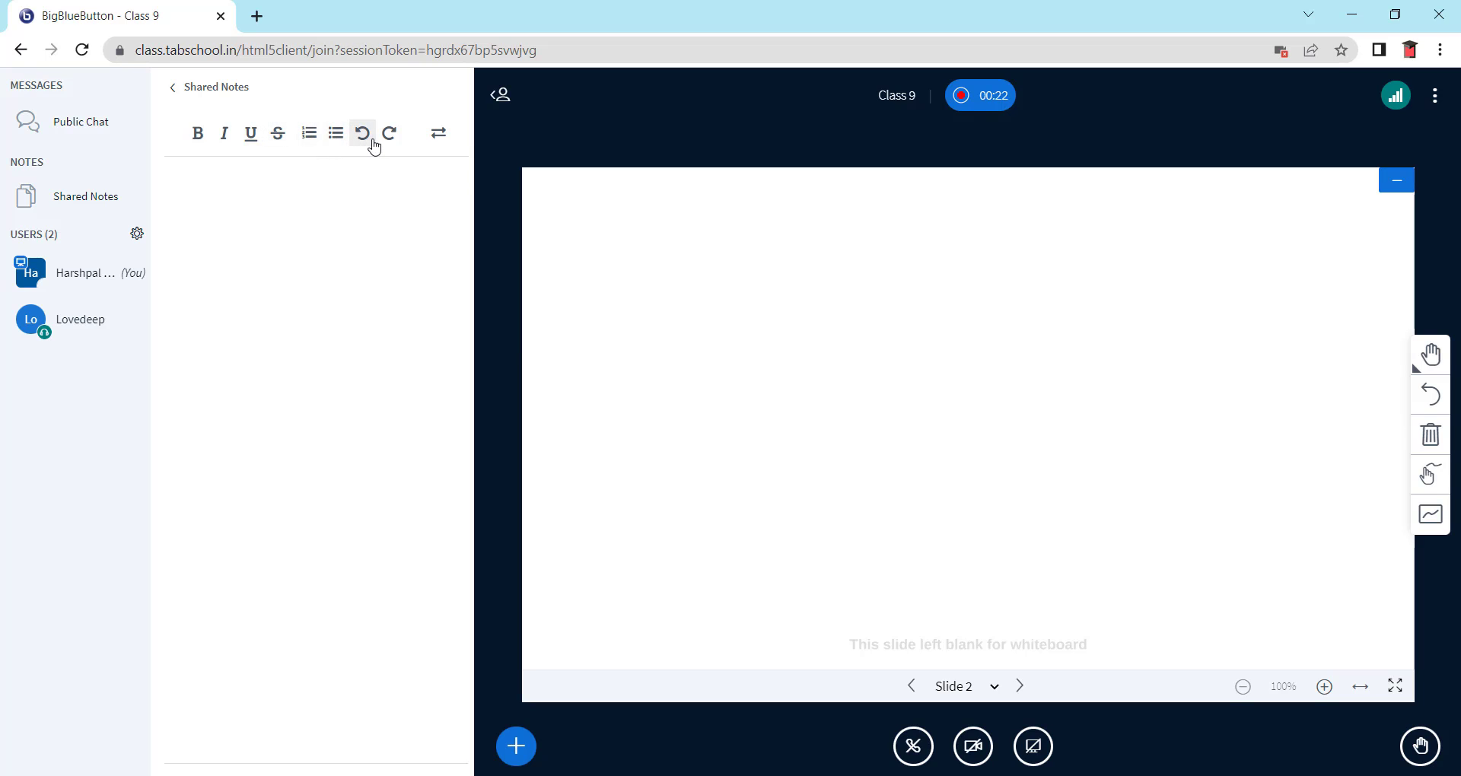
- Show and hide the Shared Notes import/export options, then collapse the side panels
click(435, 137)
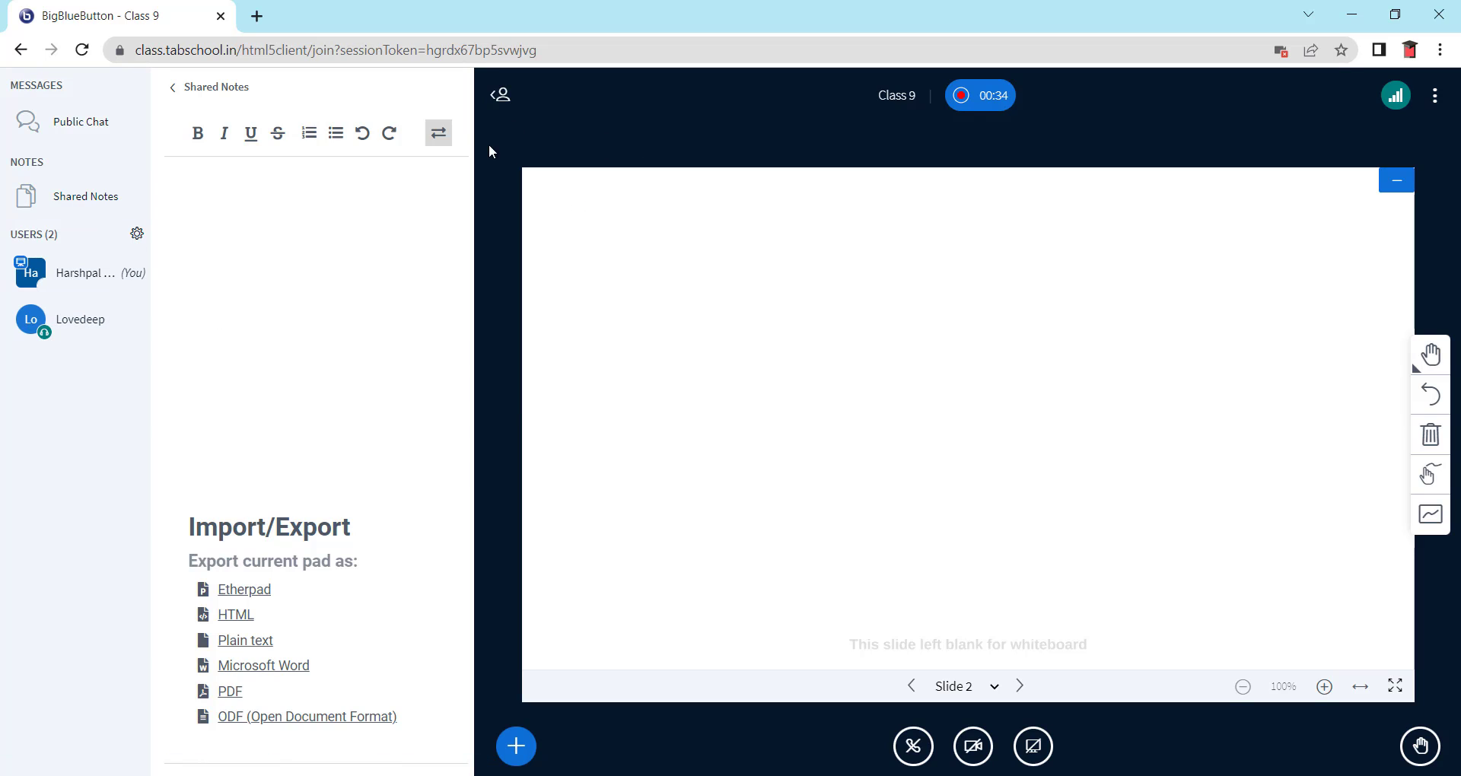
click(440, 137)
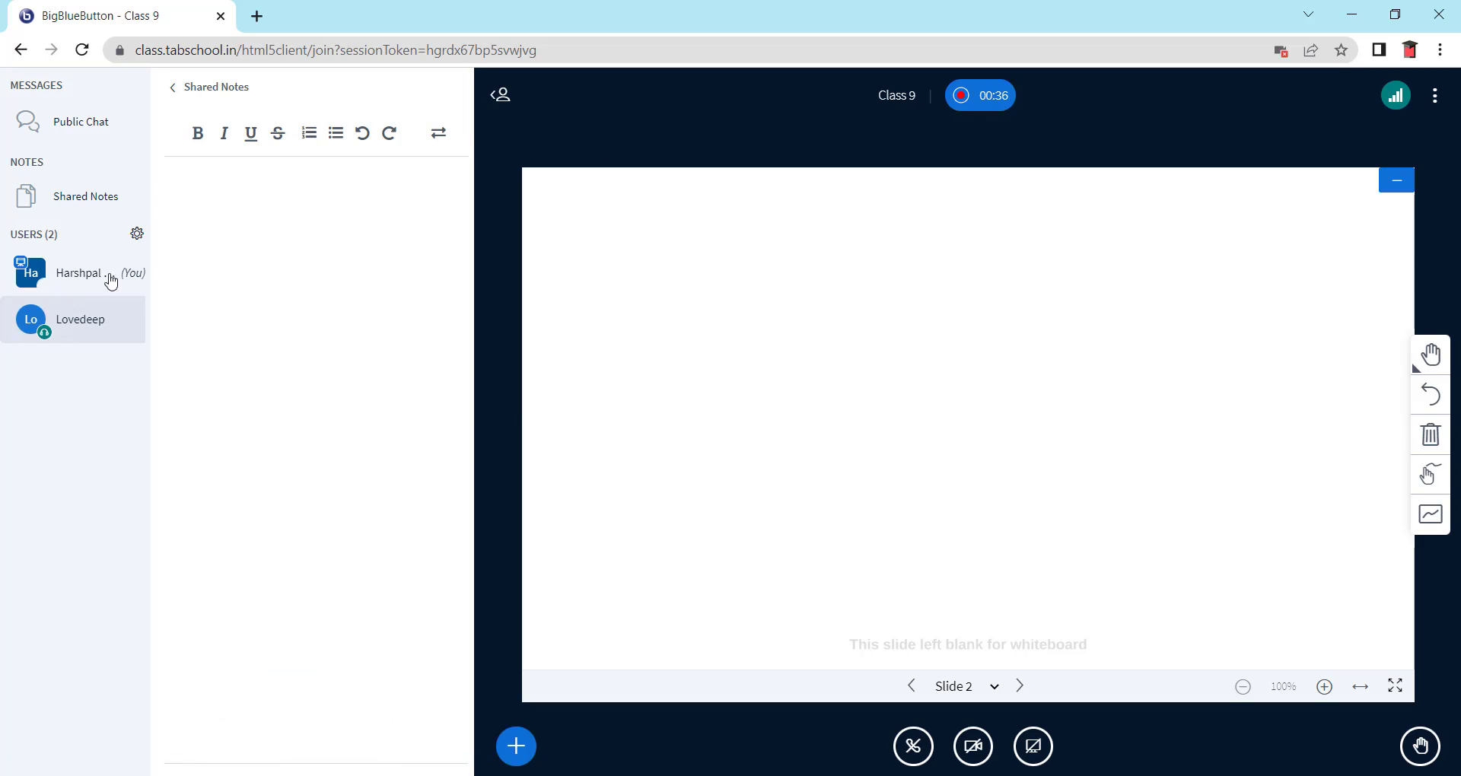
click(504, 99)
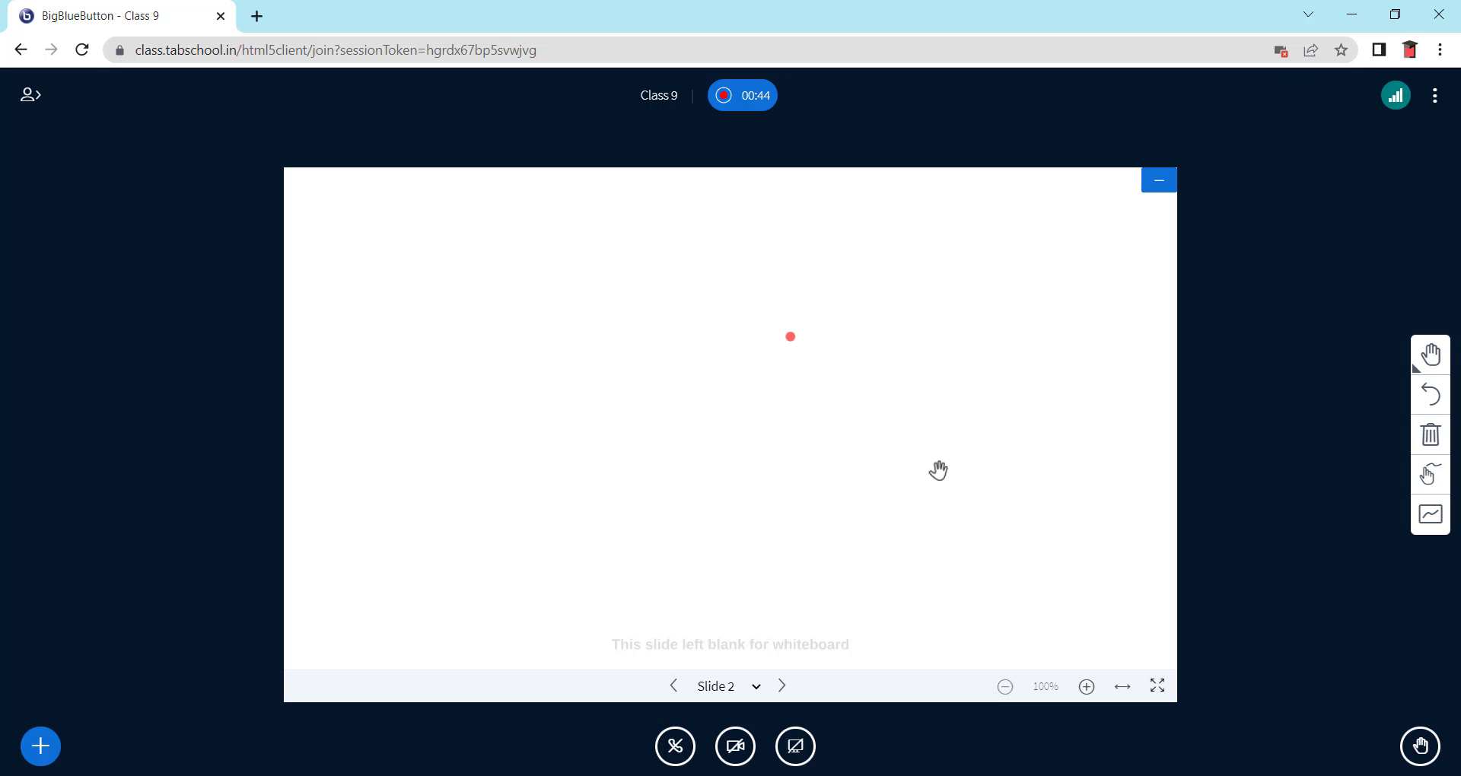
- Turn multi-user whiteboard access on and back off, then bring up the drawing tools palette
click(1429, 356)
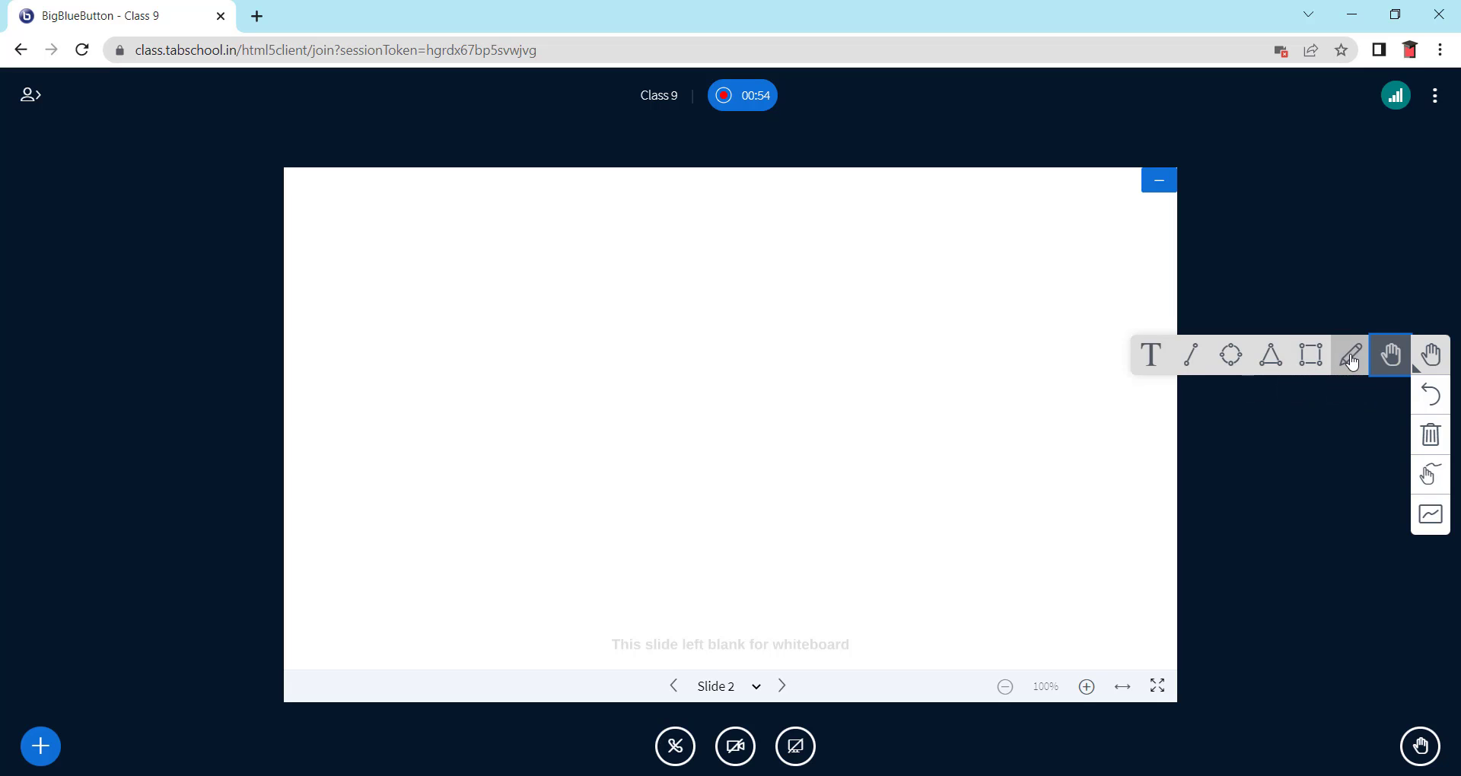
click(1431, 355)
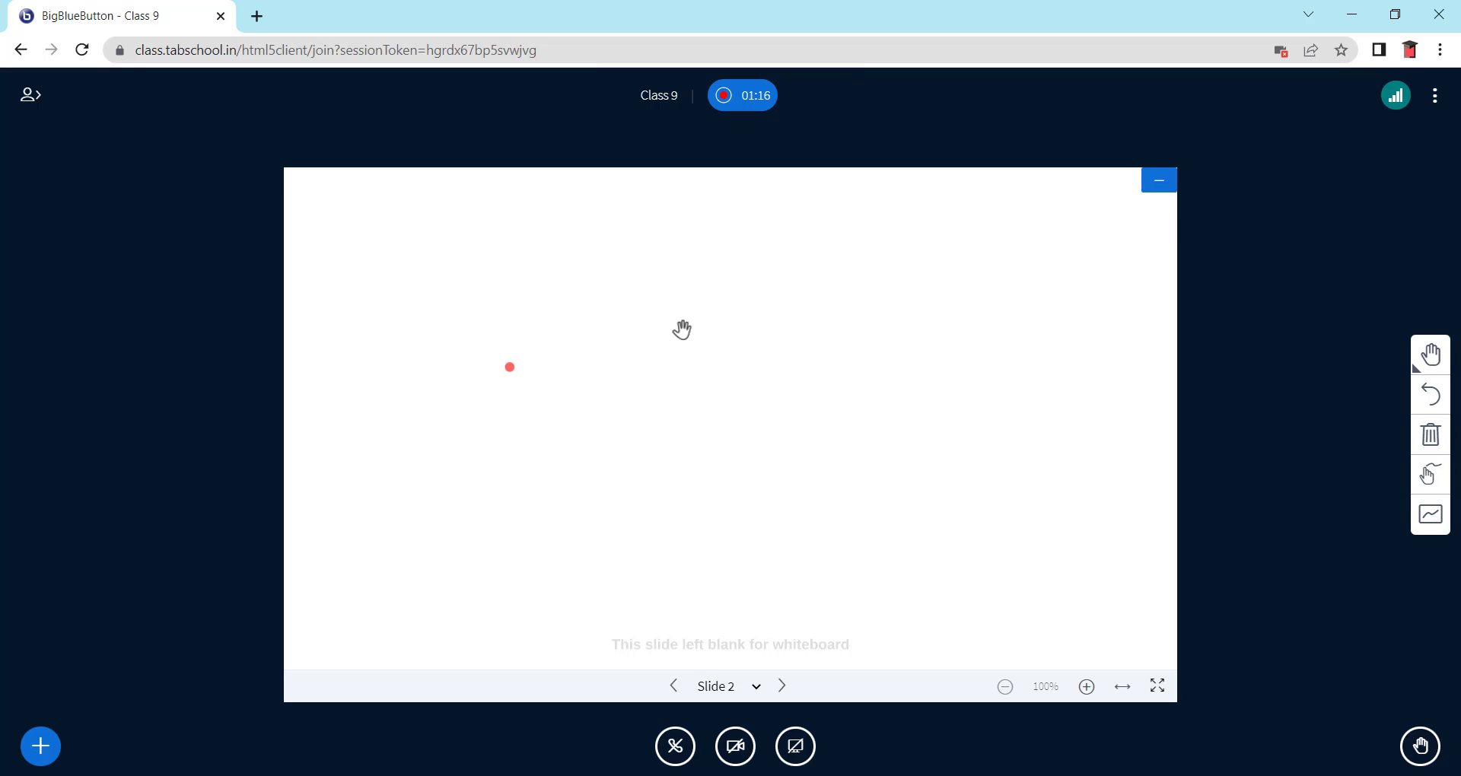
click(1435, 527)
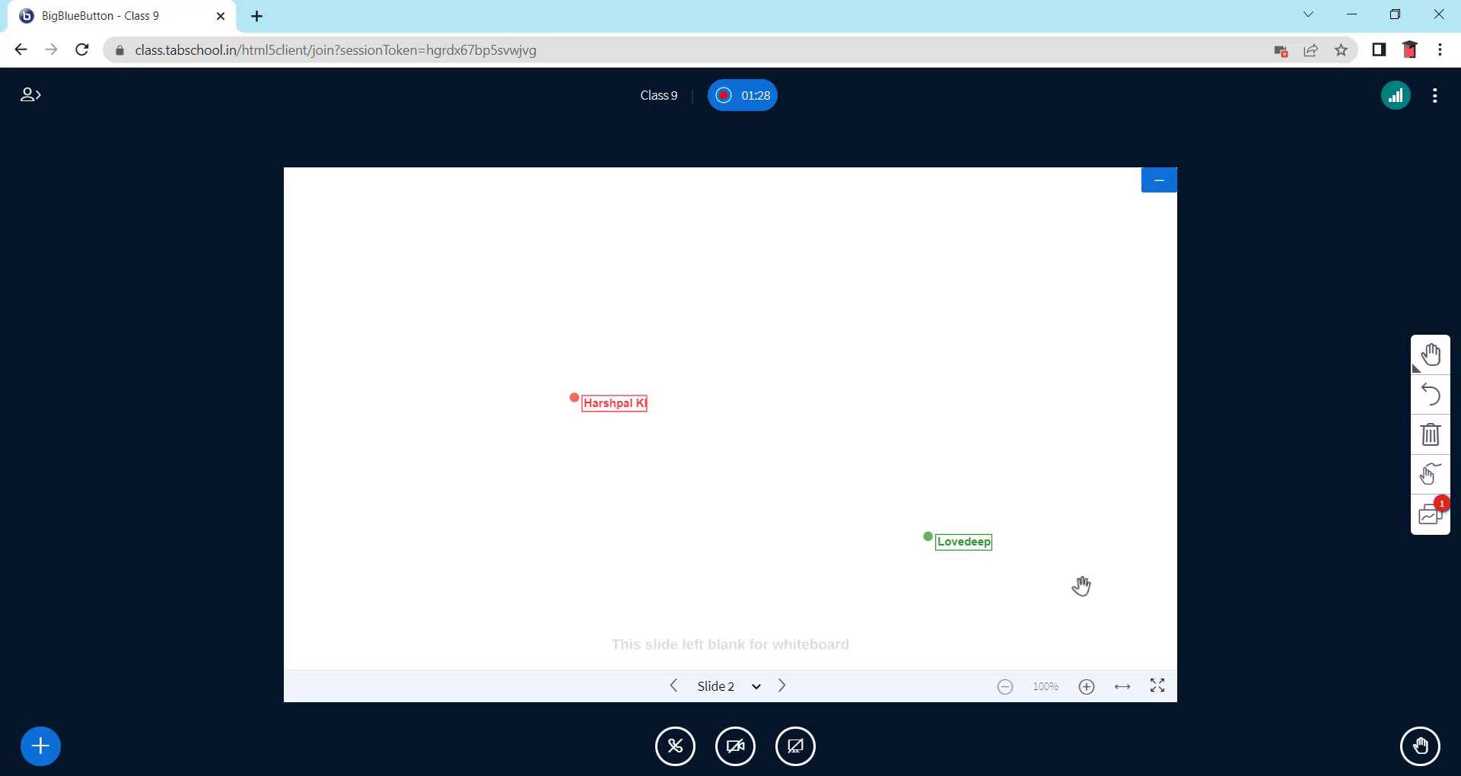
click(1433, 525)
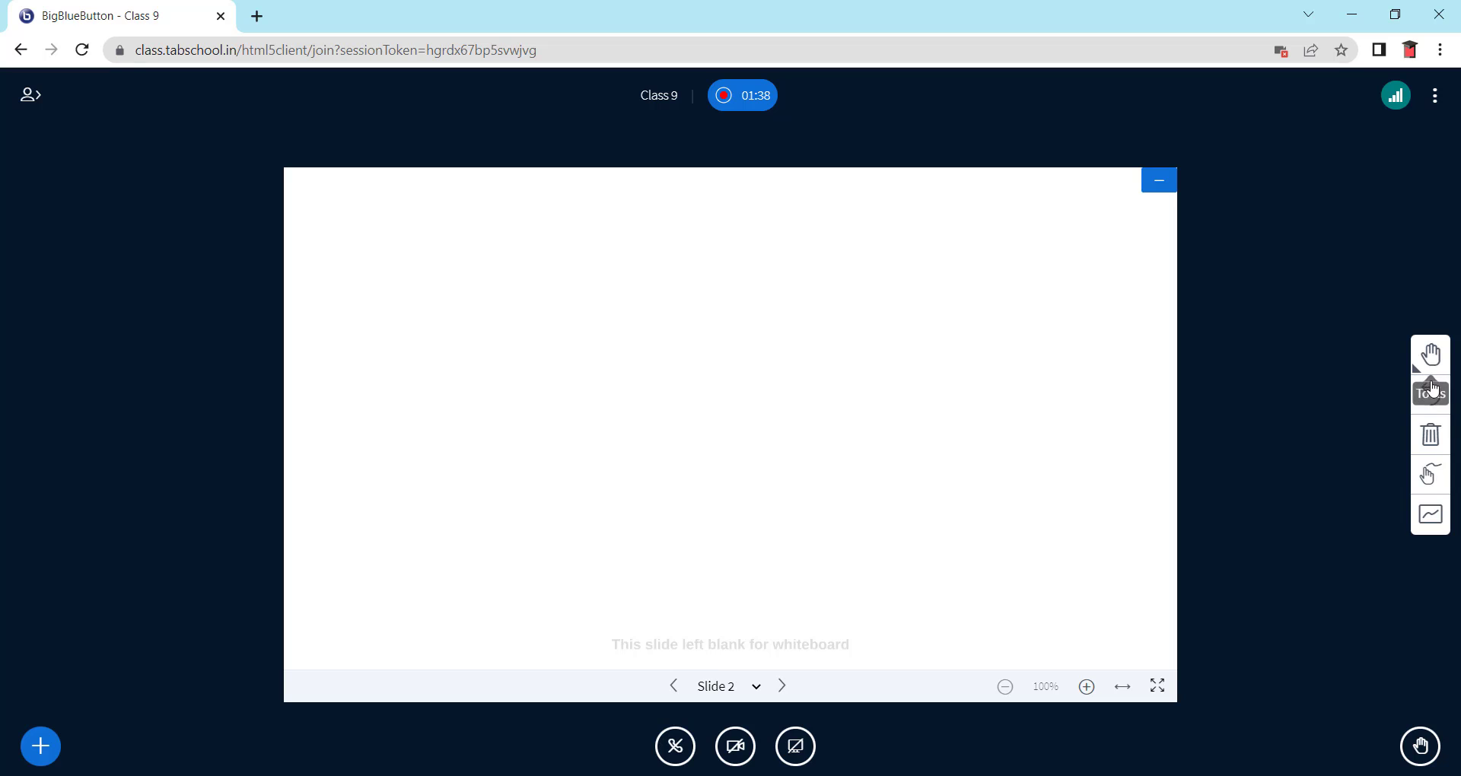
click(1429, 356)
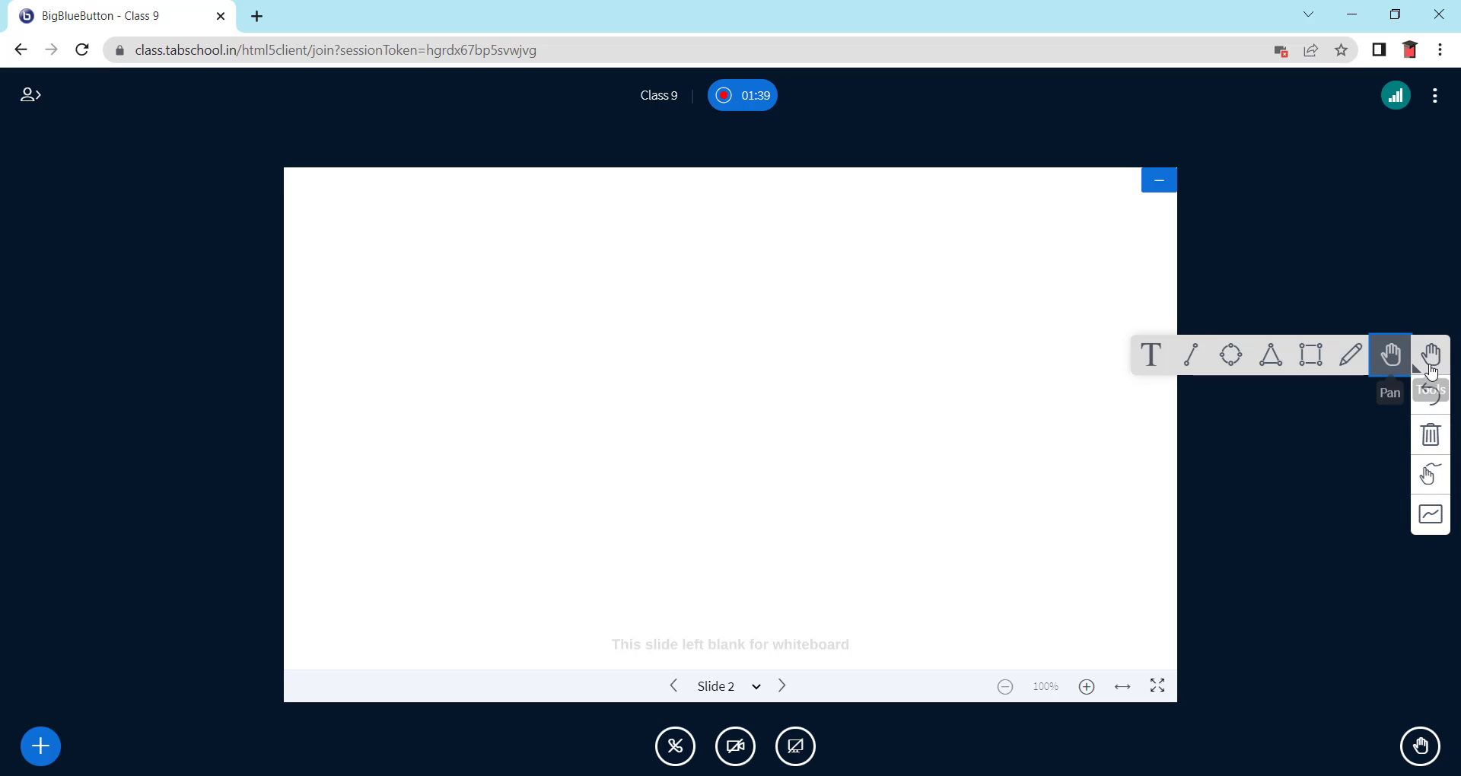
- With the Pencil, draw a red zigzag at top left and write 'a+b' beside it
click(1350, 355)
mouse_move(337, 257)
mouse_down()
mouse_move(451, 361)
mouse_move(447, 384)
mouse_up()
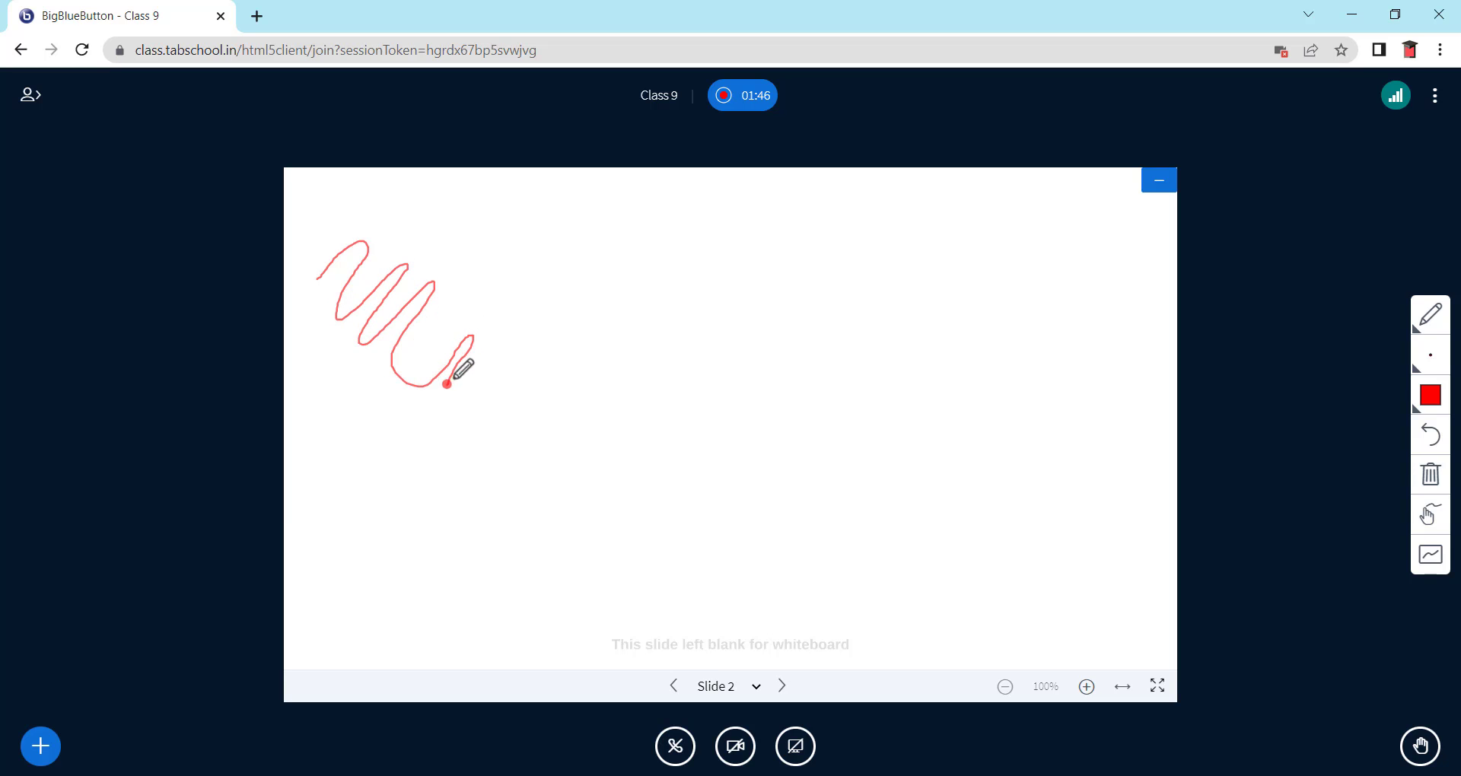
mouse_move(582, 265)
mouse_down()
mouse_move(558, 307)
mouse_move(597, 271)
mouse_move(617, 291)
mouse_move(629, 259)
mouse_move(643, 285)
mouse_move(671, 245)
mouse_move(643, 285)
mouse_move(674, 277)
mouse_up()
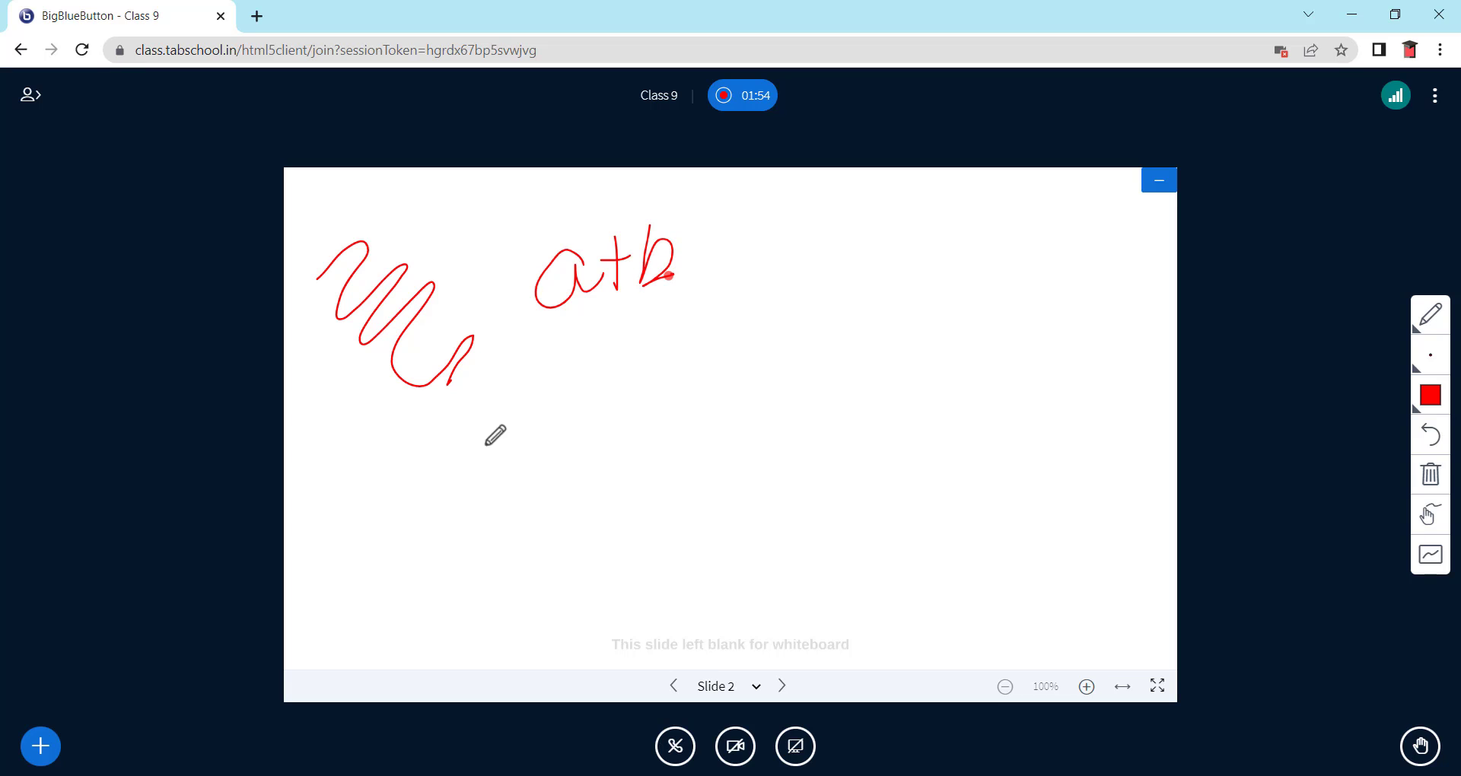
- Switch the pen to yellow-green and write 'Green' underlined below the zigzag
click(1415, 401)
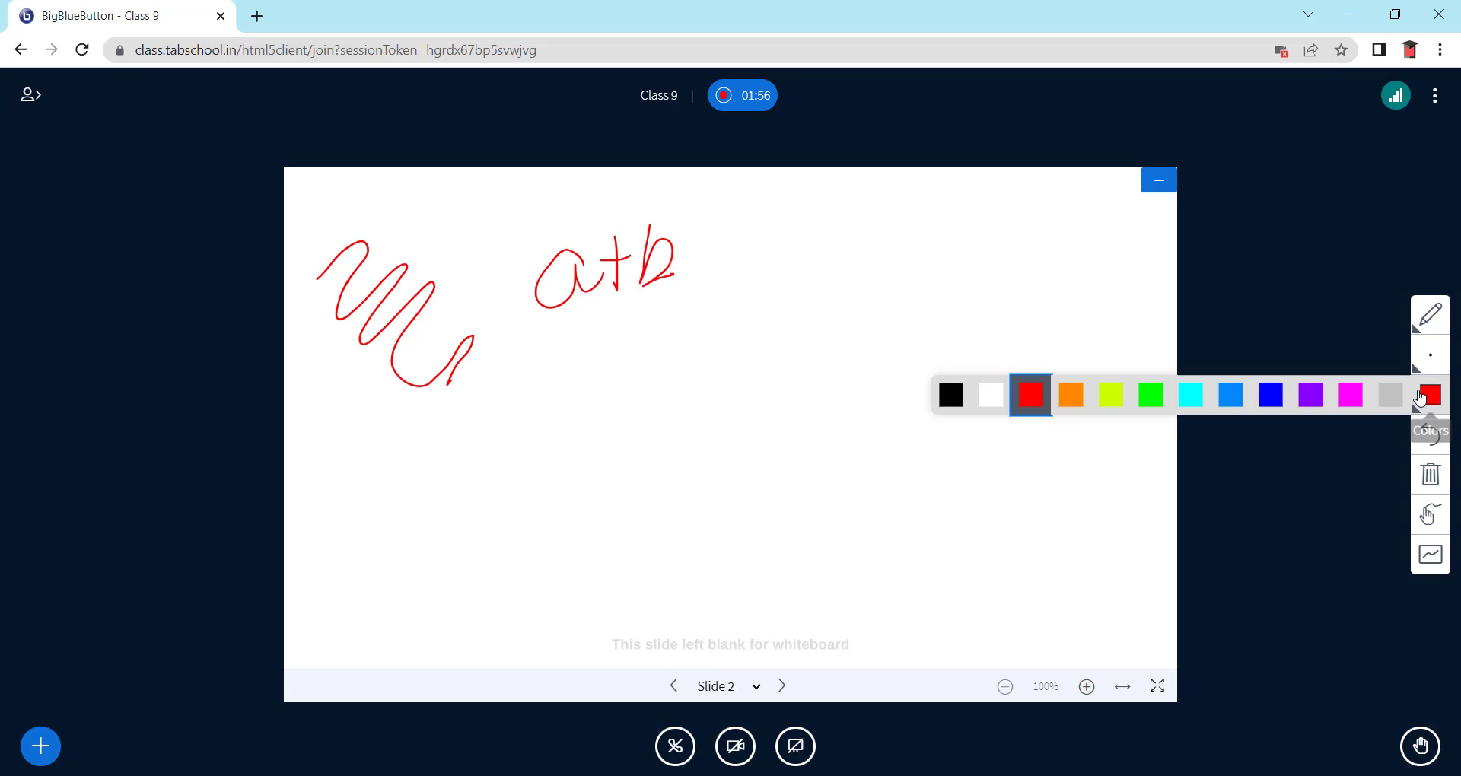
click(1111, 394)
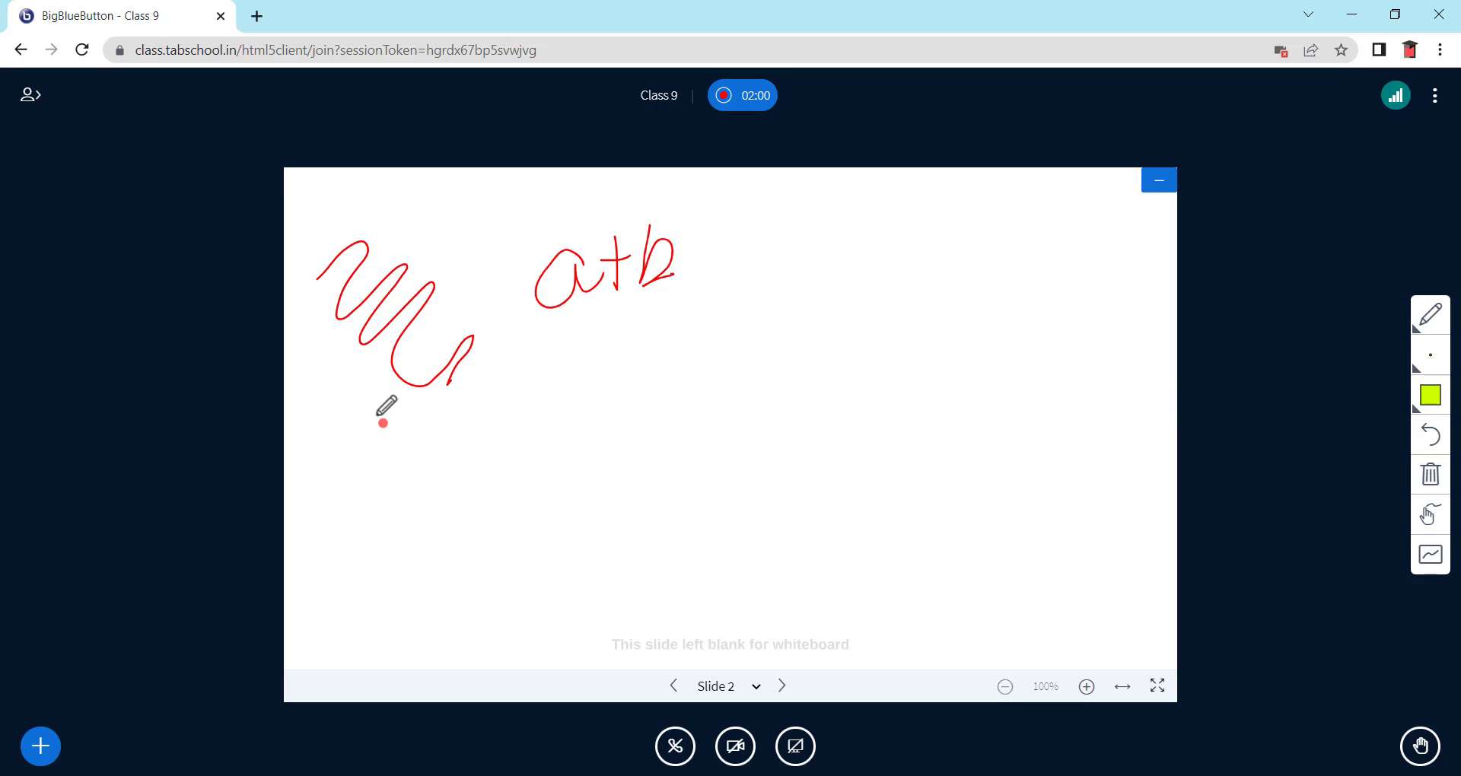
mouse_move(386, 437)
mouse_down()
mouse_move(352, 431)
mouse_move(397, 505)
mouse_up()
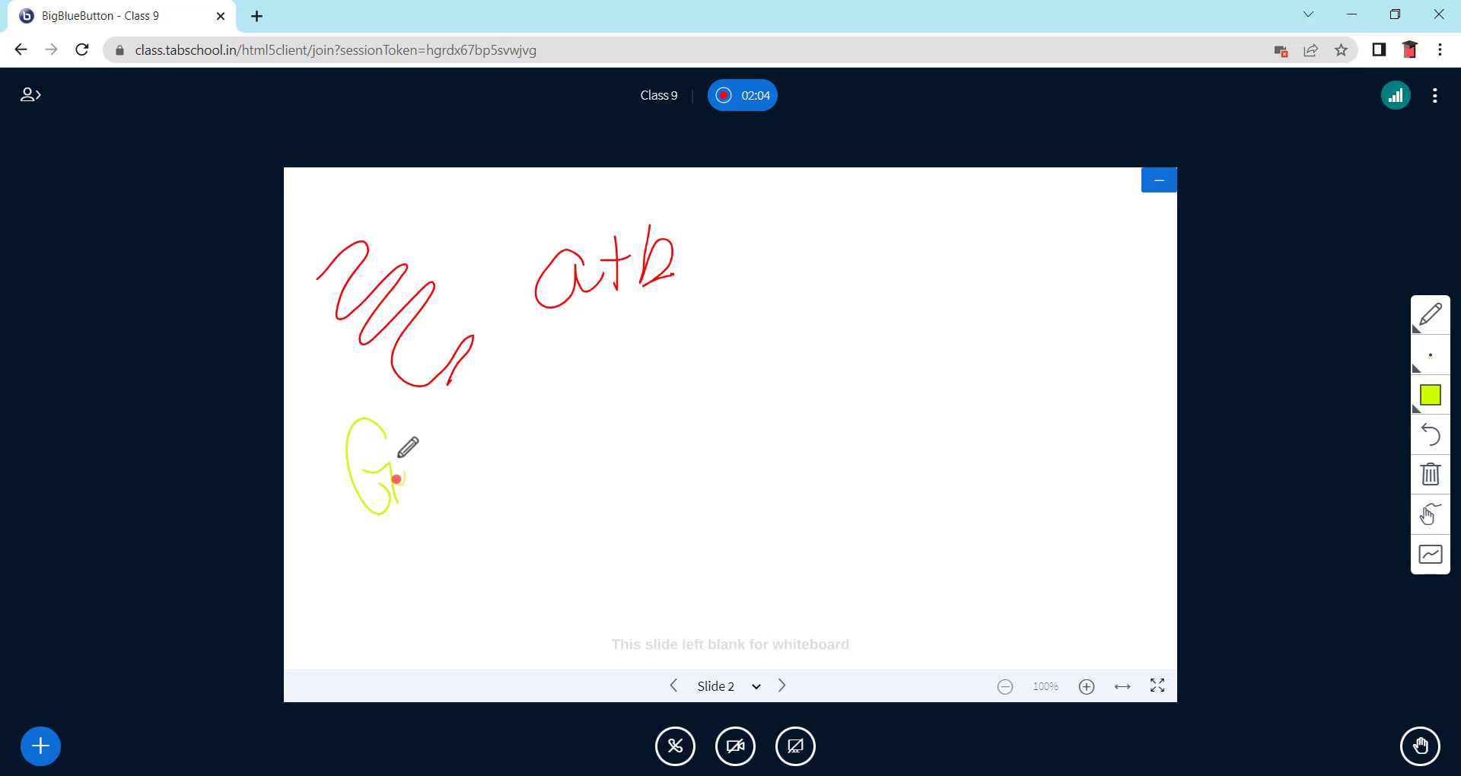
mouse_move(398, 457)
mouse_down()
mouse_move(422, 470)
mouse_move(514, 426)
mouse_up()
drag(392, 536, 548, 455)
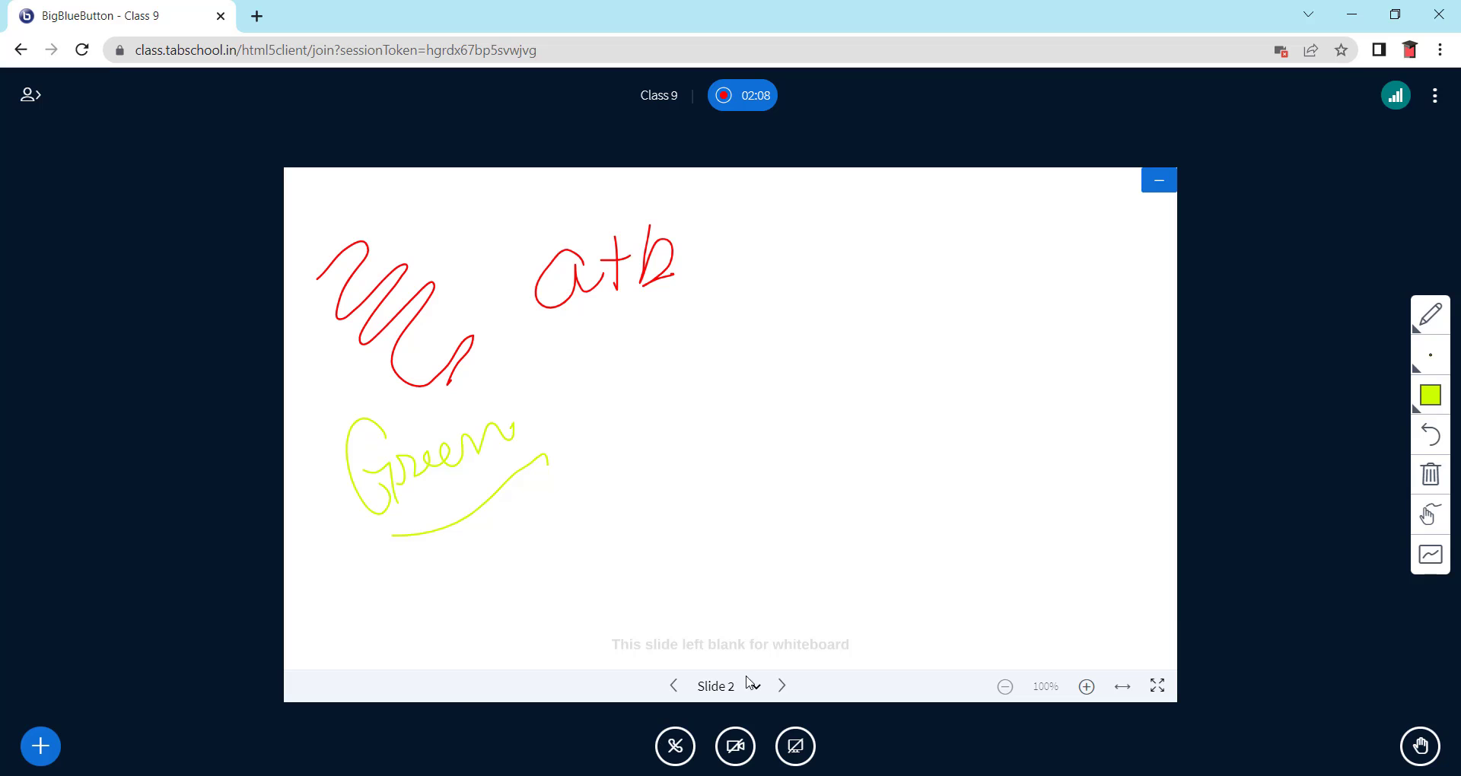
click(1430, 316)
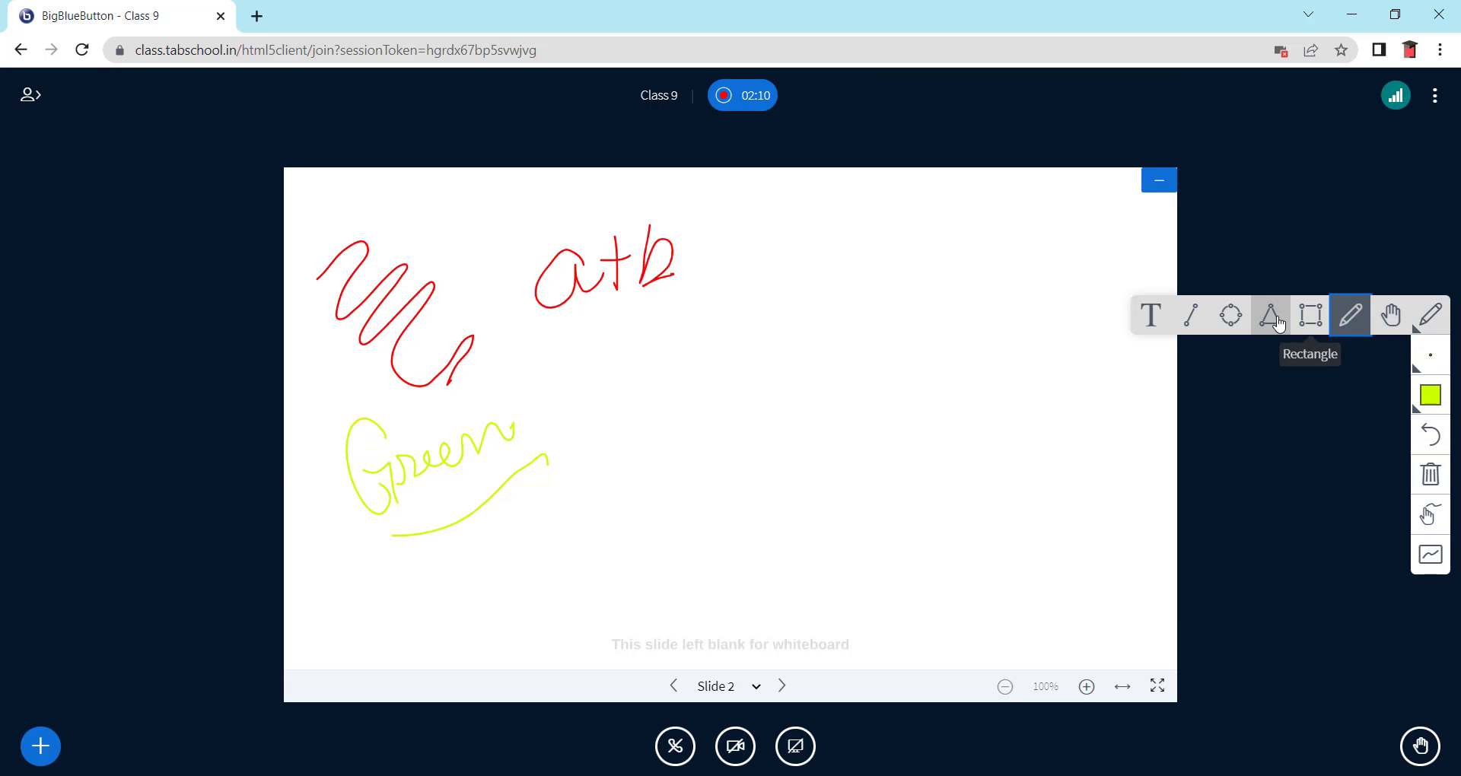
- Draw a yellow-green triangle right of centre and an ellipse overlapping its right side
click(1278, 323)
drag(742, 307, 994, 479)
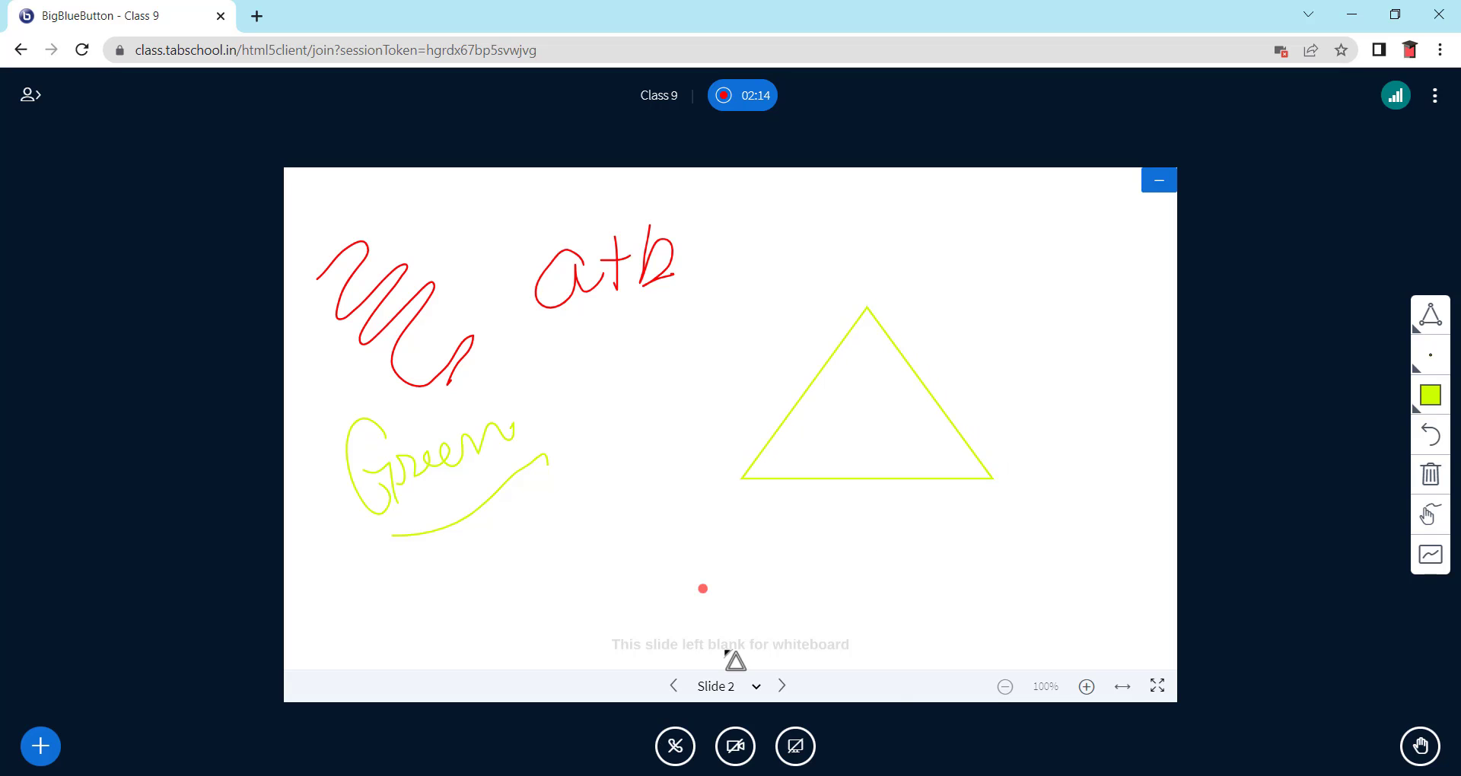
click(1435, 329)
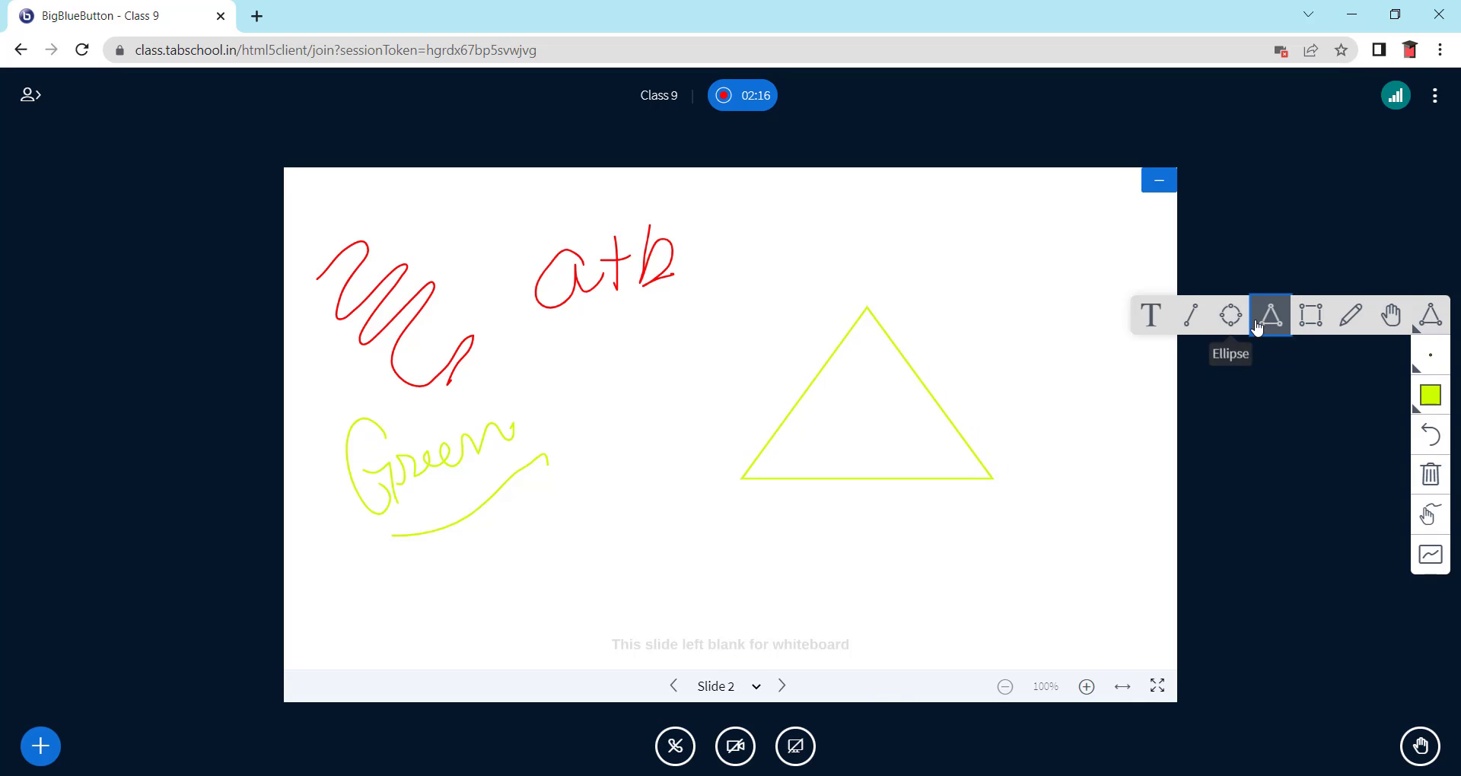
click(1230, 316)
drag(868, 254, 1053, 424)
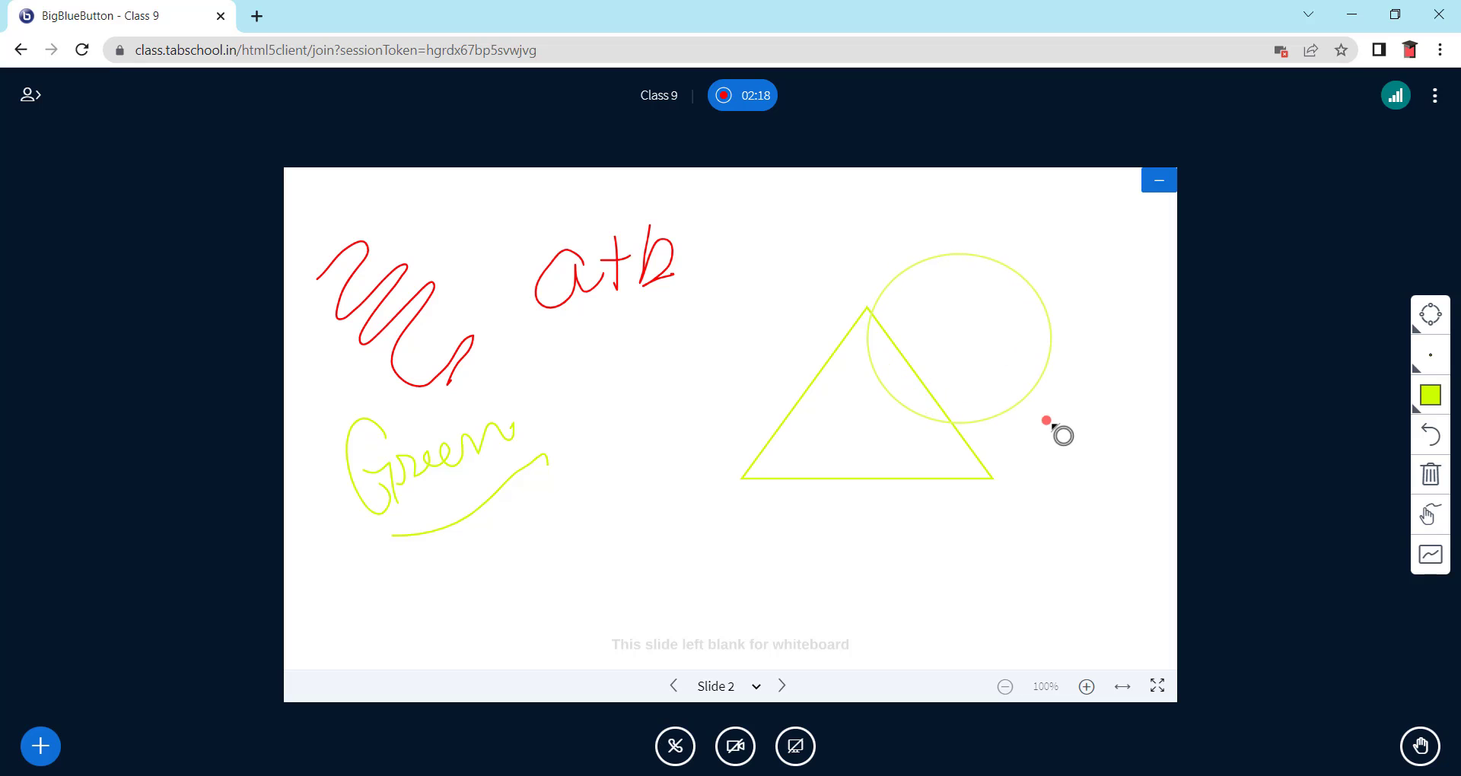
- Draw a thick-outlined circle left of the triangle and enable multi-user whiteboard
click(1415, 361)
click(1232, 353)
drag(591, 350, 782, 539)
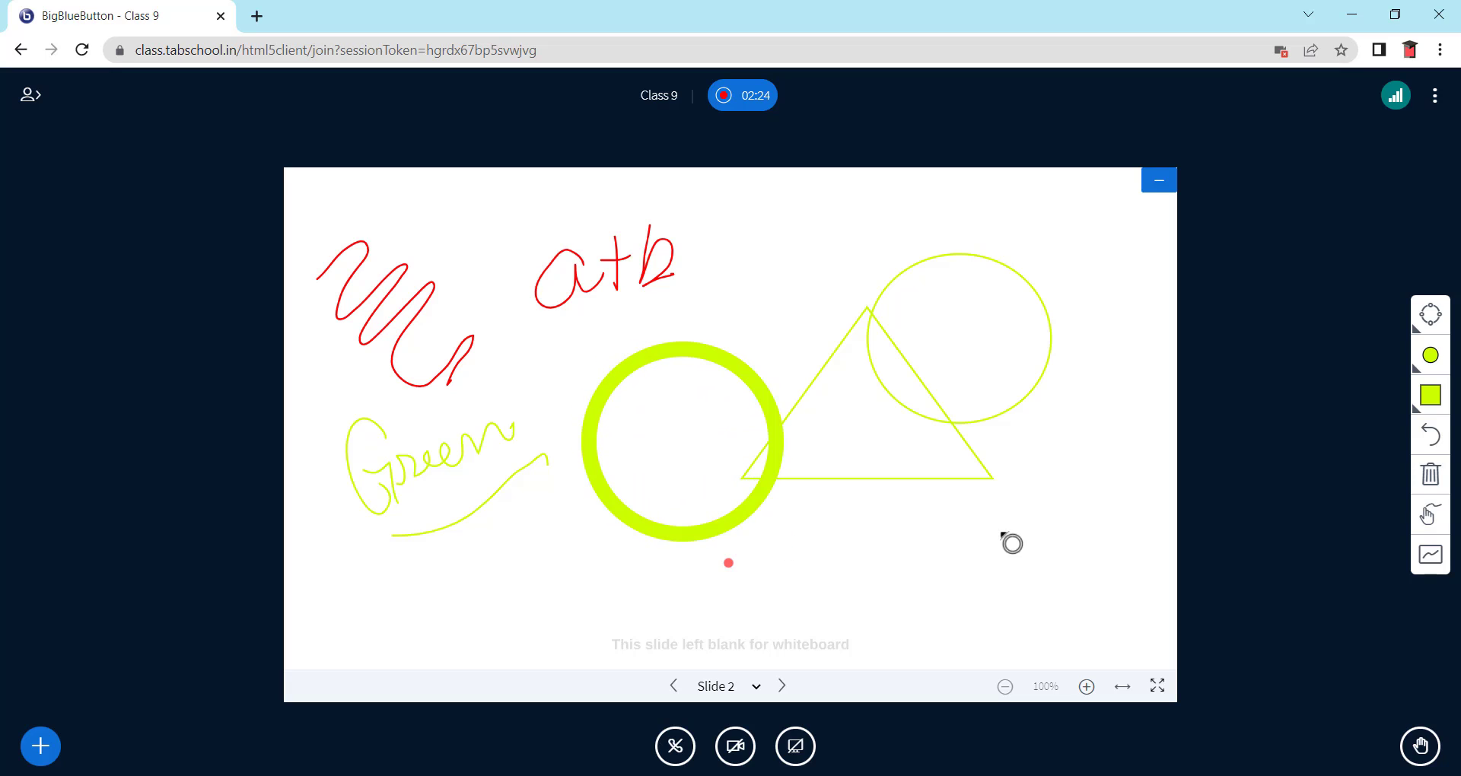
click(1431, 557)
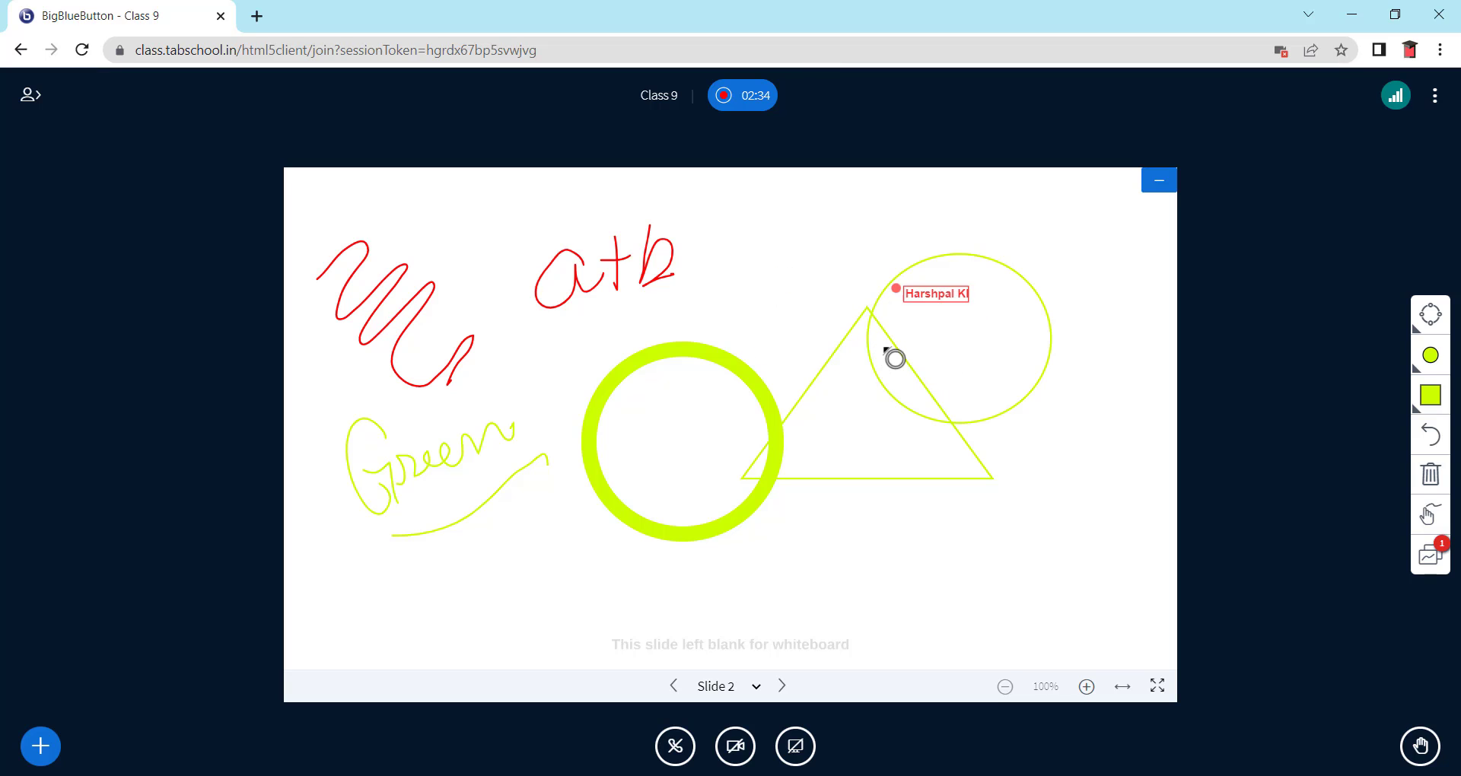
- Turn multi-user whiteboard off, briefly view the slide full screen, then raise your hand
click(1435, 564)
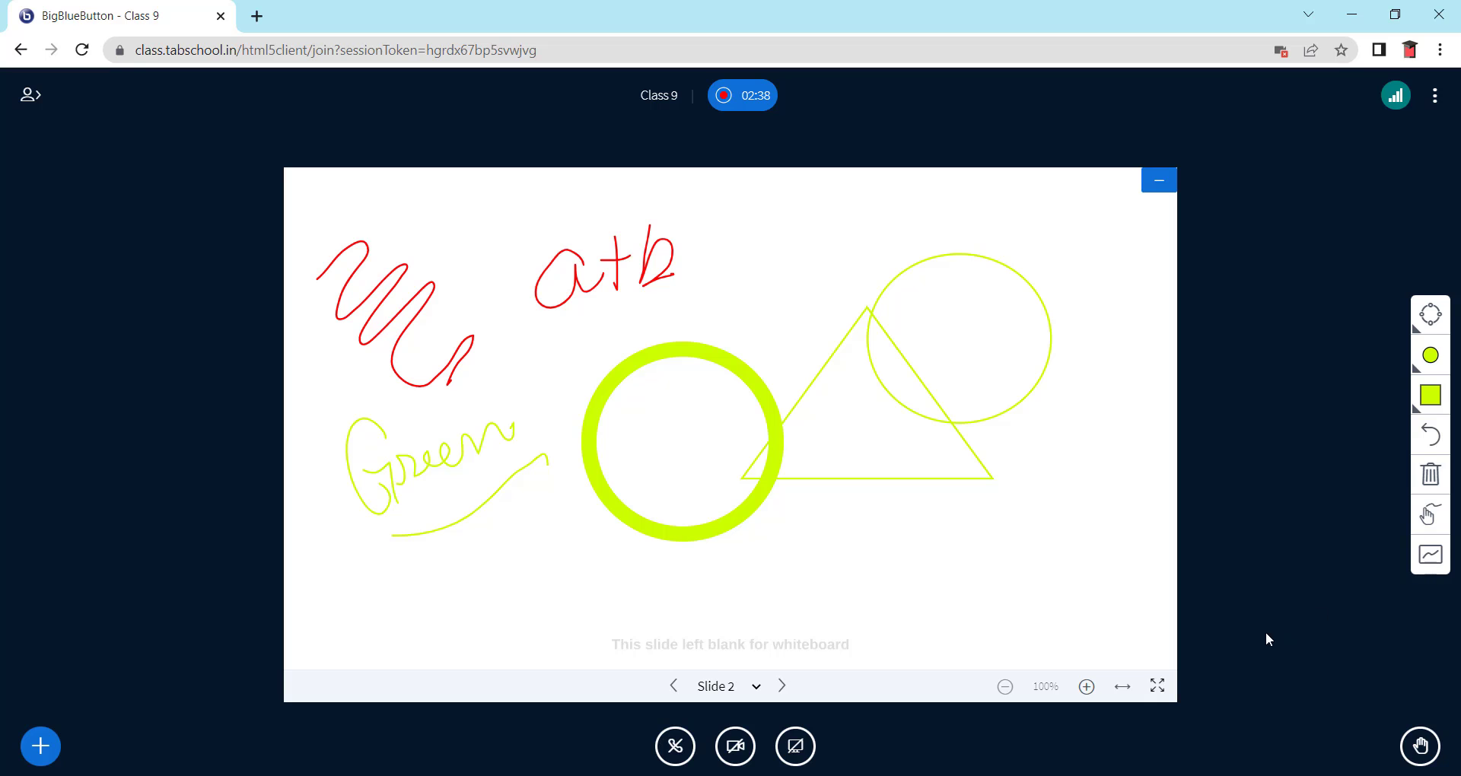
click(1156, 693)
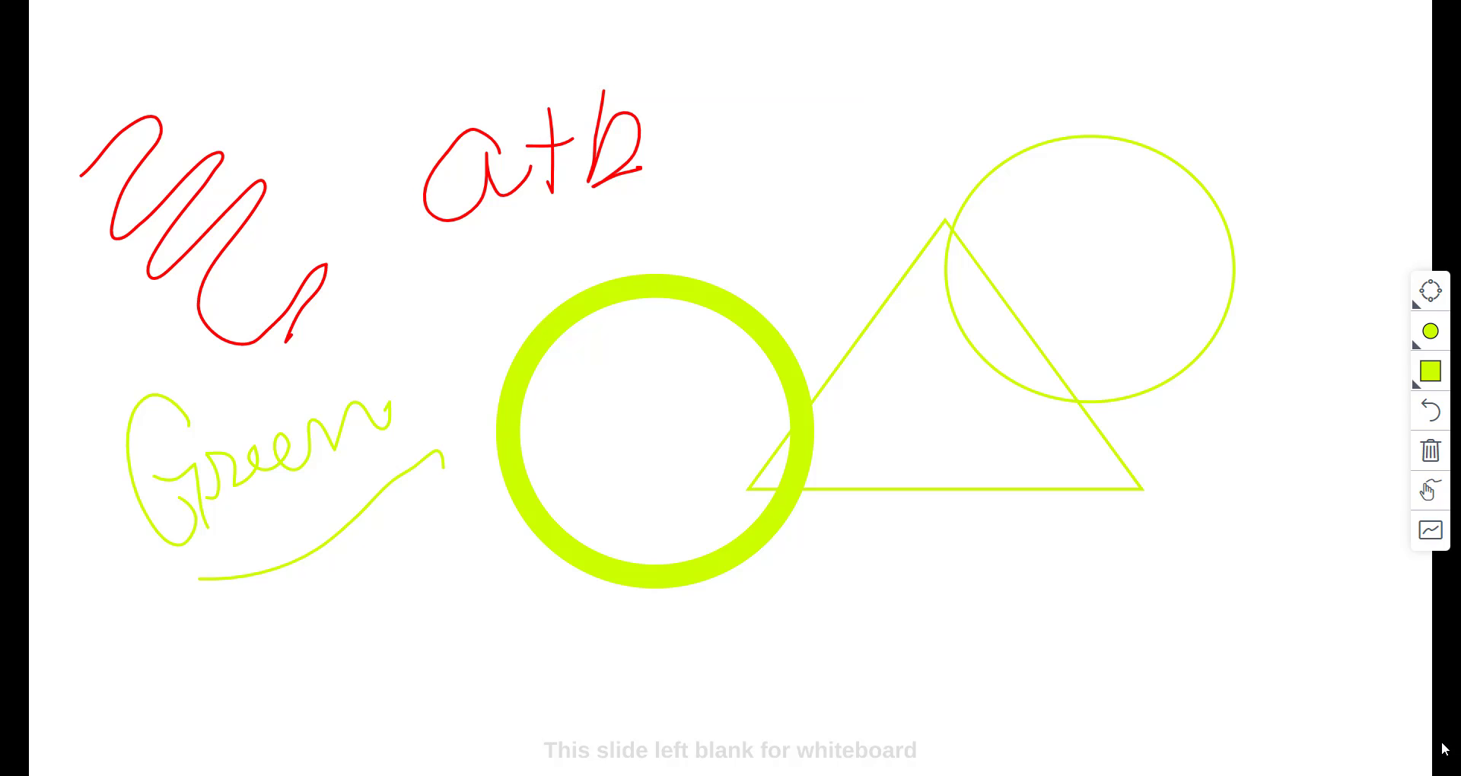
key(Escape)
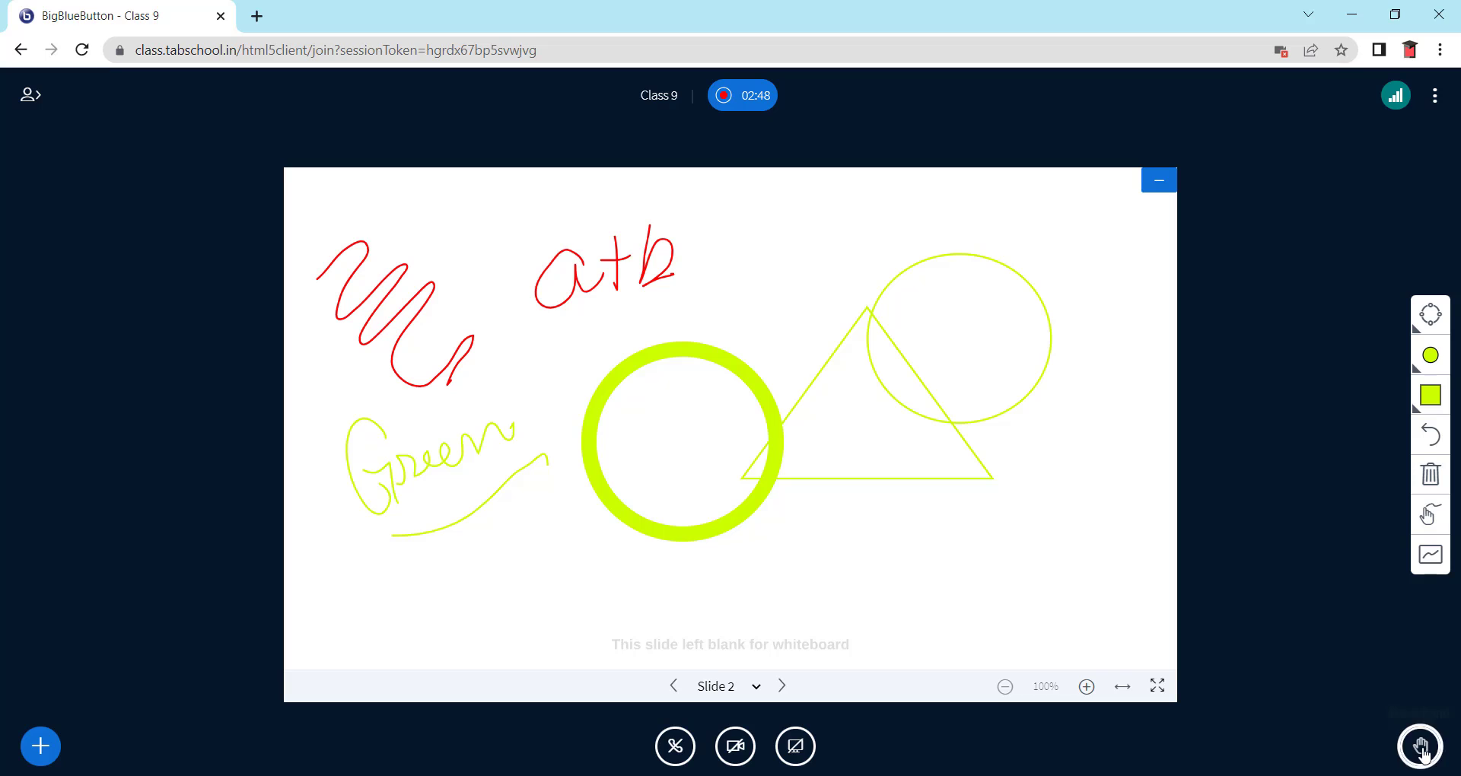
click(1423, 750)
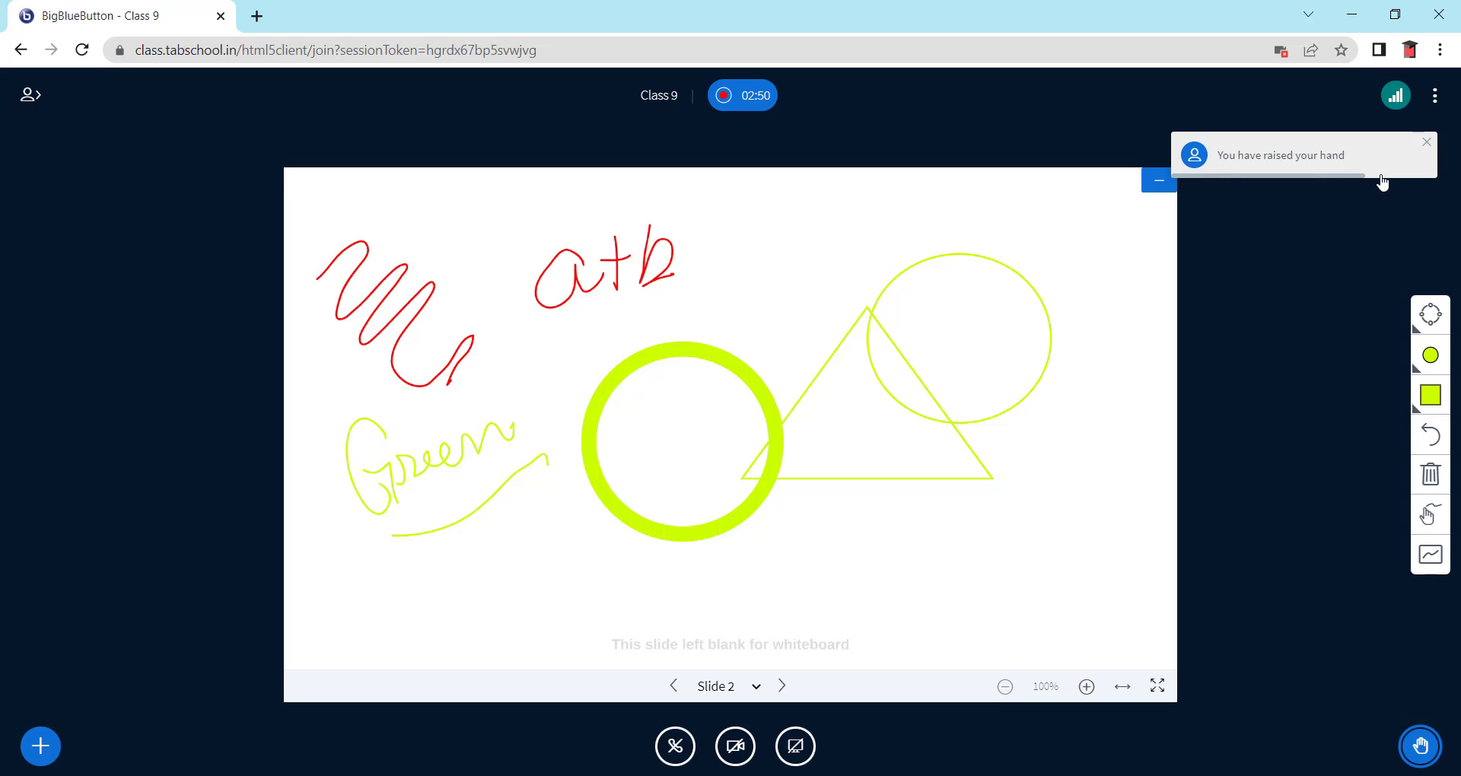
click(806, 755)
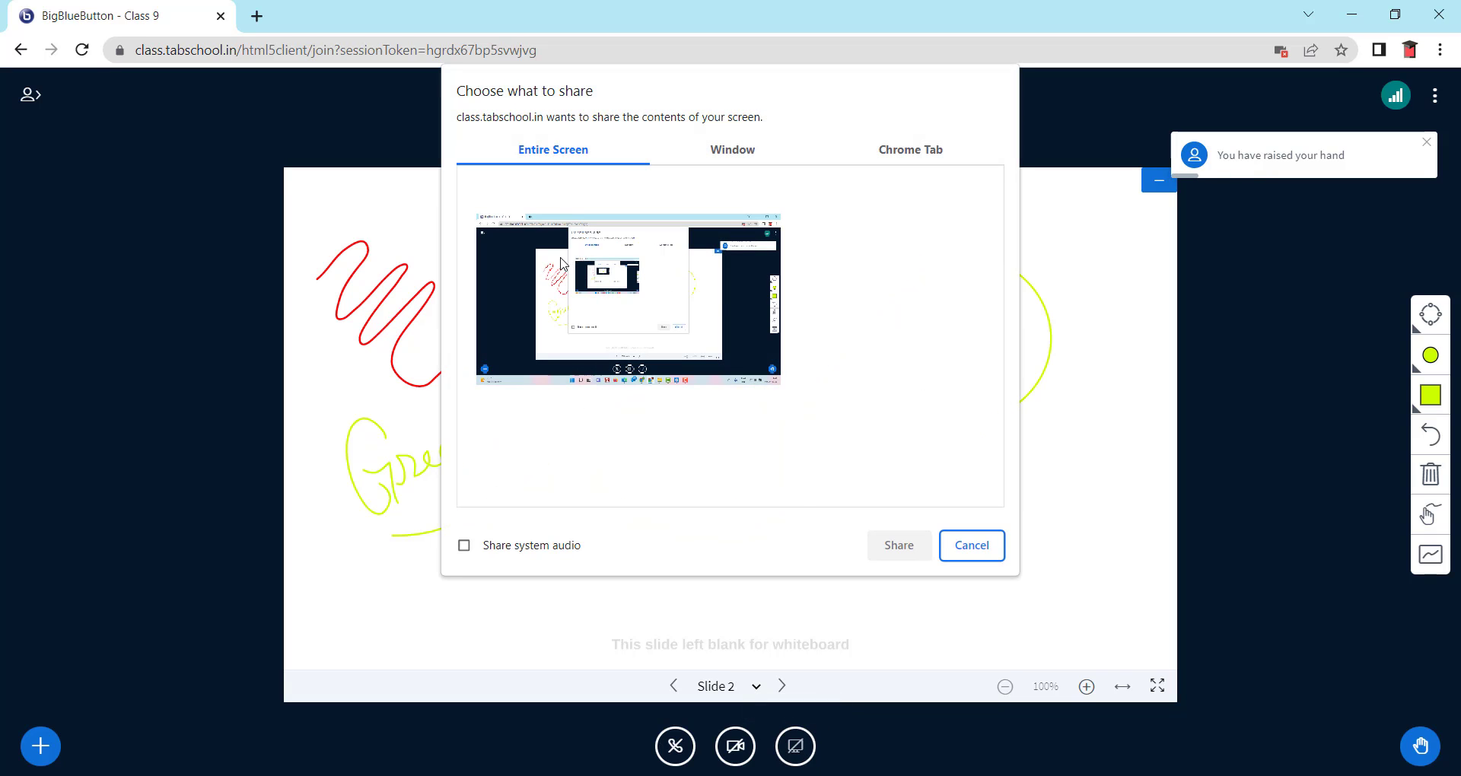
click(713, 161)
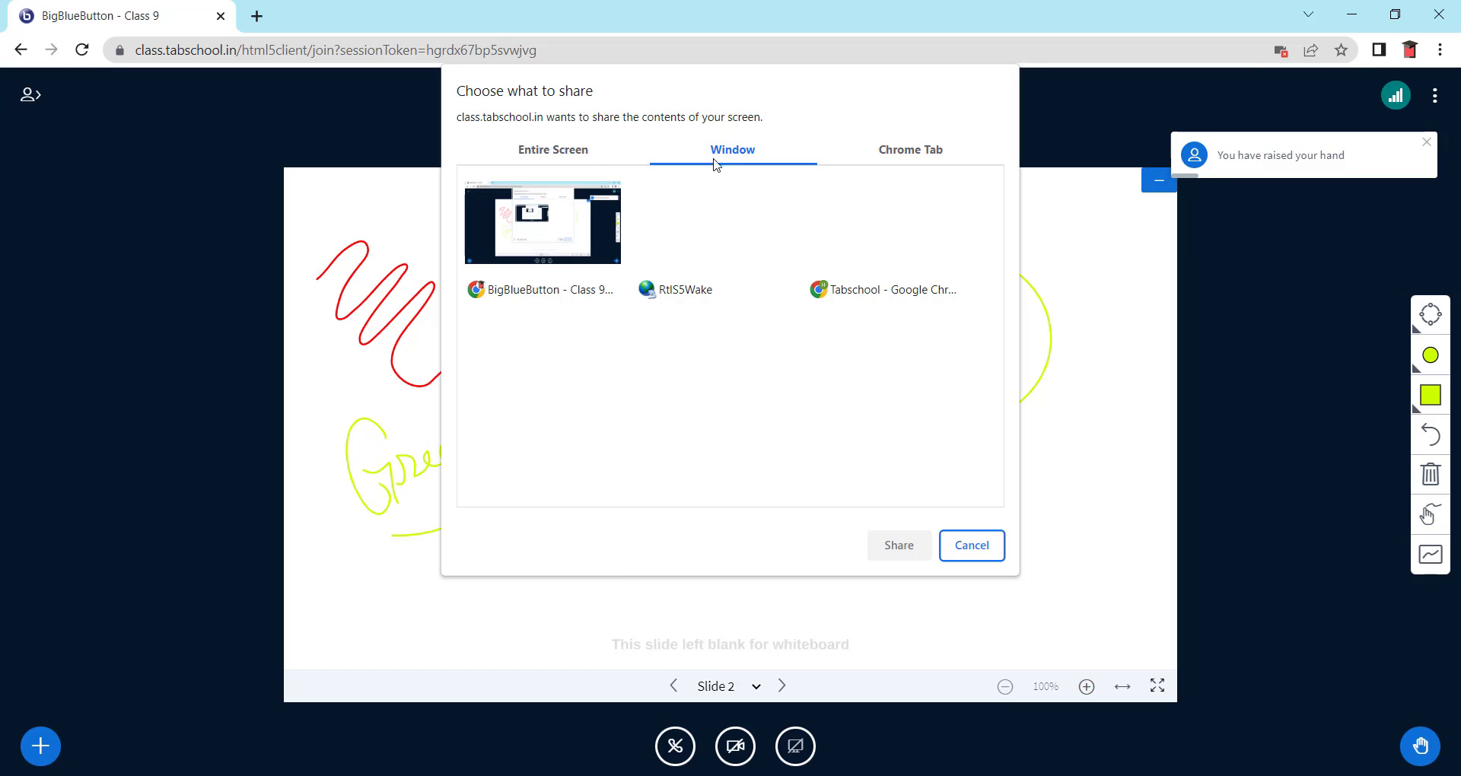
click(923, 154)
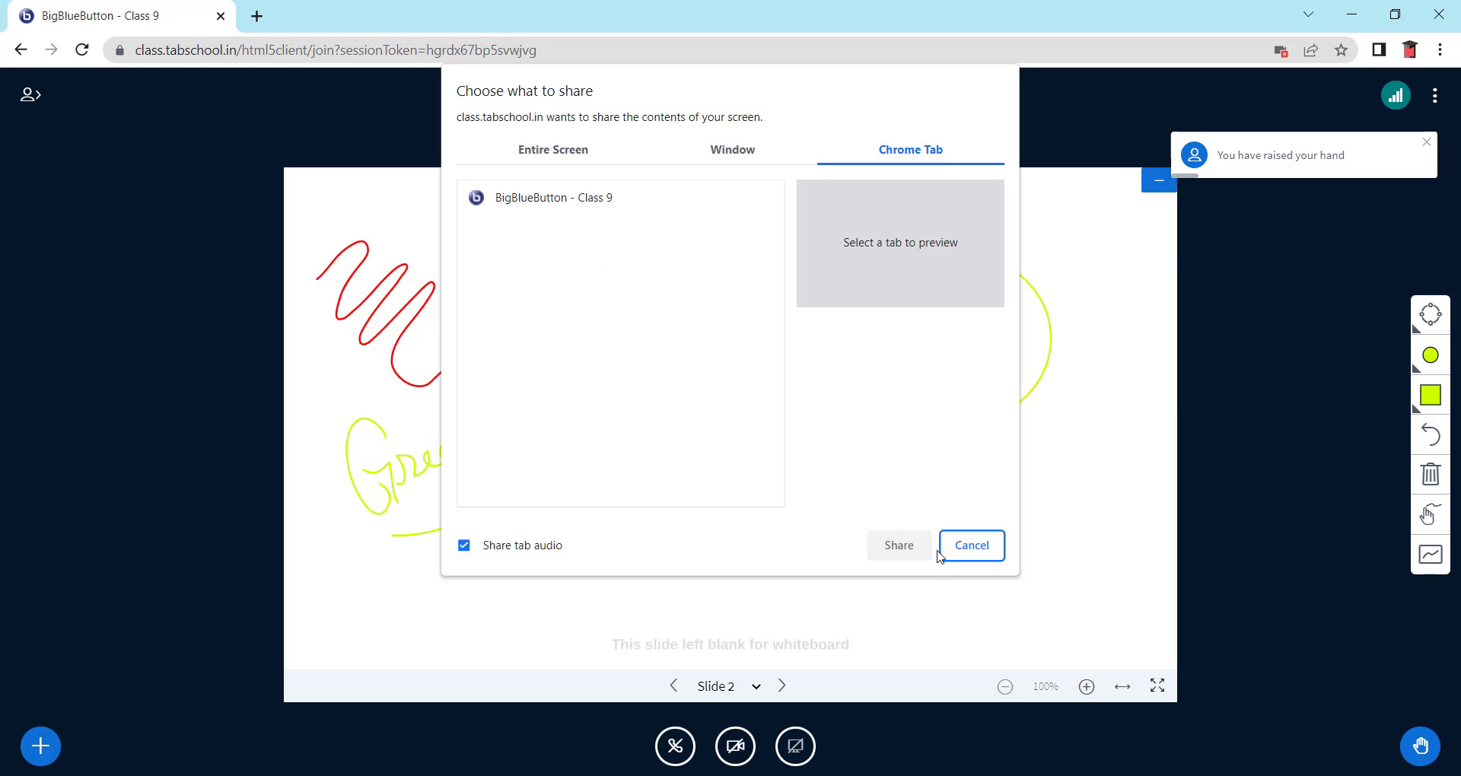
click(972, 547)
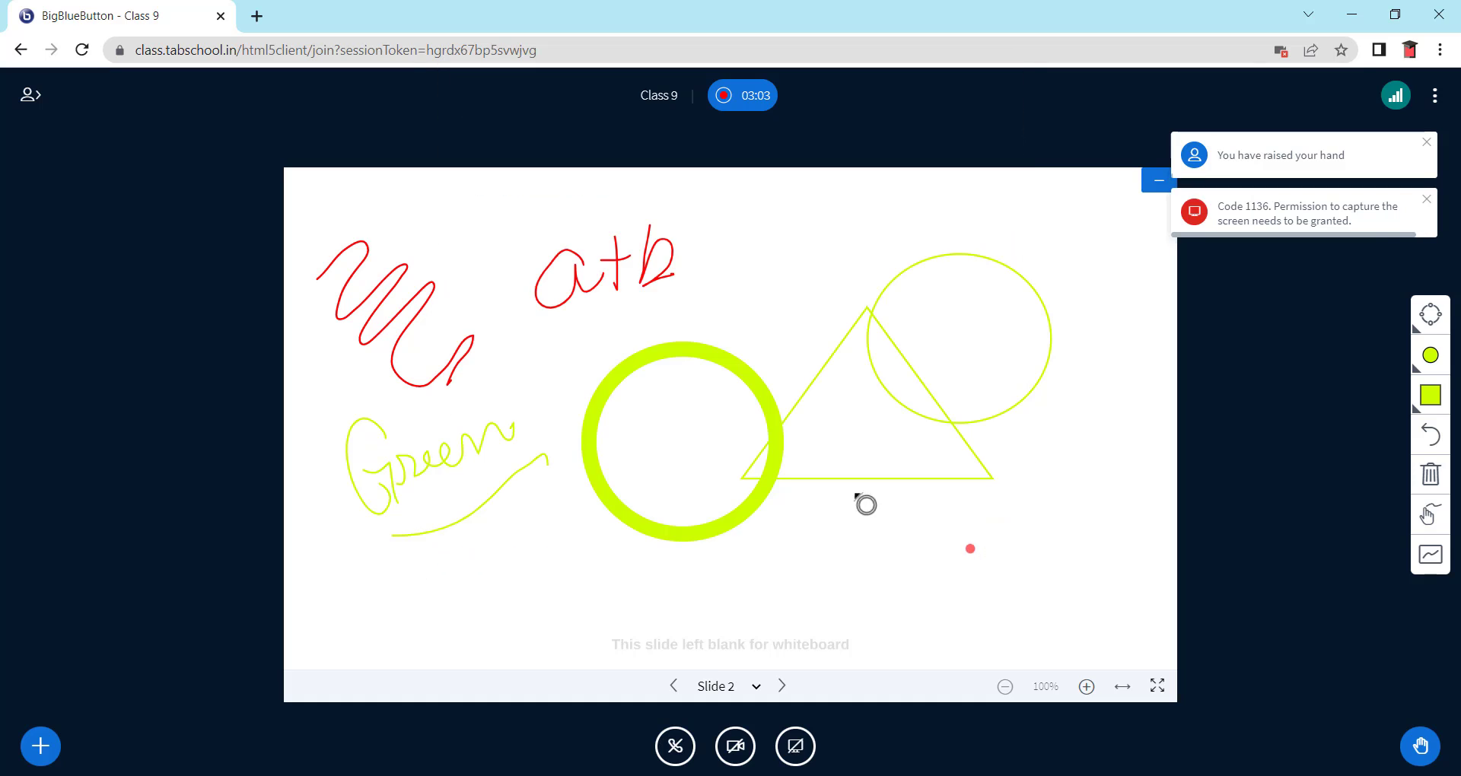
click(740, 751)
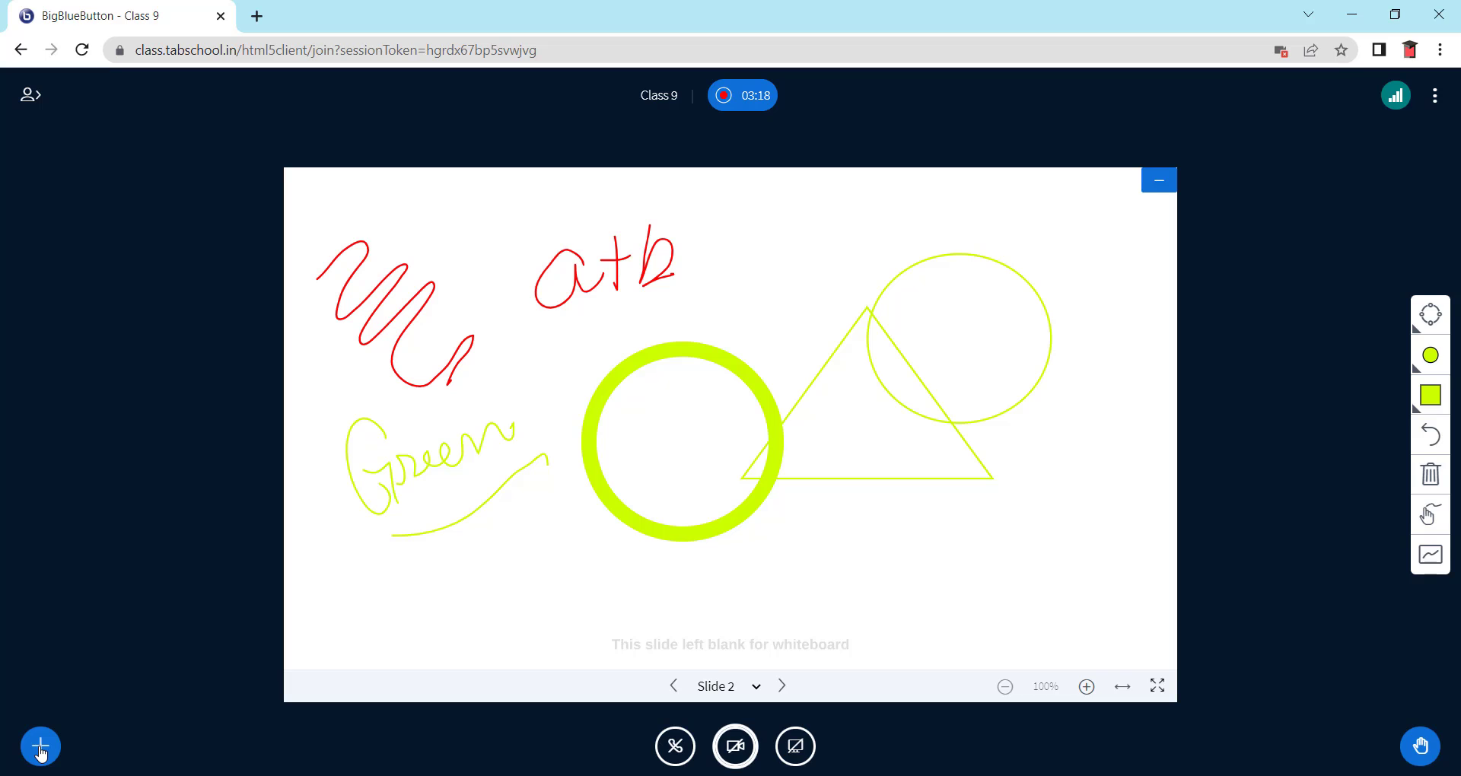
- Start a poll asking 'What is Capital of India' with A/B/C/D answers
click(40, 748)
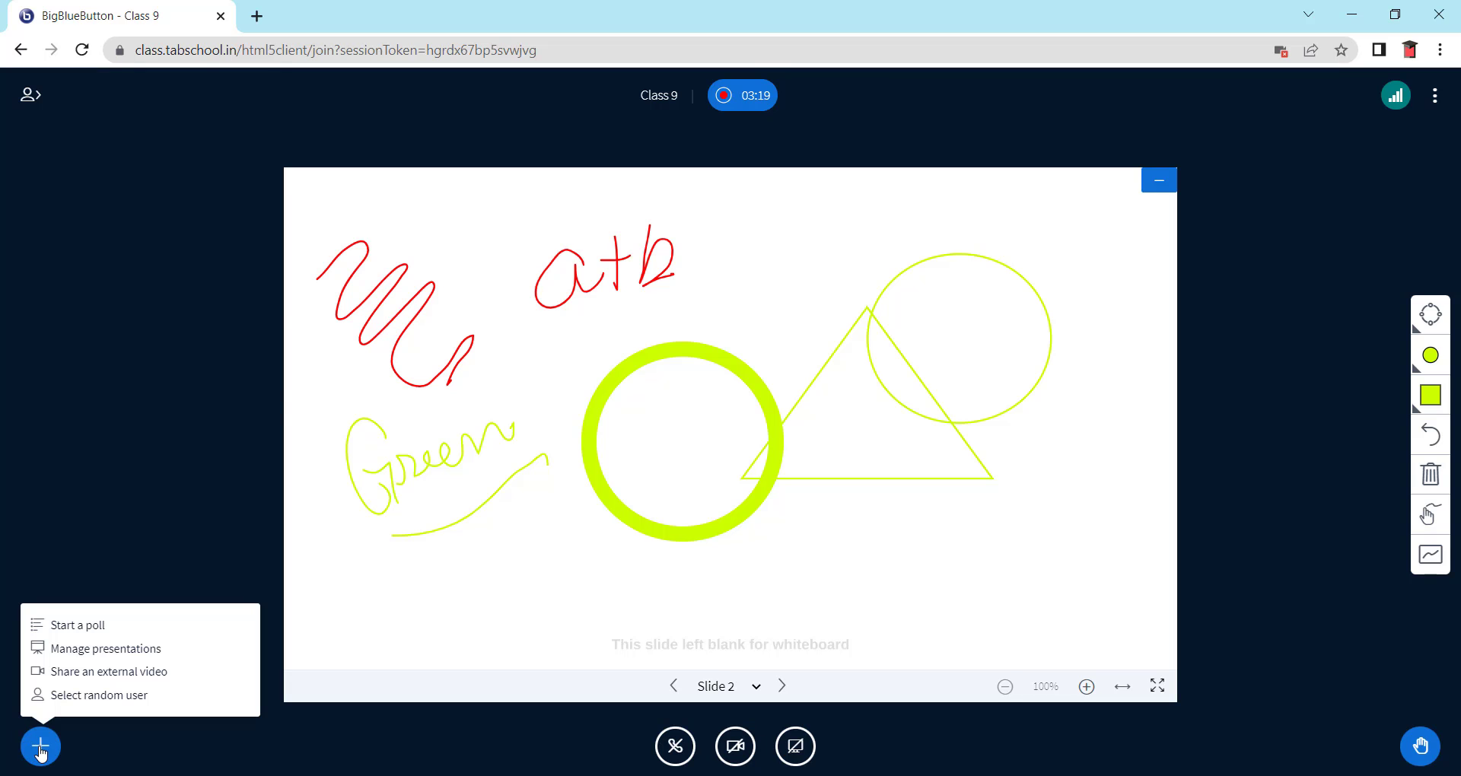
click(78, 626)
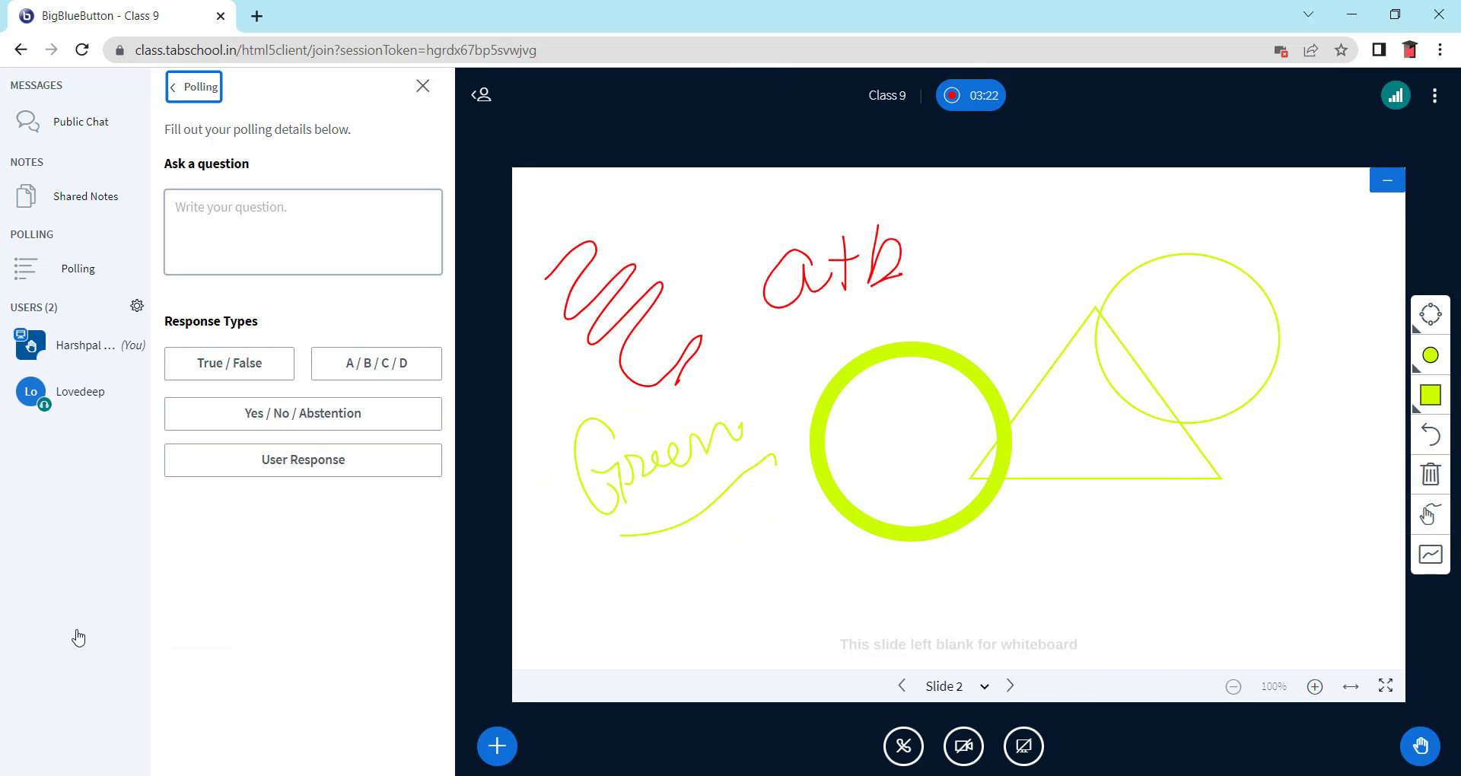
click(260, 230)
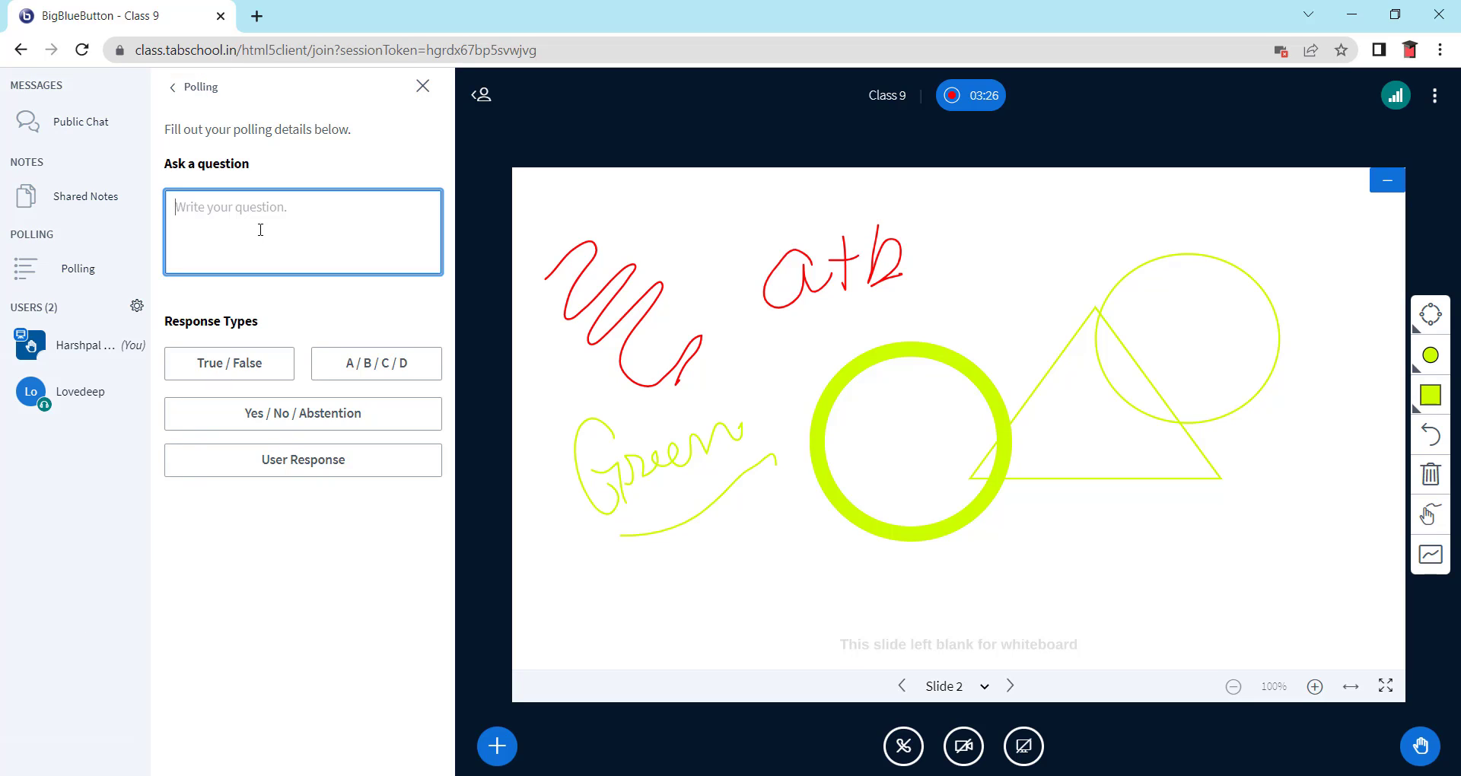
text(Wh)
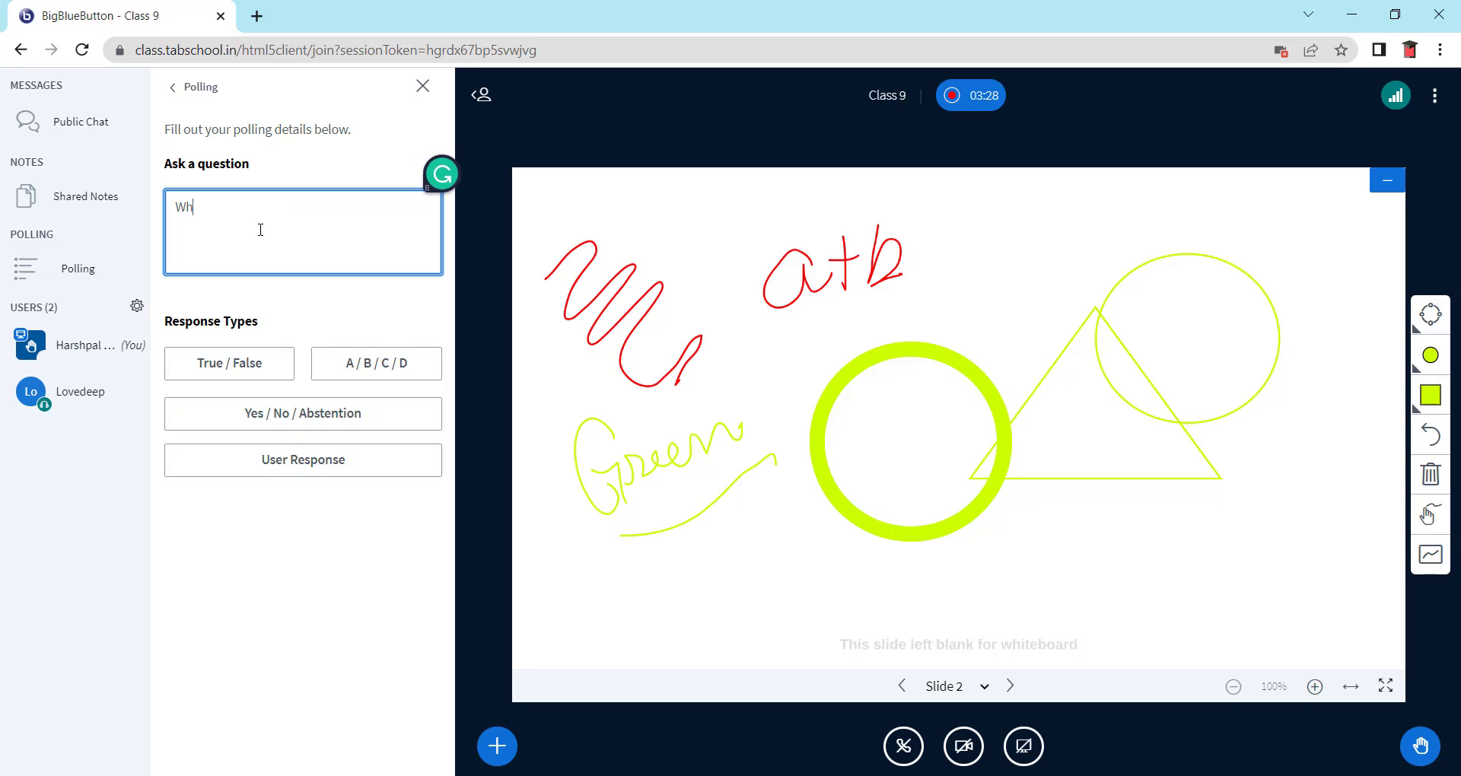
text(at is Cpital)
key(BackSpace)
key(BackSpace)
key(BackSpace)
key(BackSpace)
key(BackSpace)
key(BackSpace)
text(apital of India)
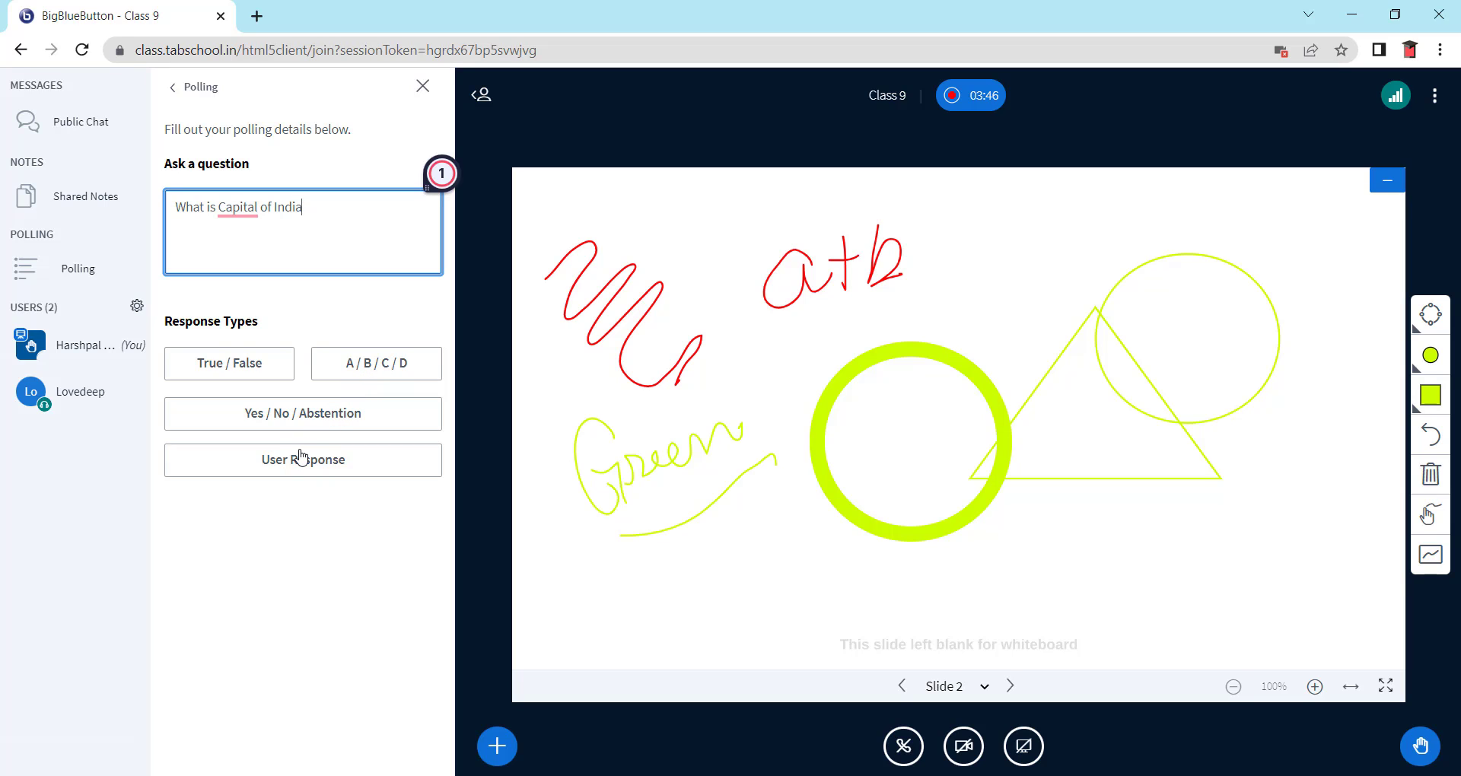
click(369, 370)
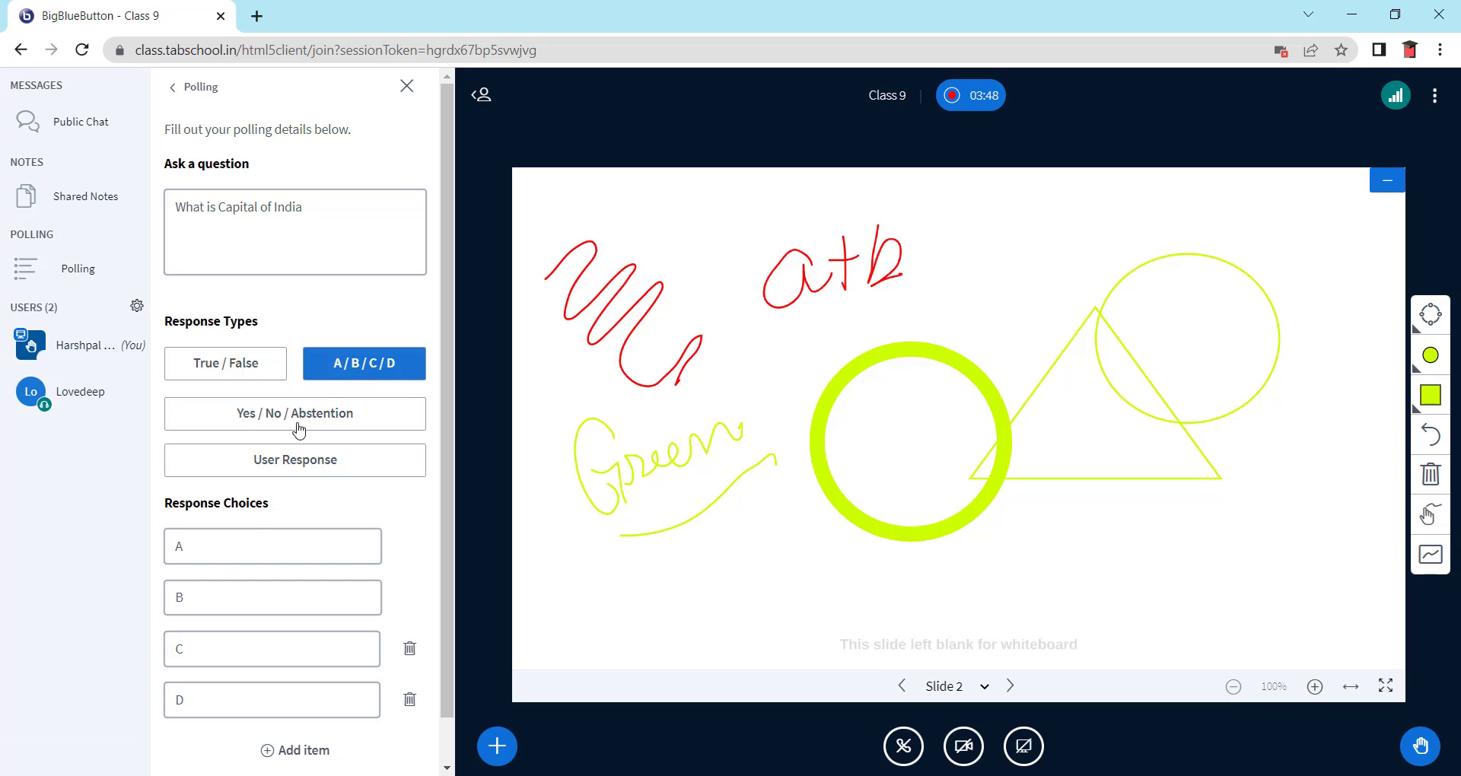
- Set the poll choices to Bangalore, Mumbai, Kolkata and New Delhi and launch the poll
double_click(230, 548)
text(B)
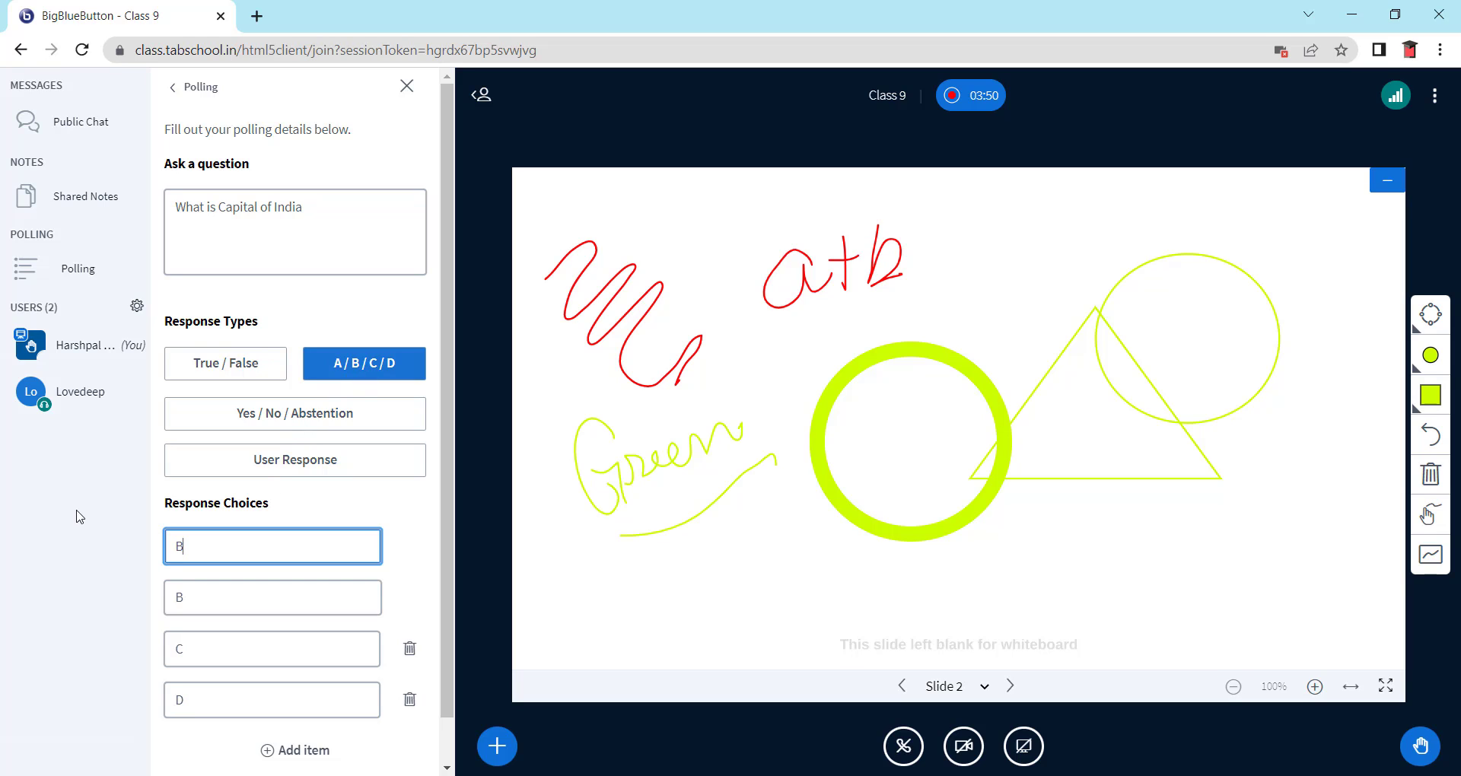
text(angalore)
double_click(225, 587)
text(Mu)
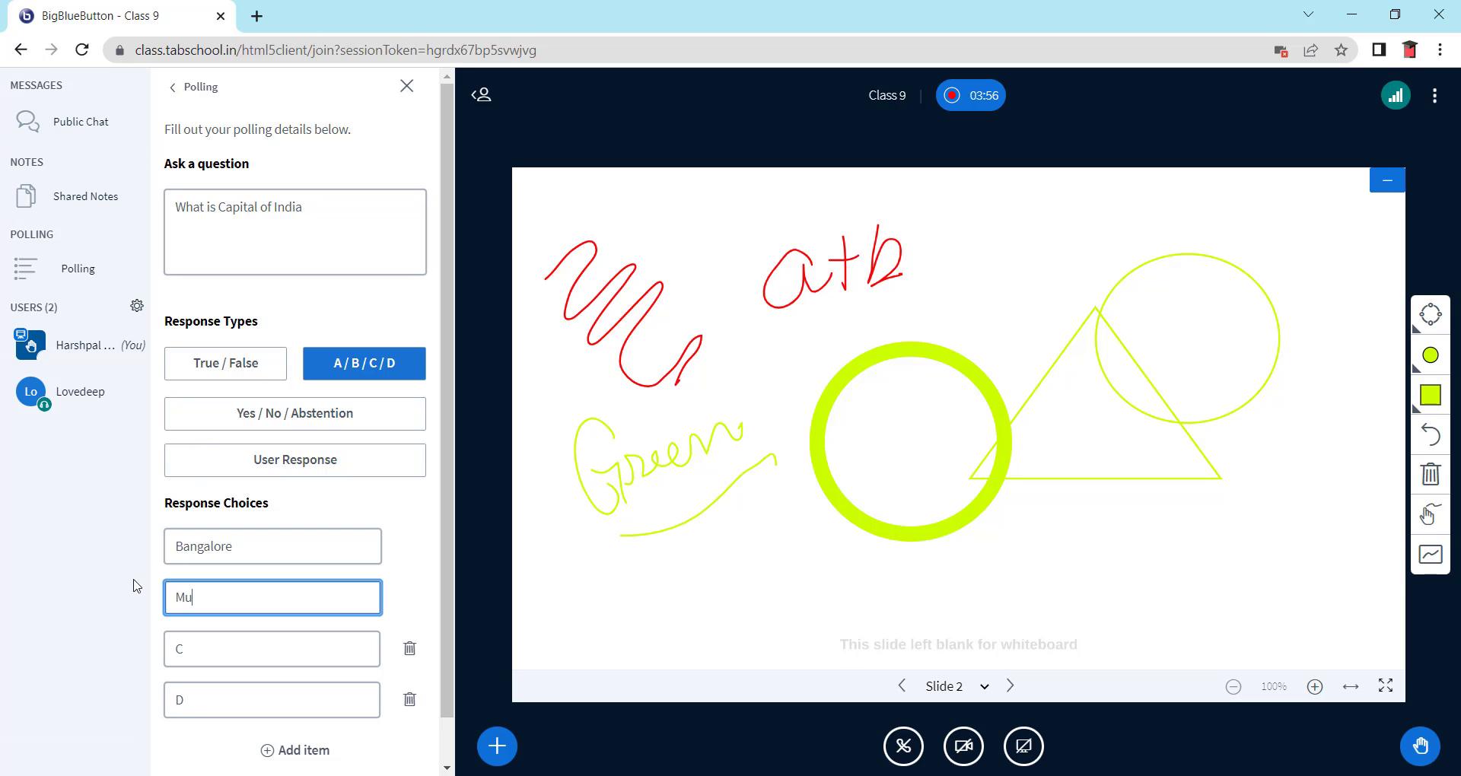
text(mbai)
double_click(235, 652)
text(Kolkata)
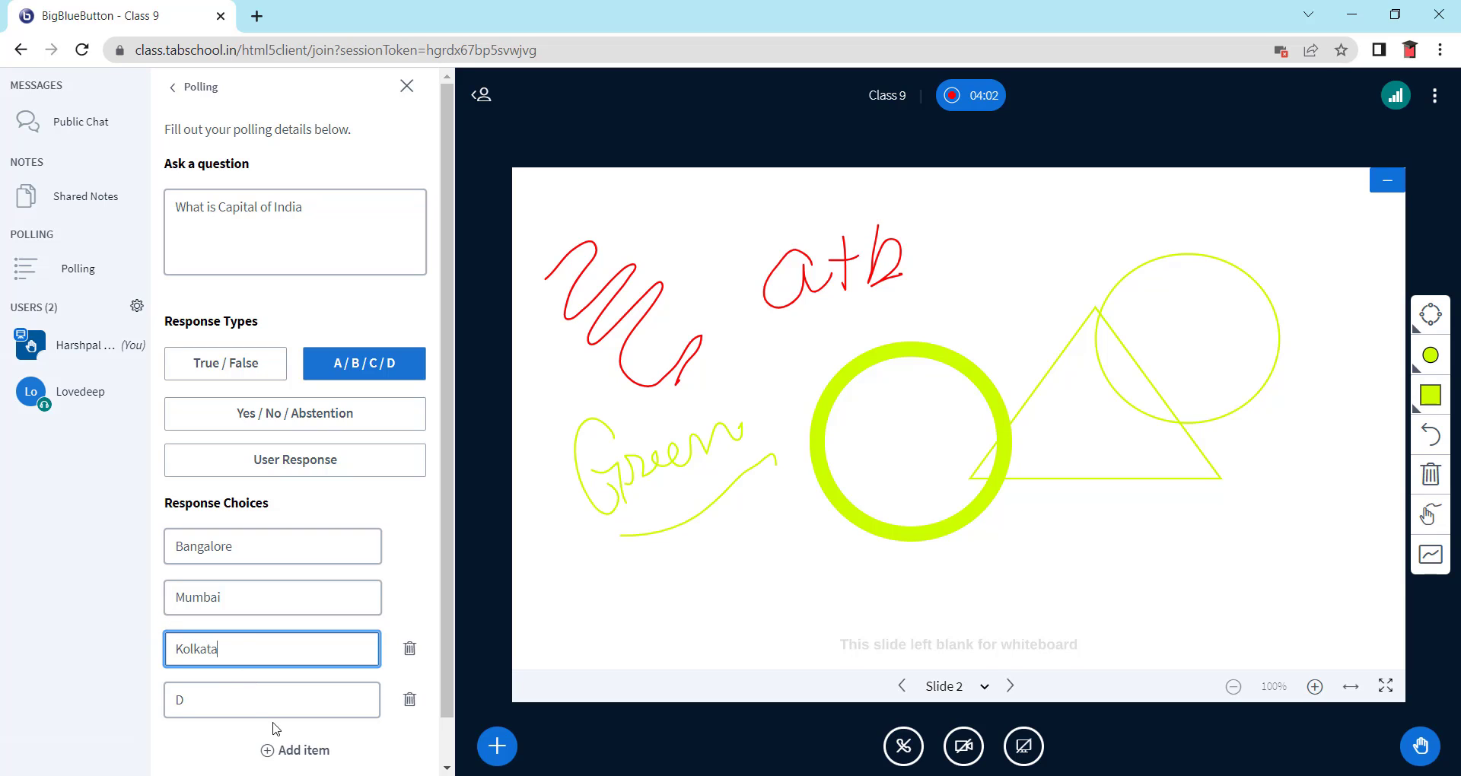
drag(242, 704, 4, 734)
text(New)
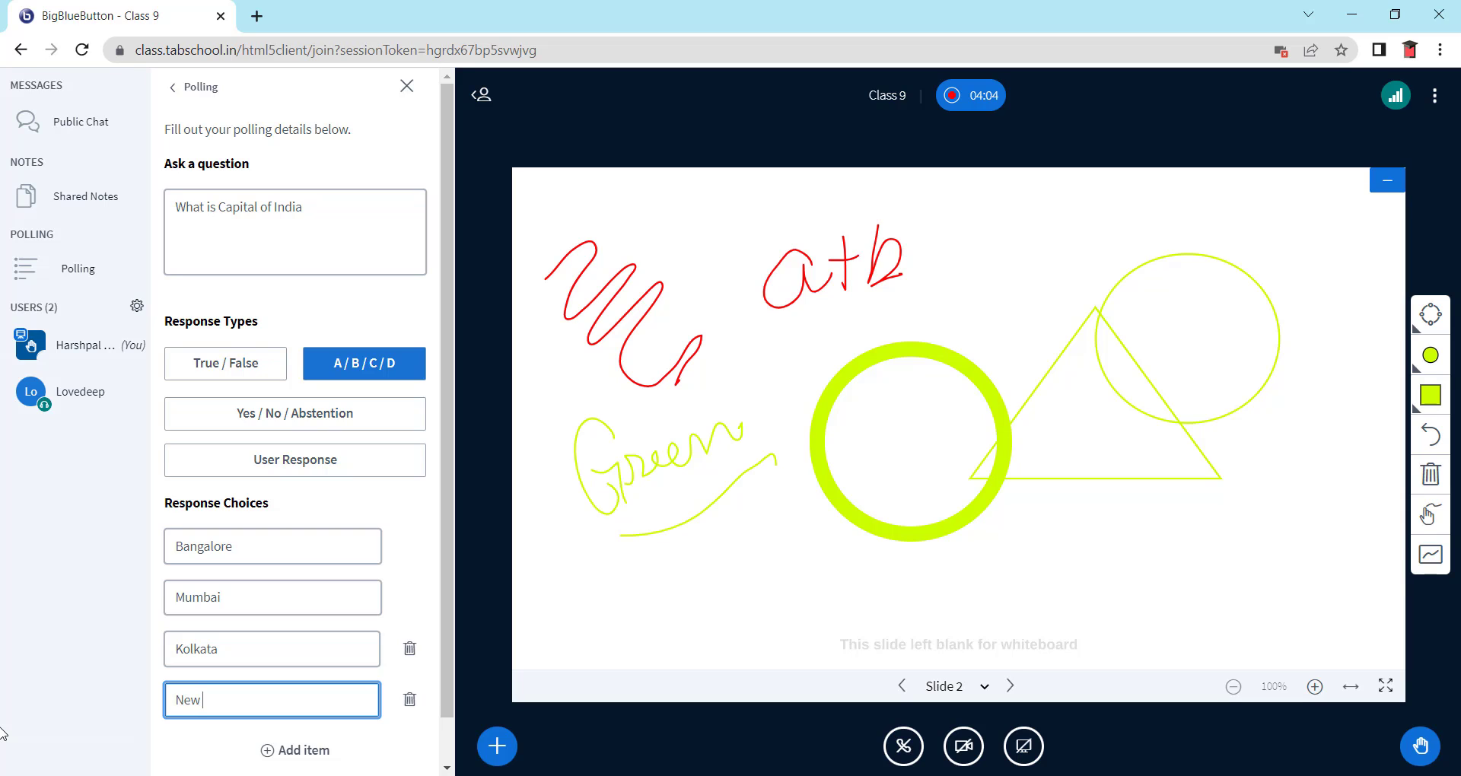
text( Delhi)
scroll(314, 567, down, 1)
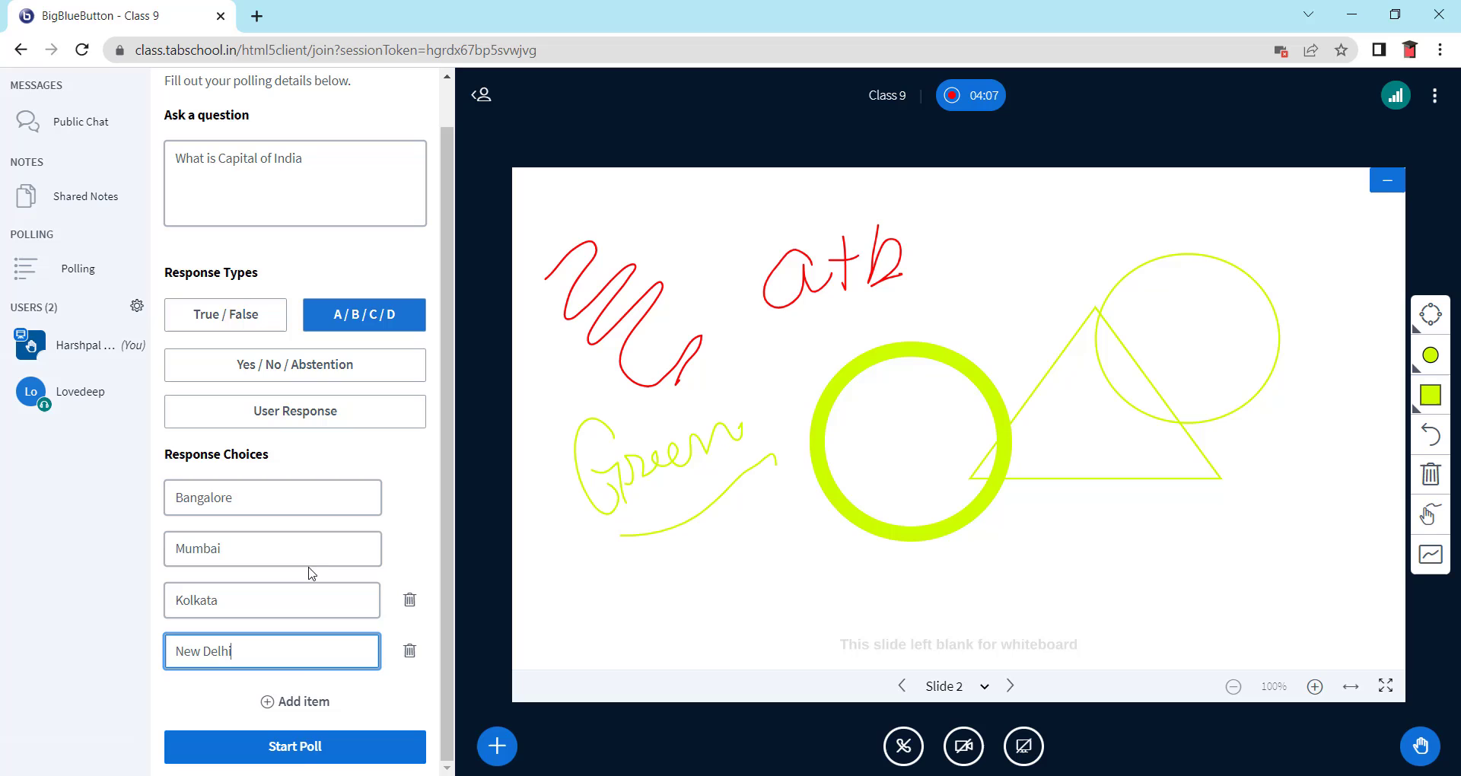
click(297, 747)
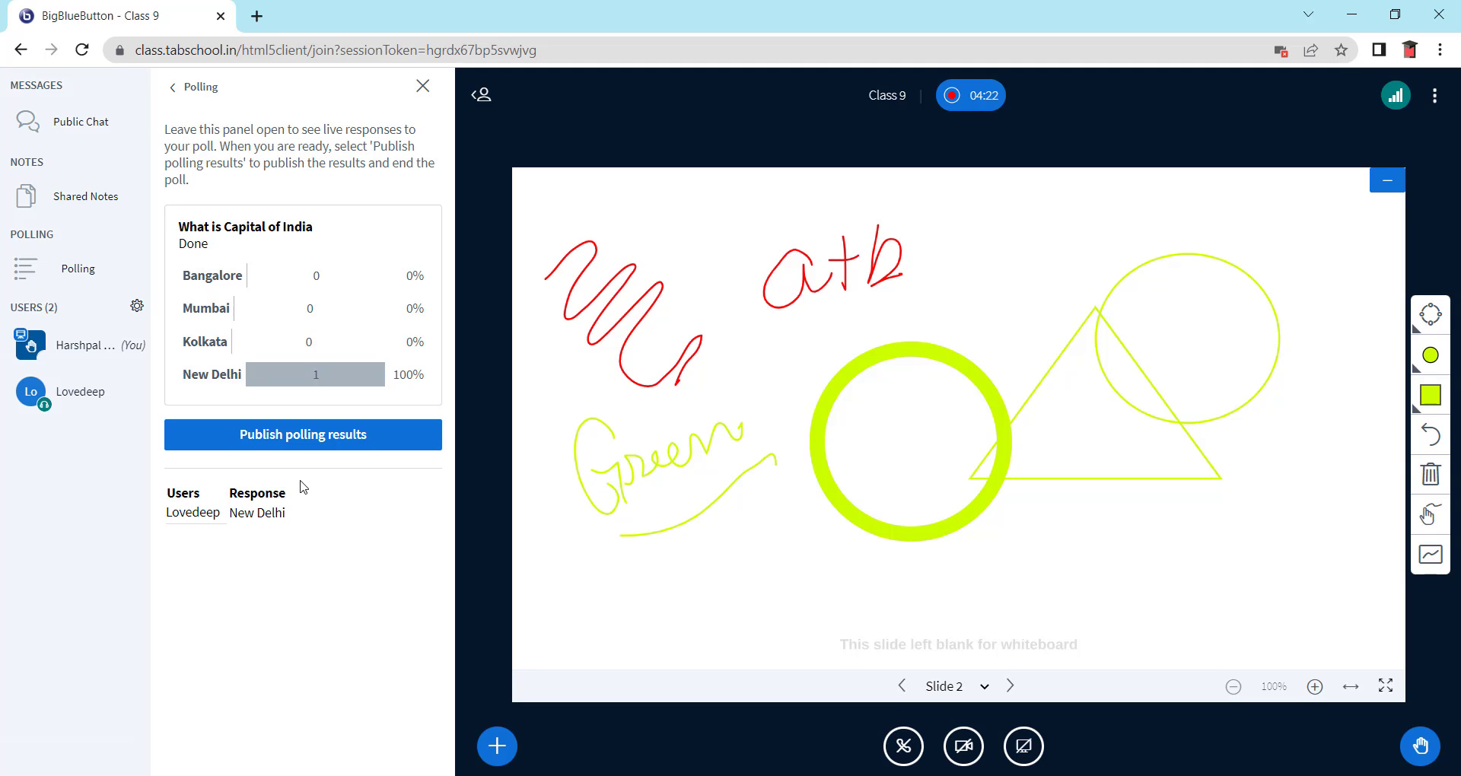
- Publish the poll results (New Delhi 100%) onto Slide 2 and collapse the side panels
click(293, 437)
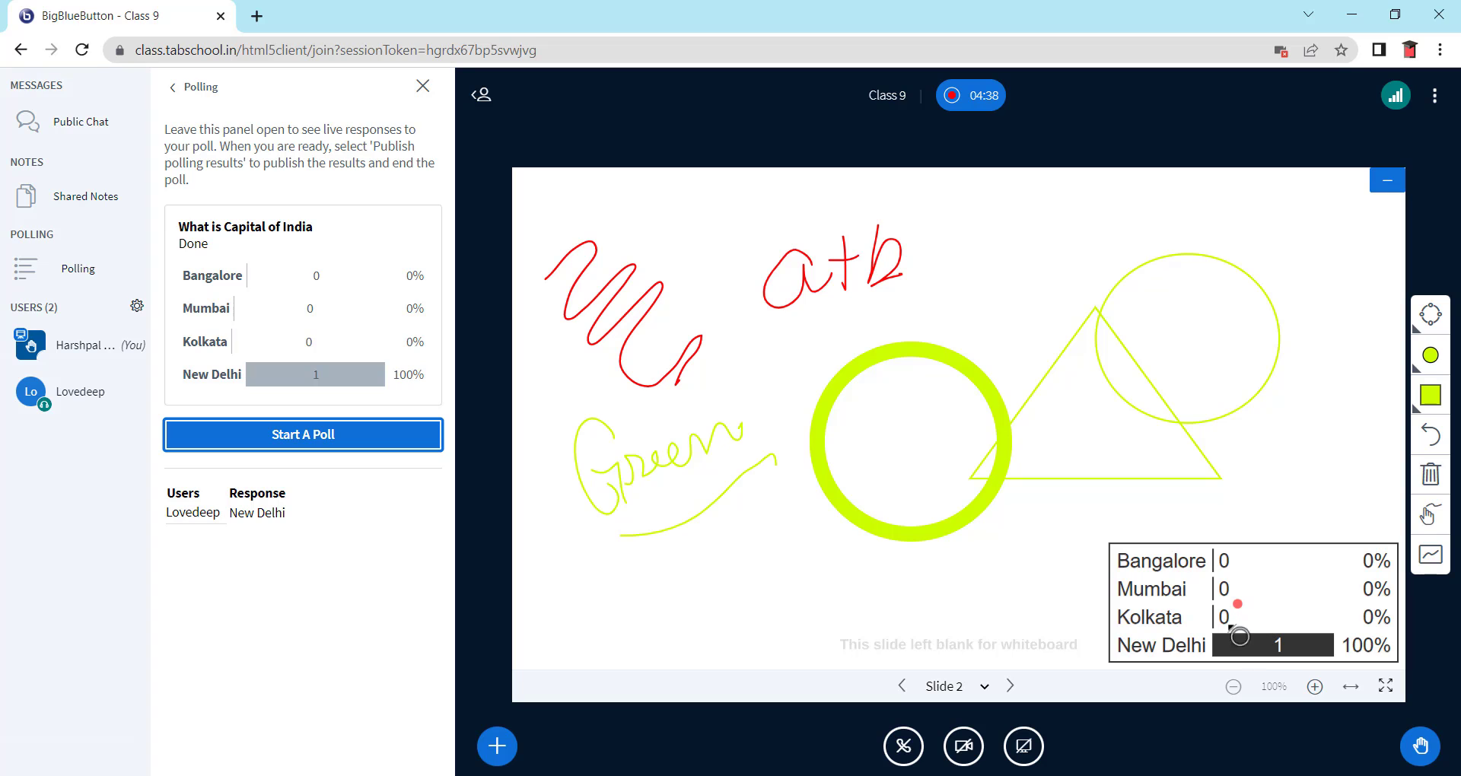
click(481, 94)
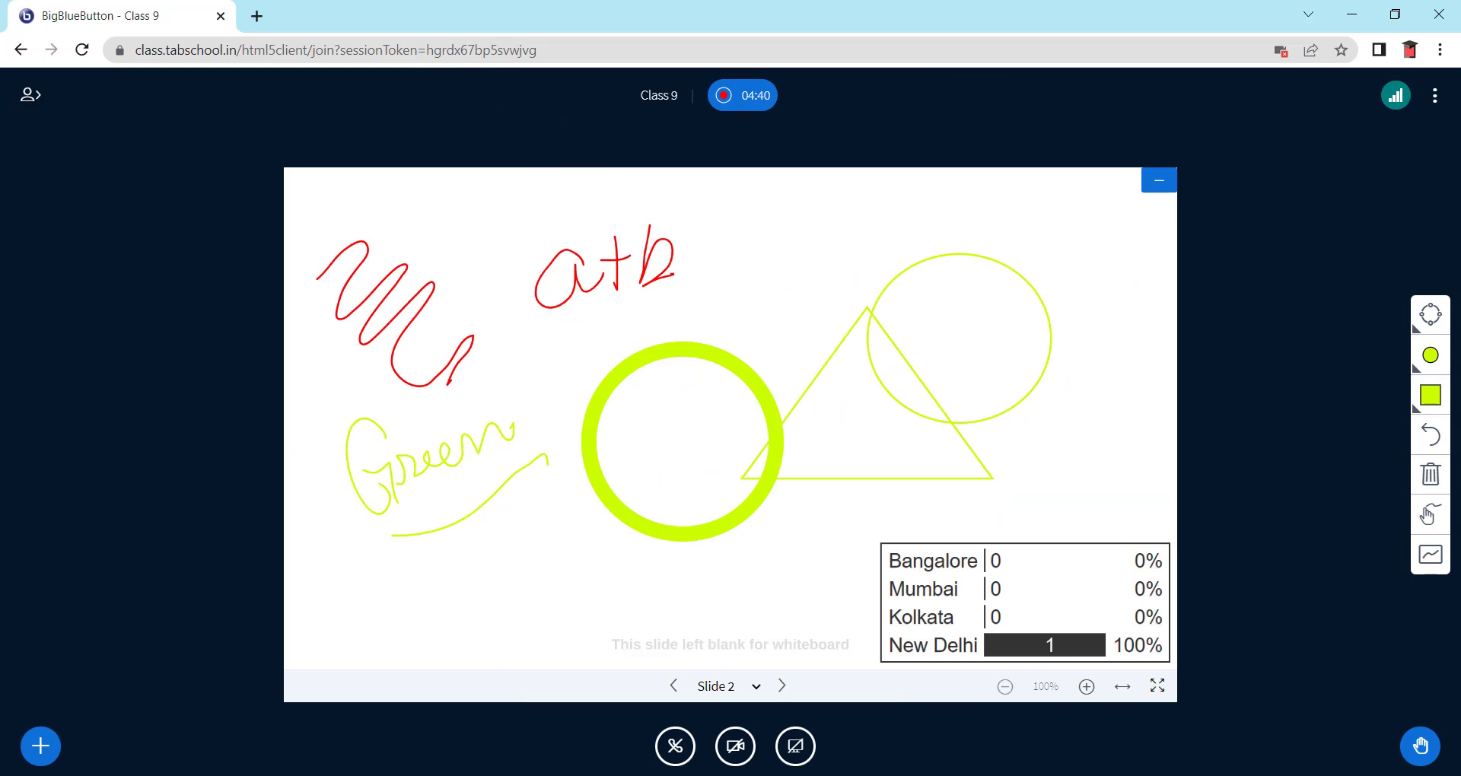
- Select iesc102.pdf from Desktop > Class > iesc1dd(1) as the new presentation file
click(40, 746)
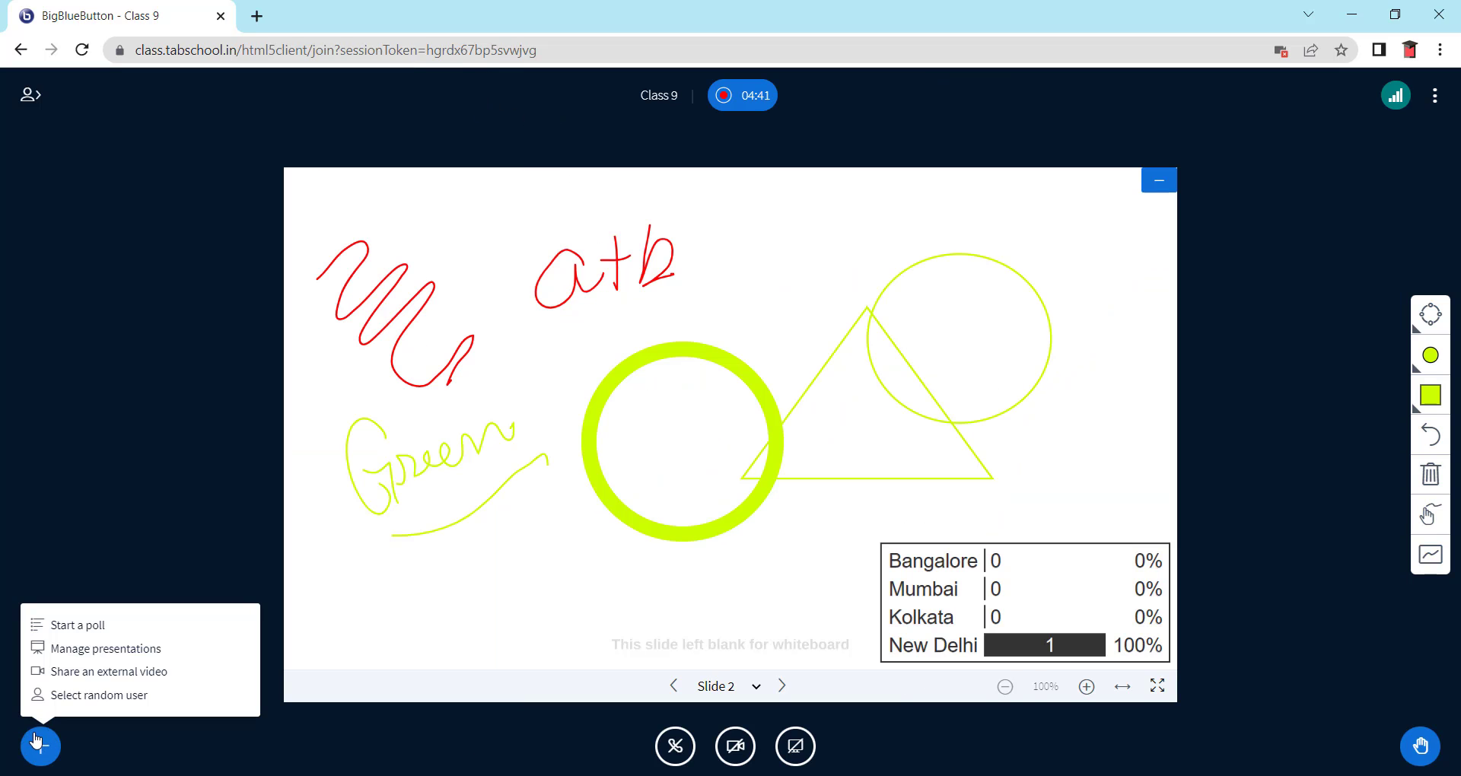
click(72, 649)
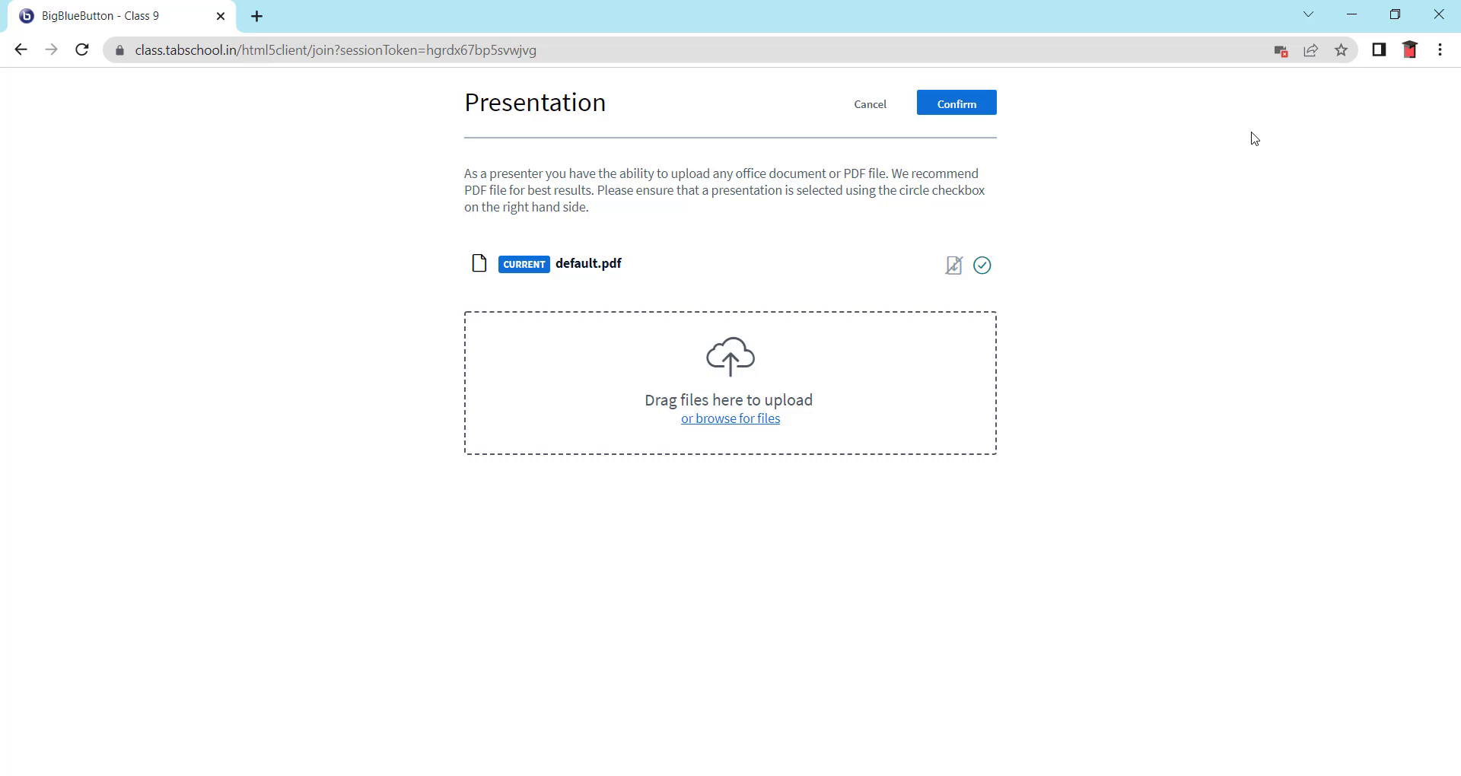
click(728, 424)
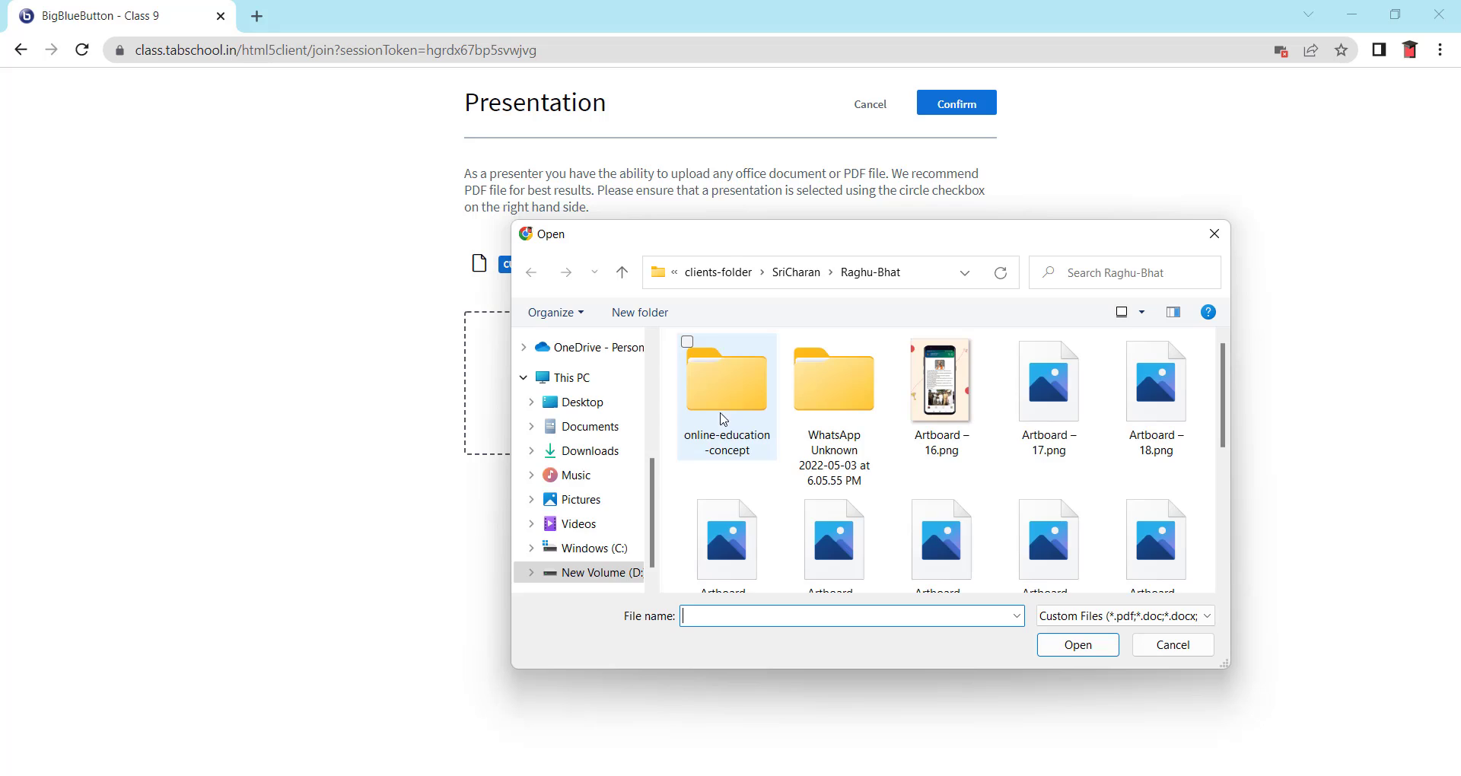
scroll(661, 477, up, 5)
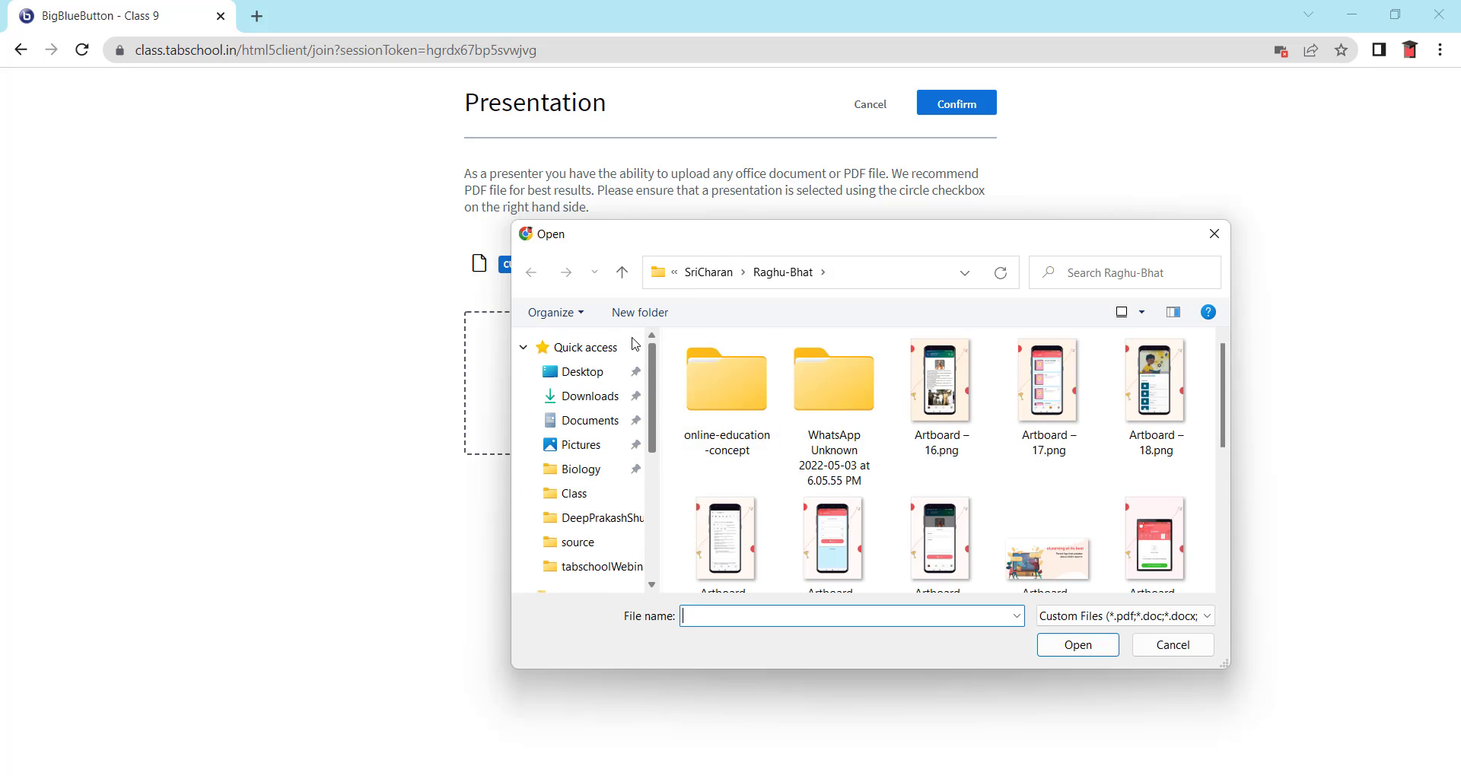
click(586, 379)
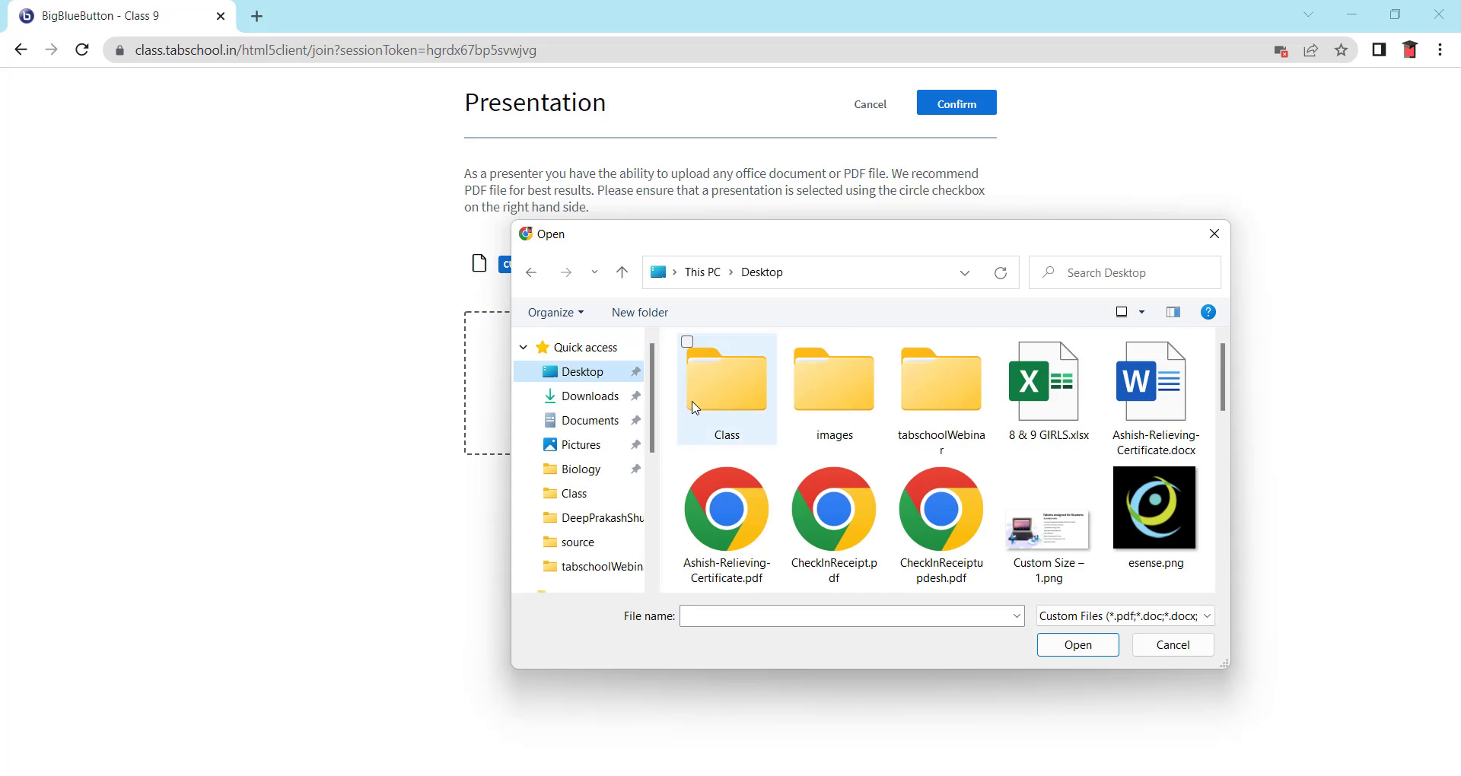
double_click(699, 409)
double_click(719, 372)
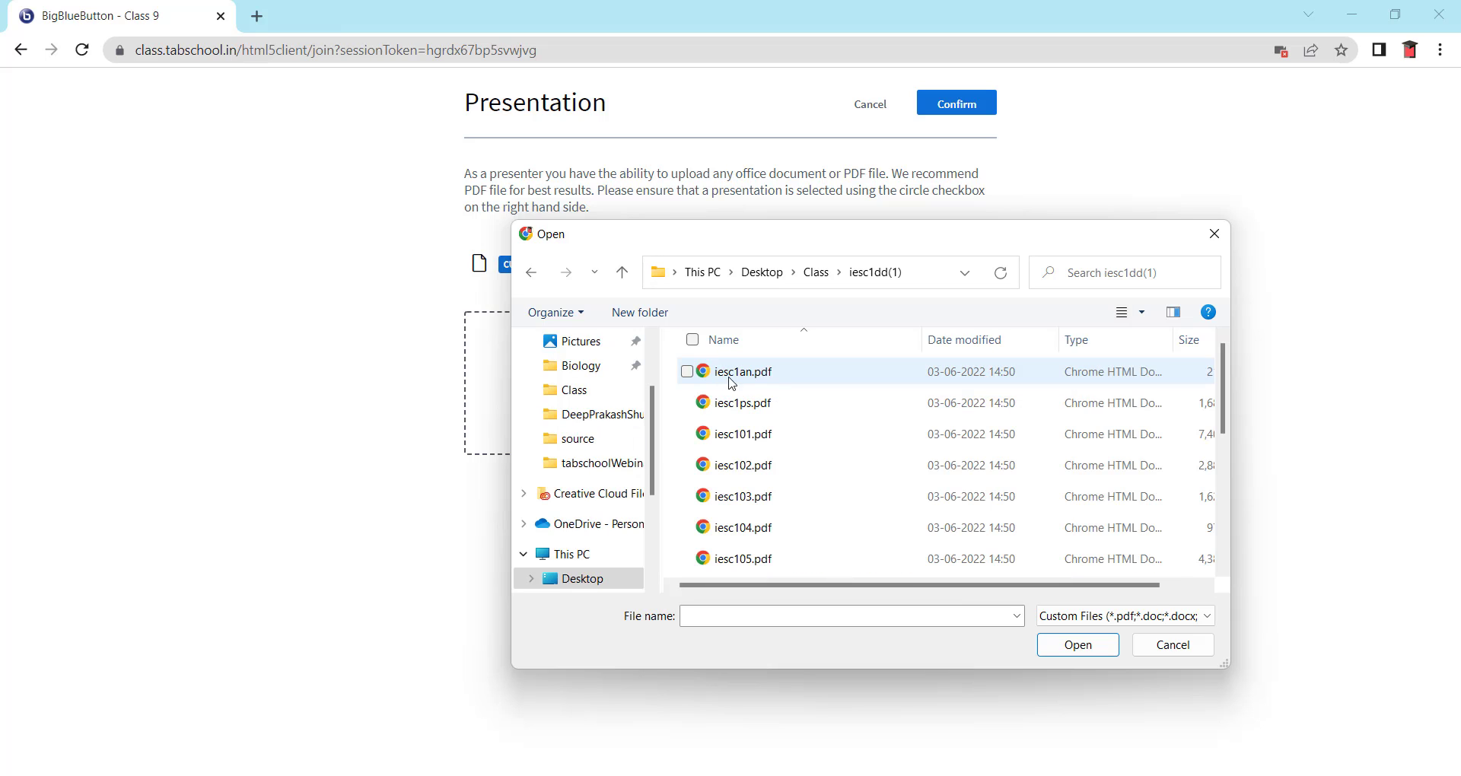
click(761, 470)
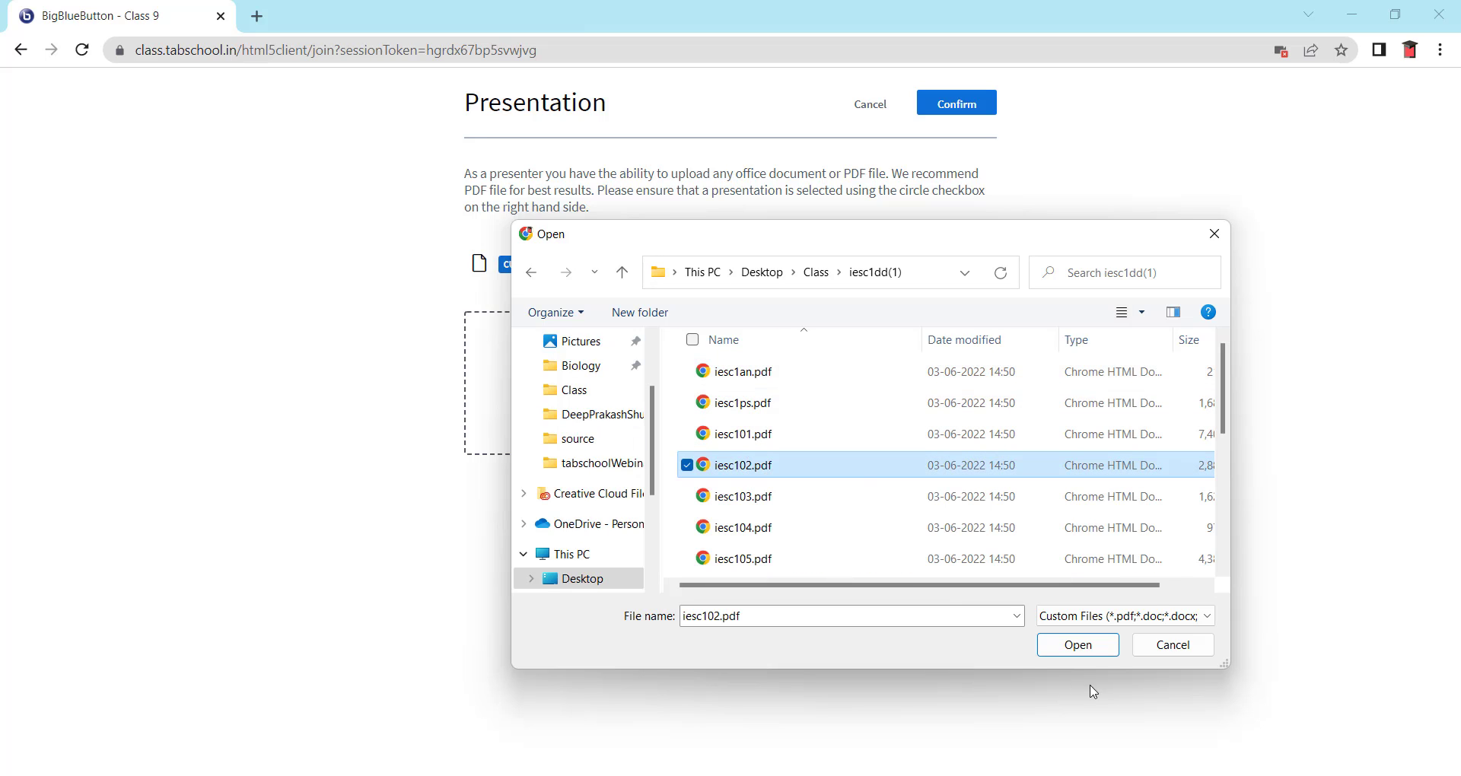
click(1114, 649)
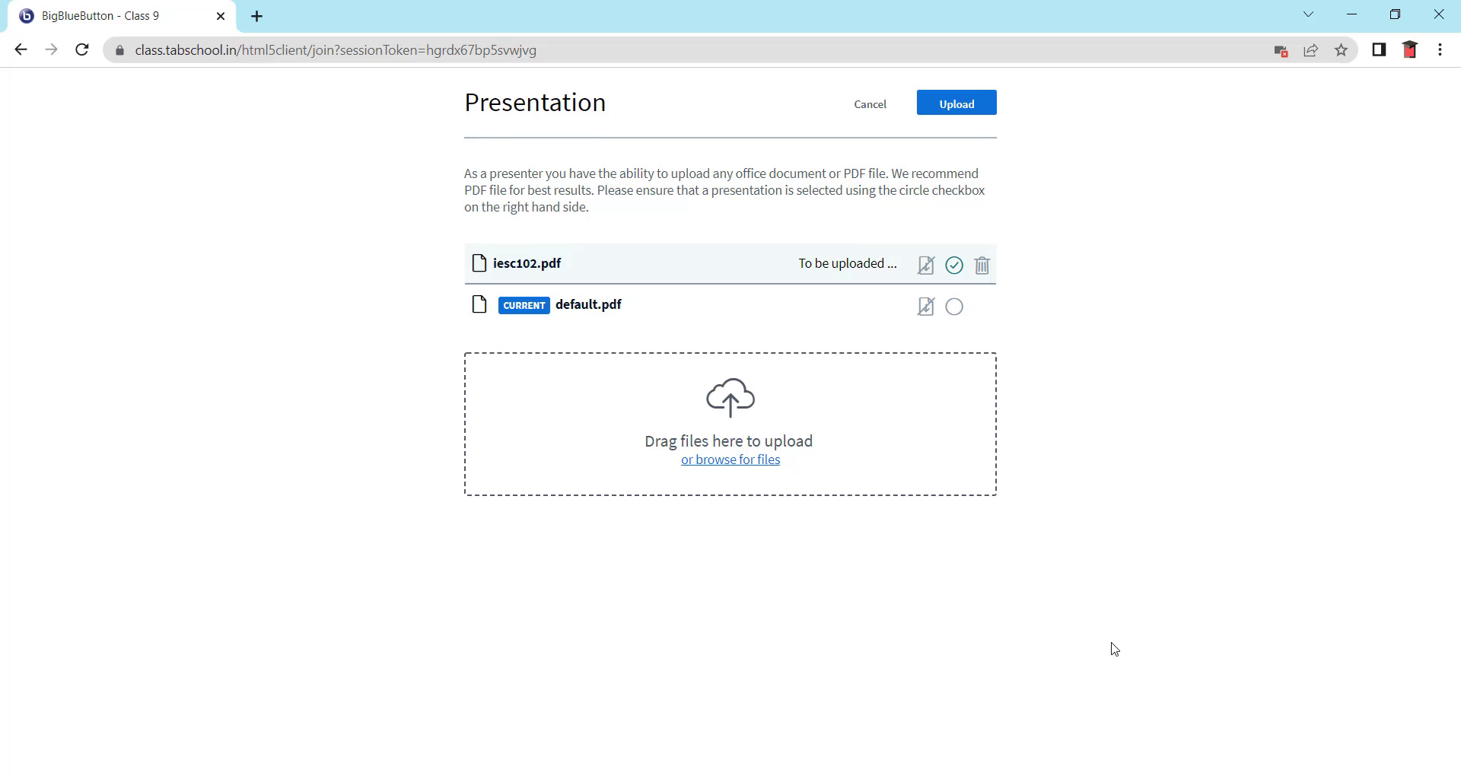
- Upload iesc102.pdf so Chapter 2 'Is Matter Around Us Pure?' becomes the current presentation
click(957, 105)
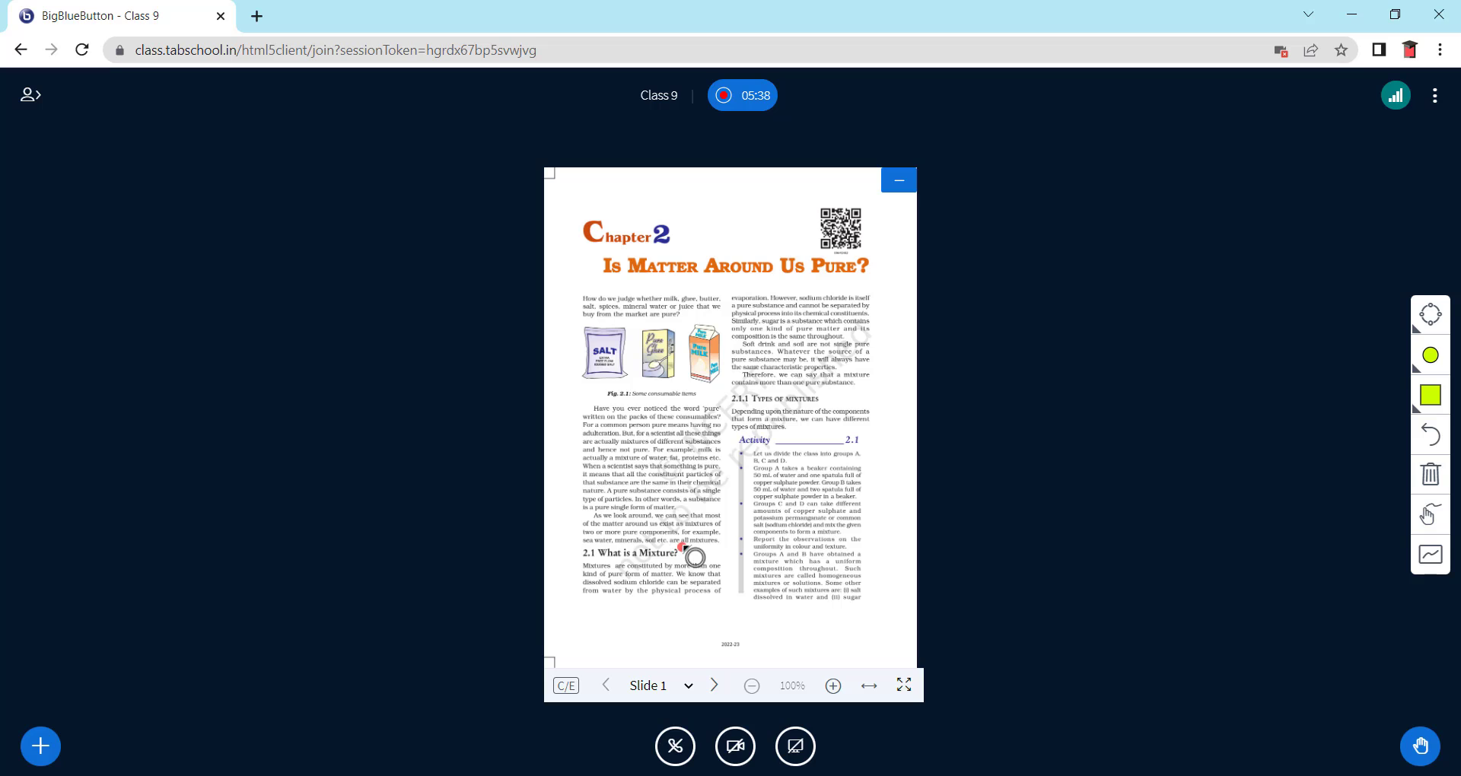
- Set the annotation pen to a slightly thinner stroke in red
click(1425, 364)
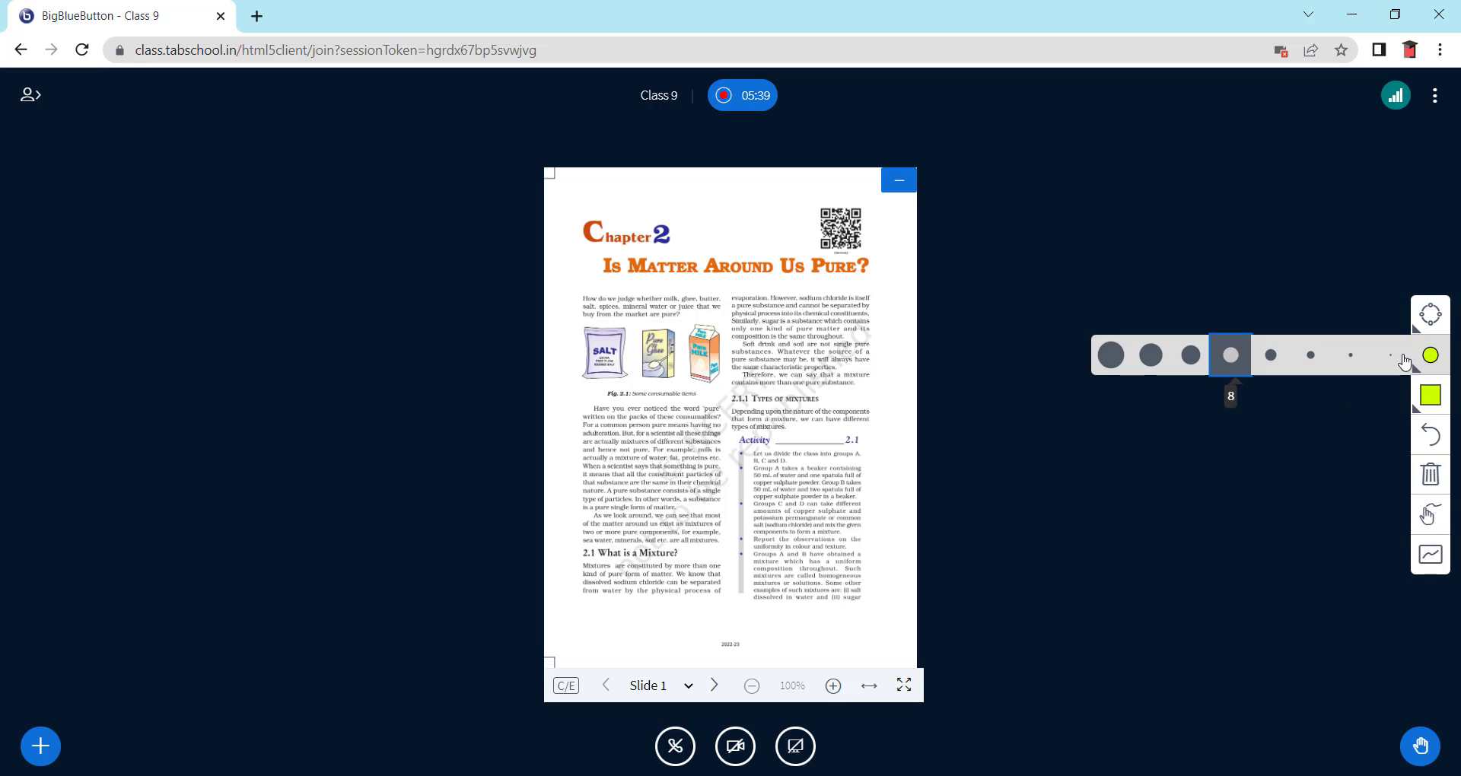
click(1267, 359)
click(1430, 395)
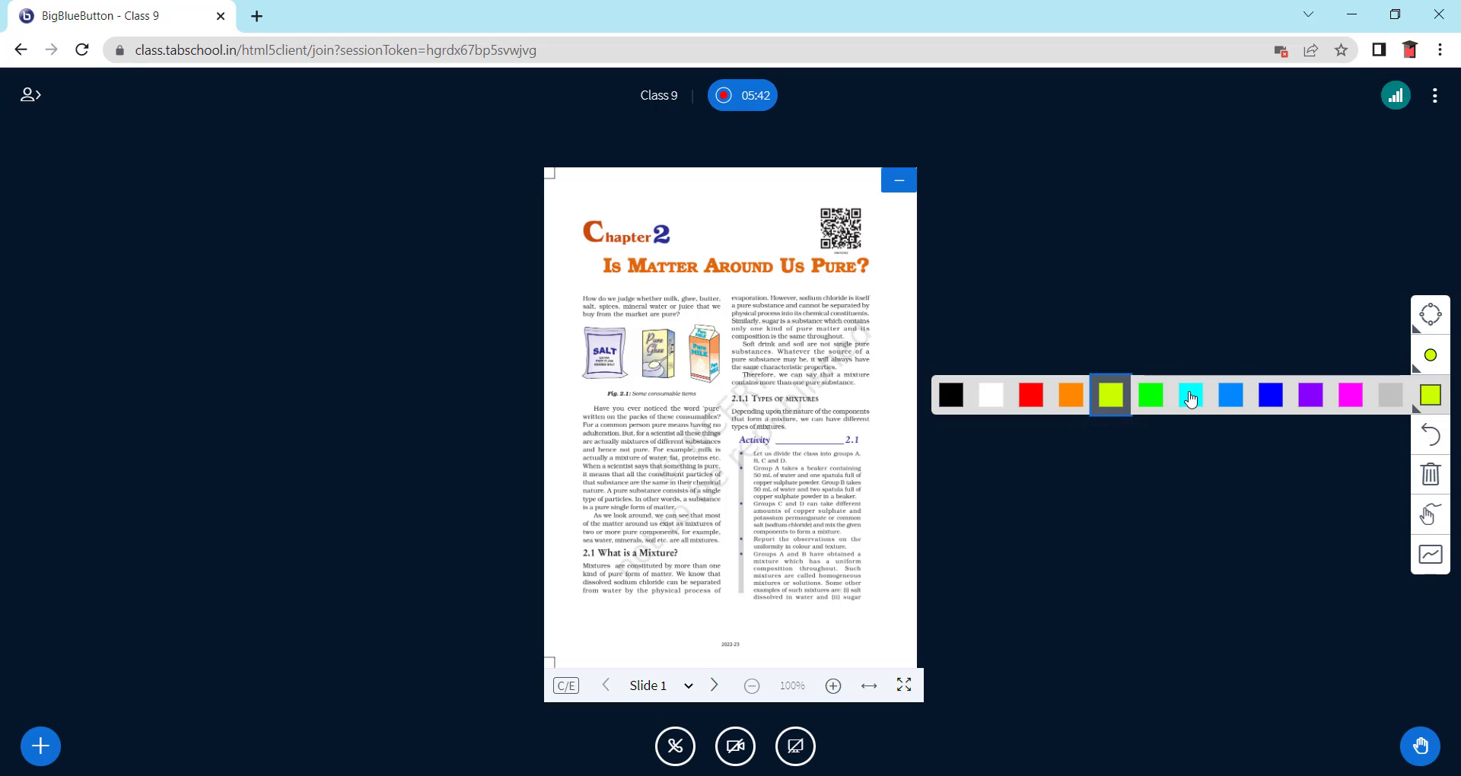
click(1032, 395)
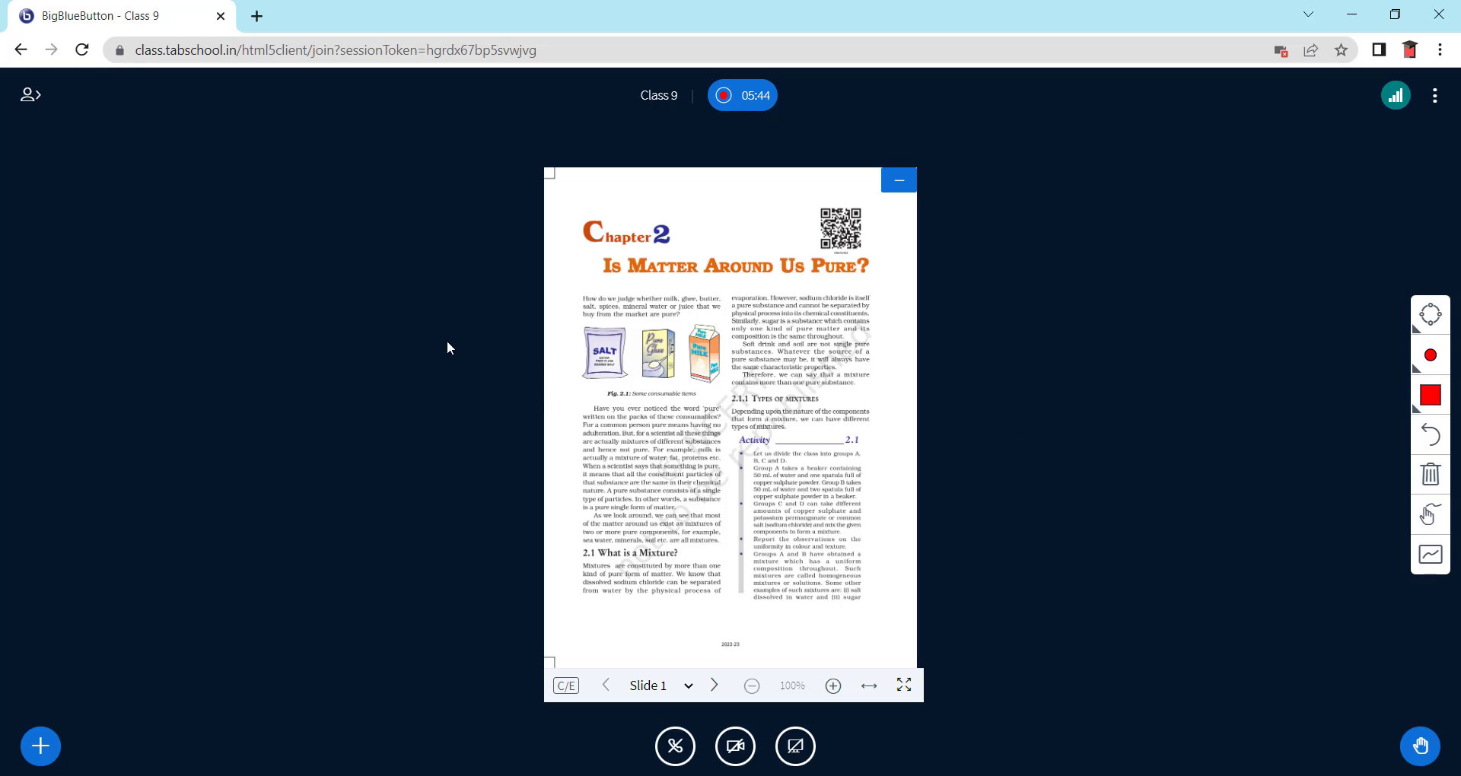
- Go to slide 2 of iesc102.pdf and zoom it to 250%
click(687, 691)
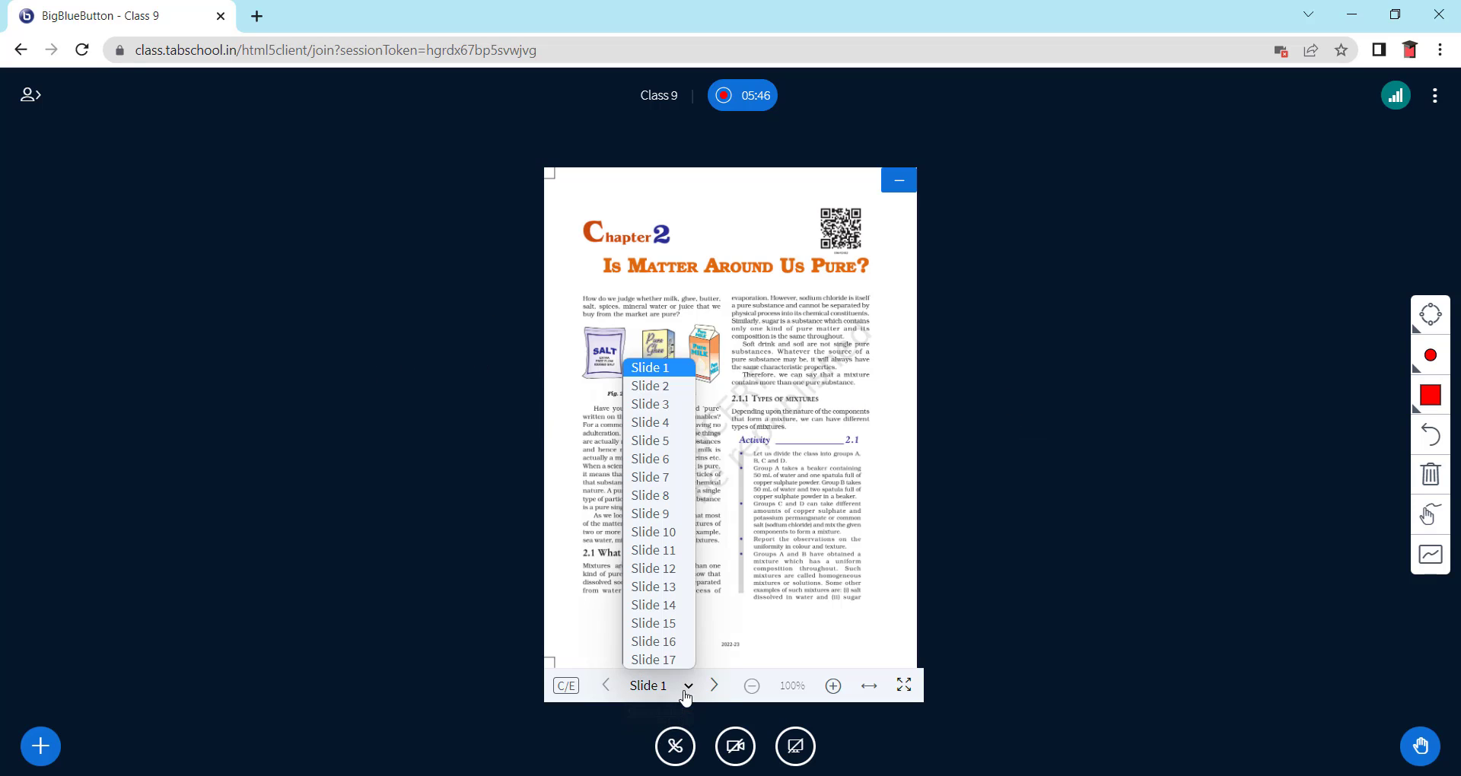
click(660, 587)
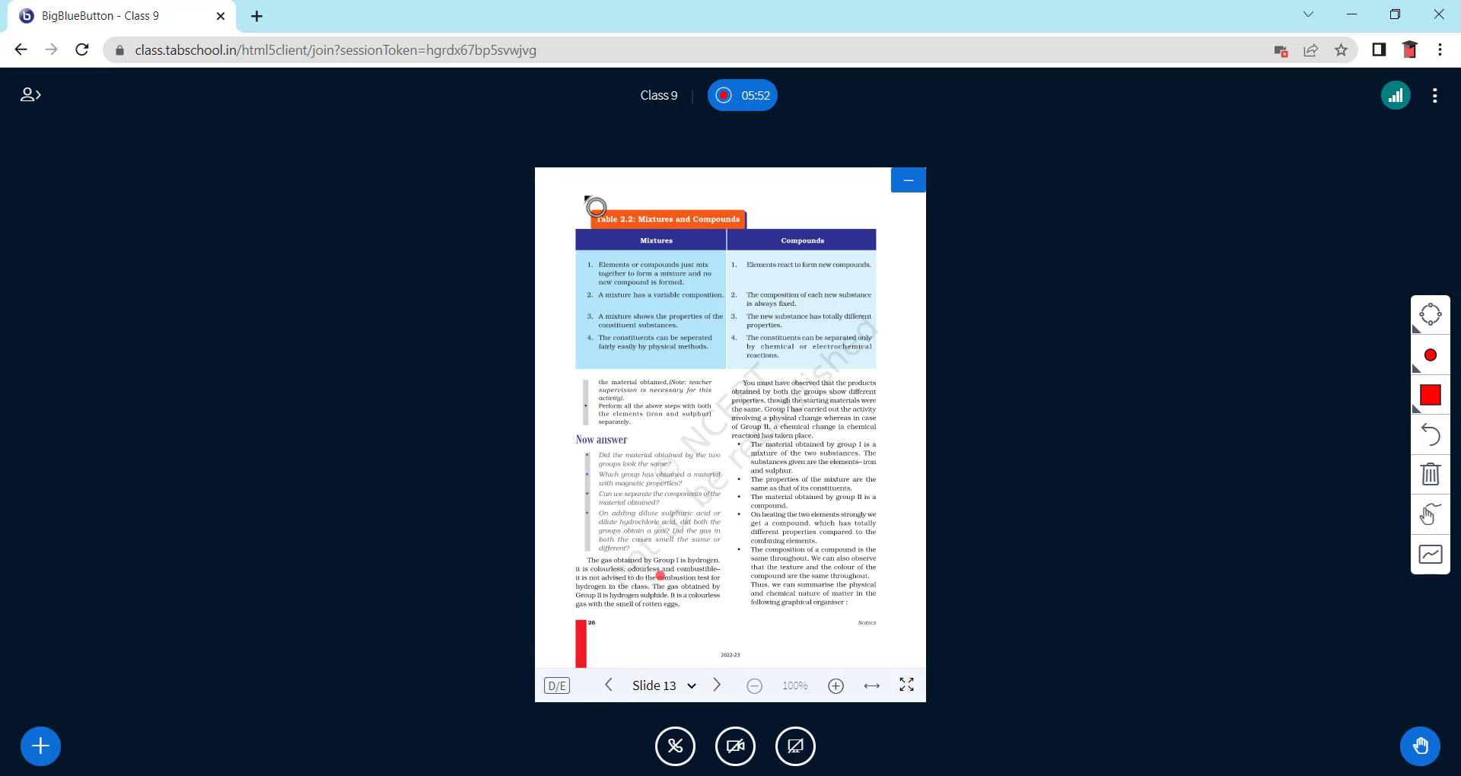
click(692, 686)
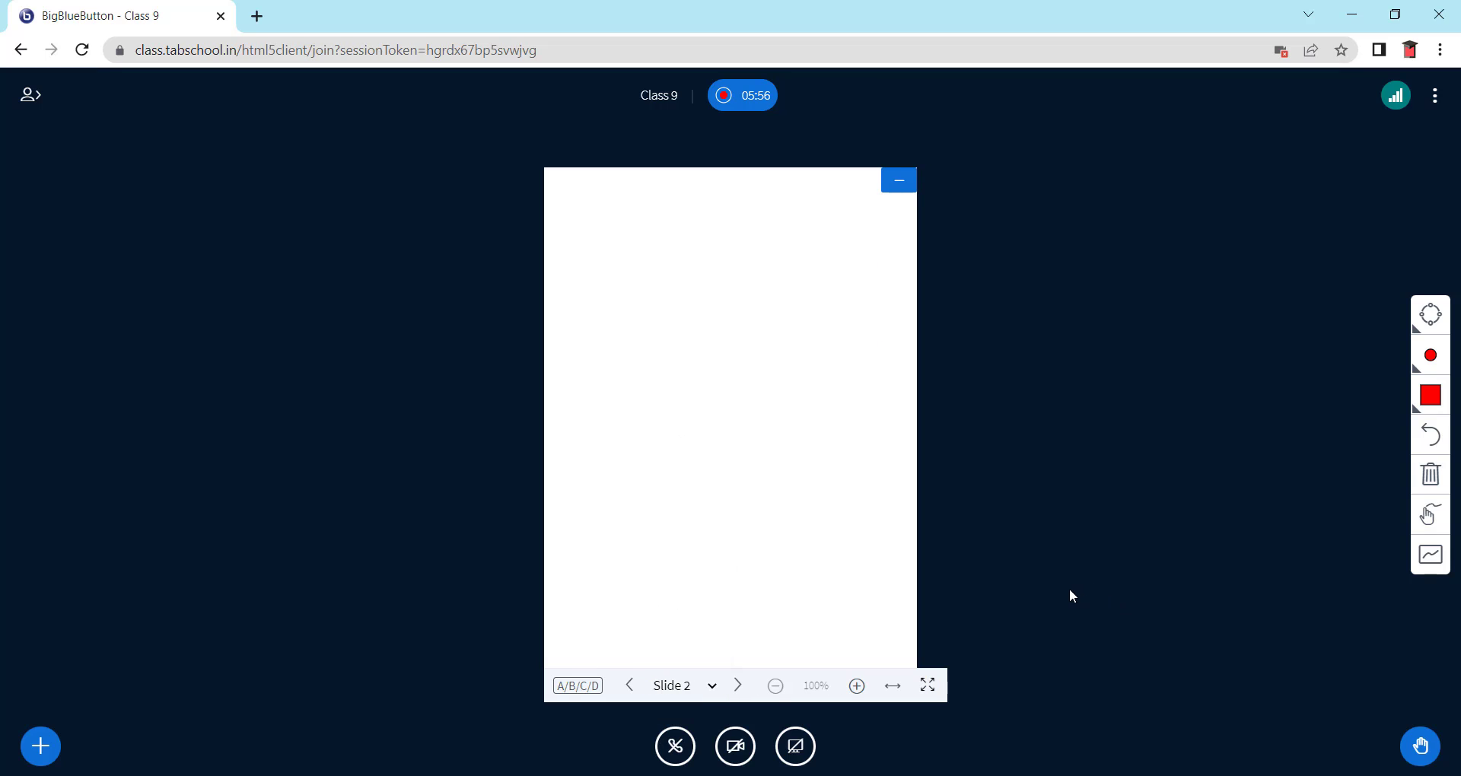
click(857, 686)
click(857, 686)
click(856, 685)
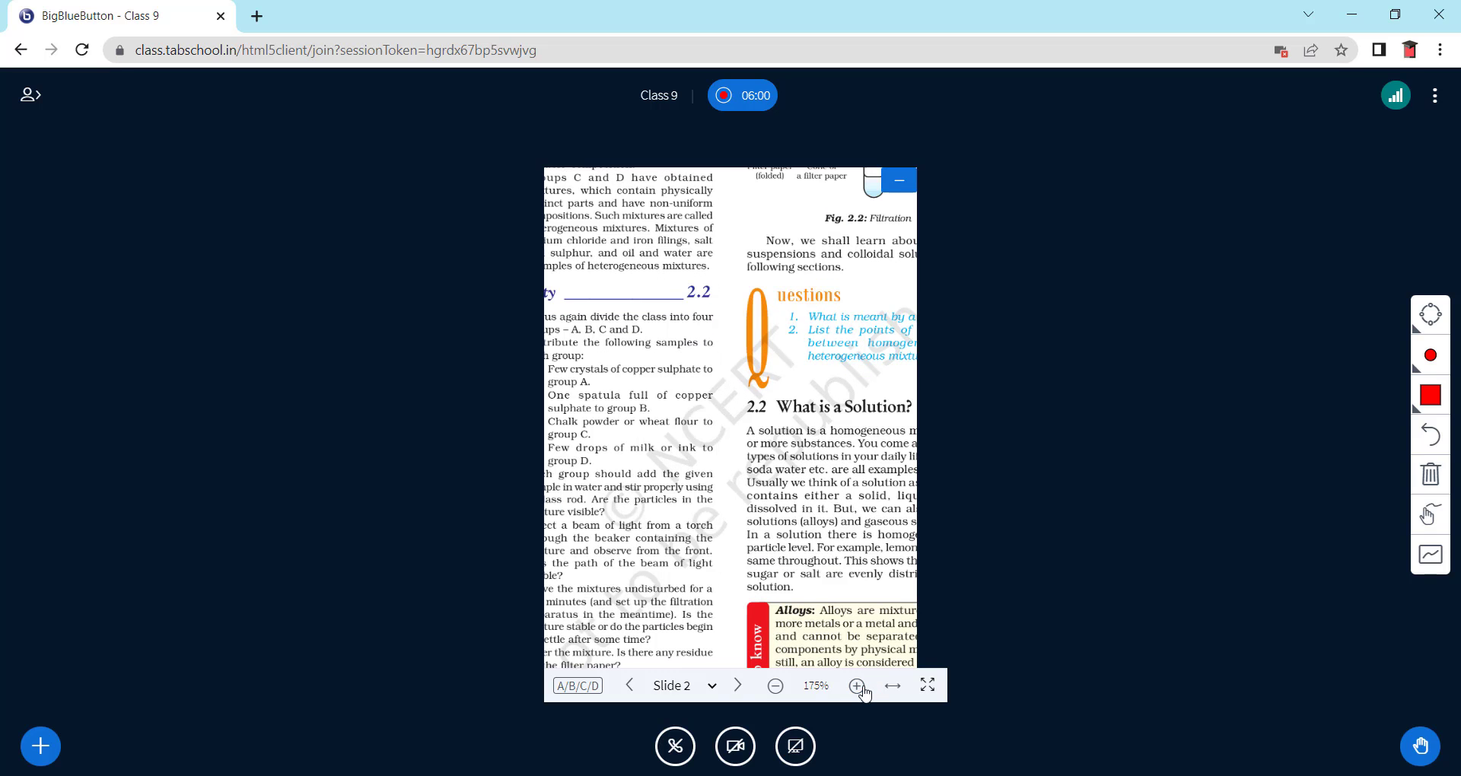
click(858, 686)
click(859, 686)
click(859, 686)
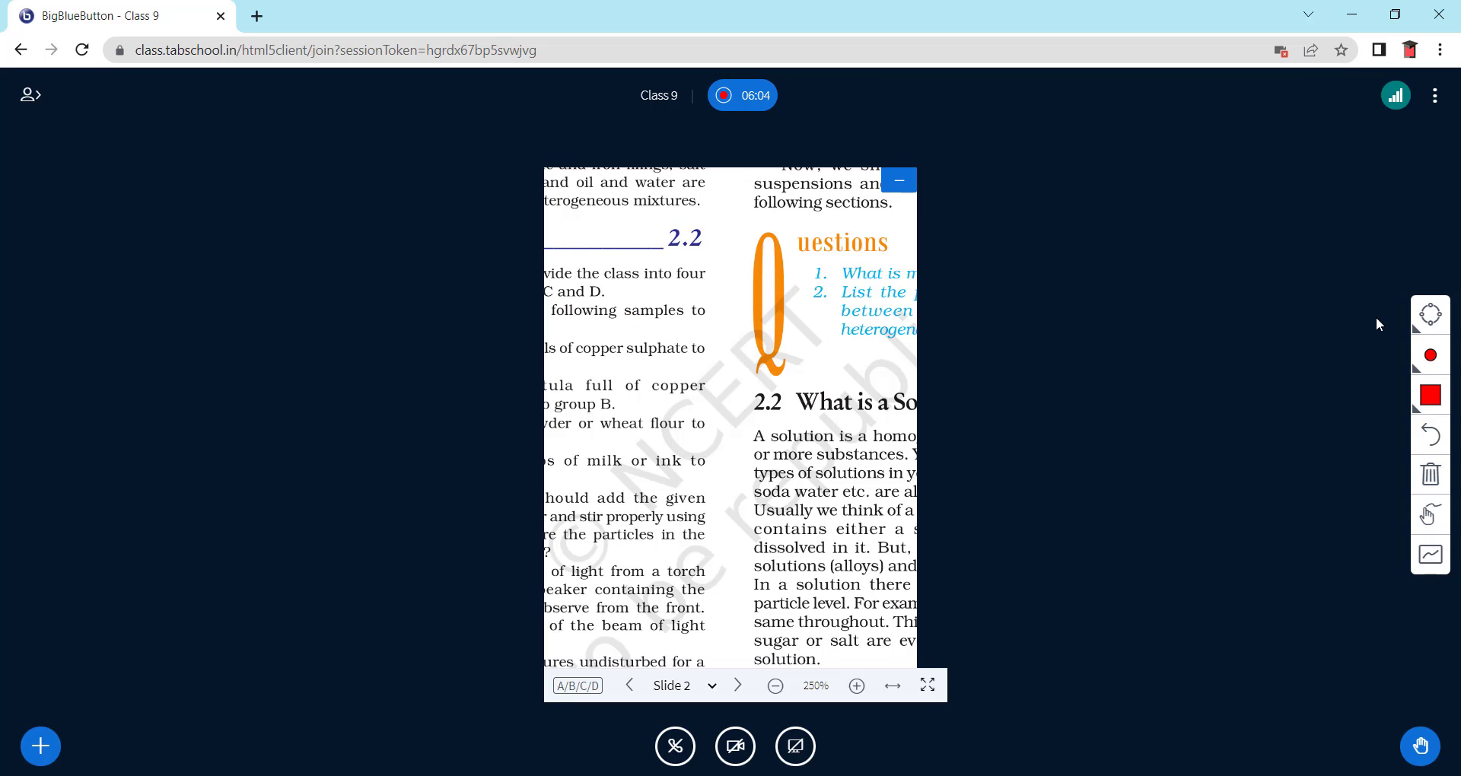
- Pan the zoomed slide to show section 2.2 'What is a Solution?'
click(1431, 318)
click(1393, 318)
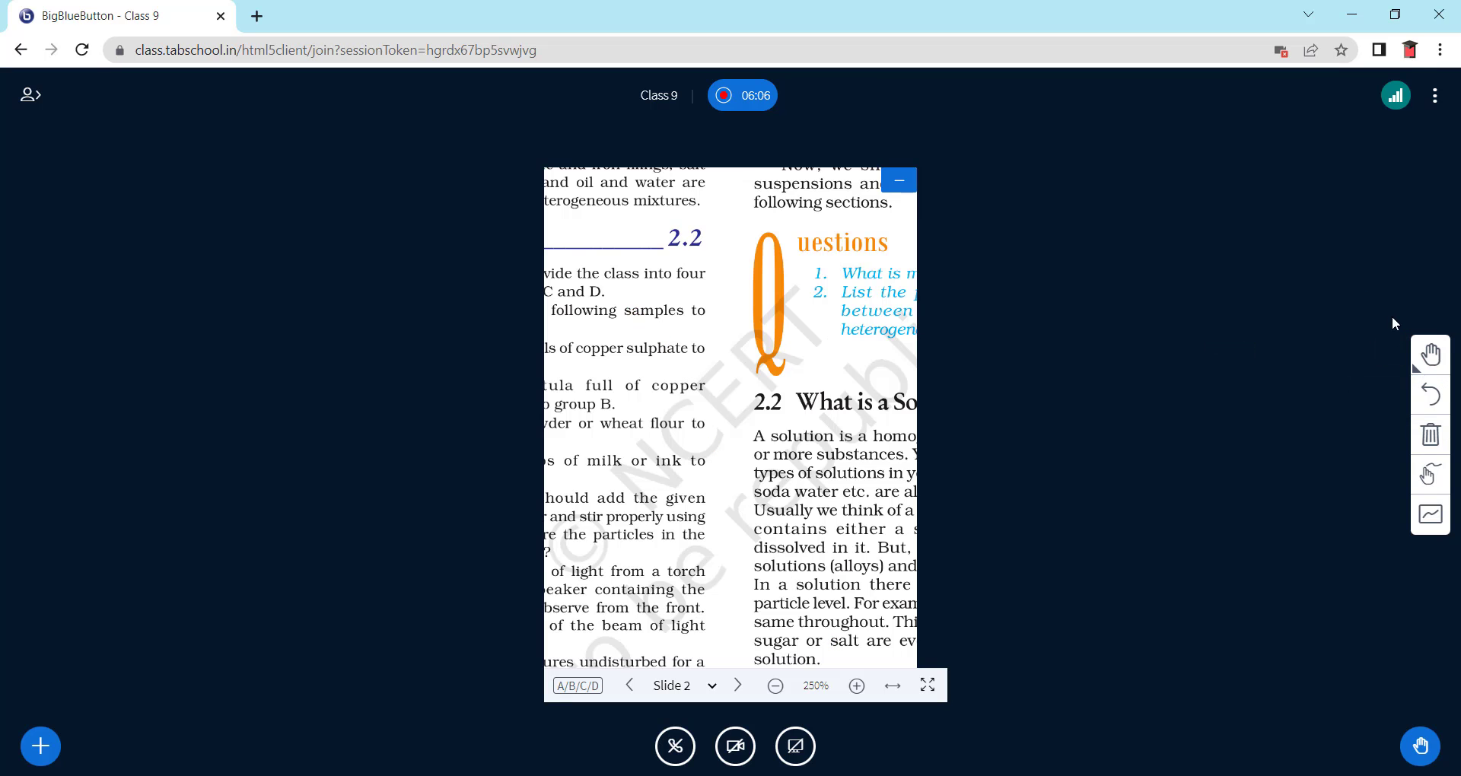
drag(643, 215, 901, 532)
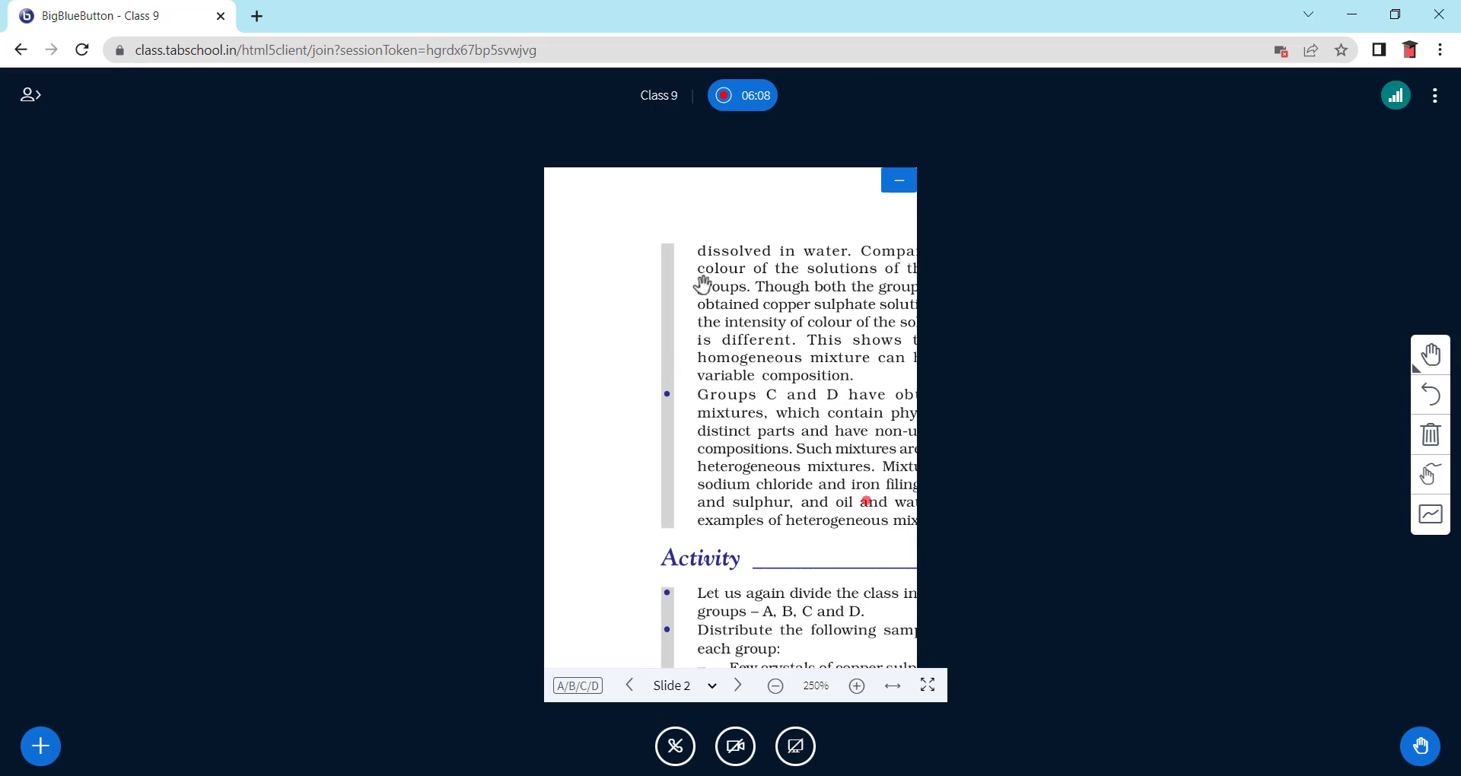
drag(701, 287, 646, 365)
drag(768, 426, 551, 368)
drag(815, 449, 751, 294)
drag(717, 389, 807, 335)
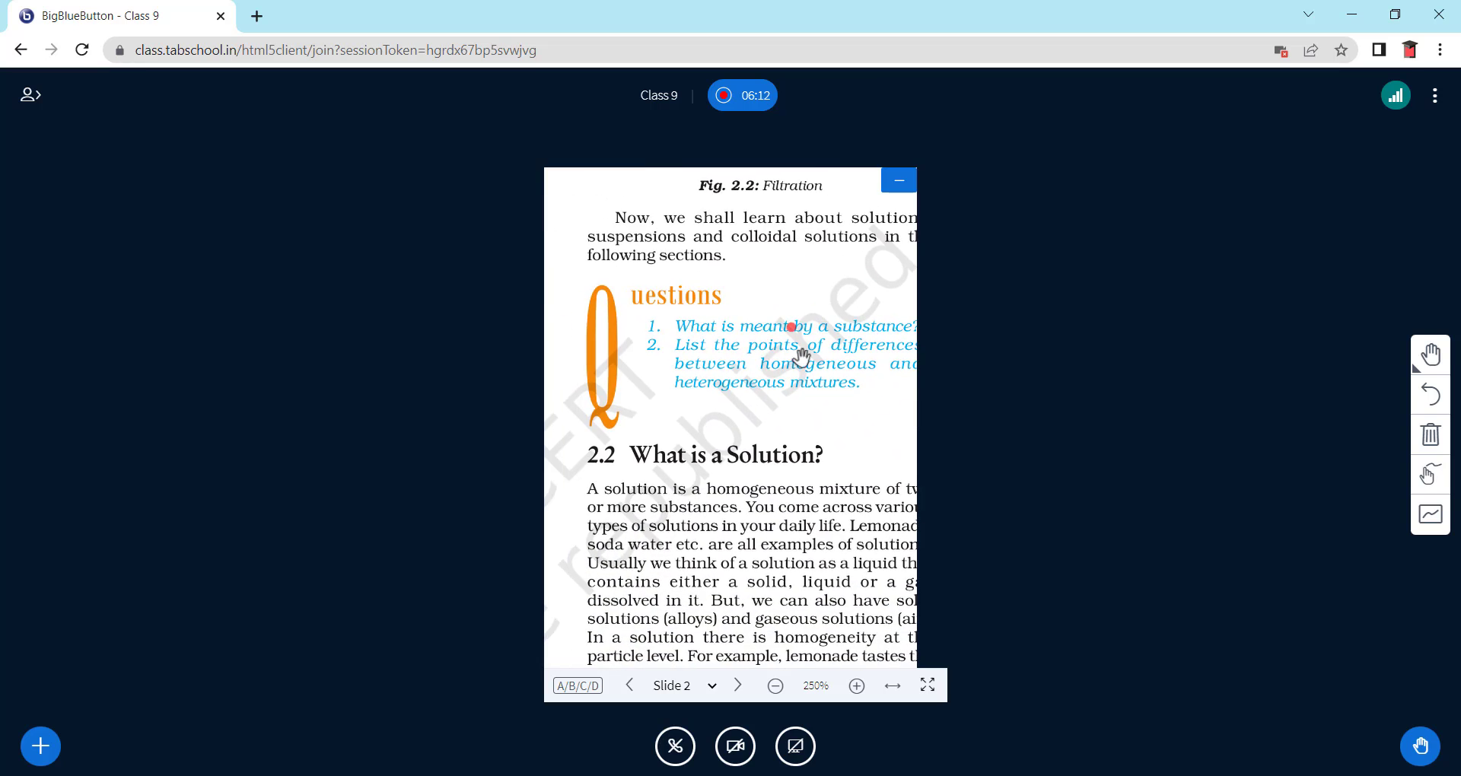
drag(757, 472, 714, 439)
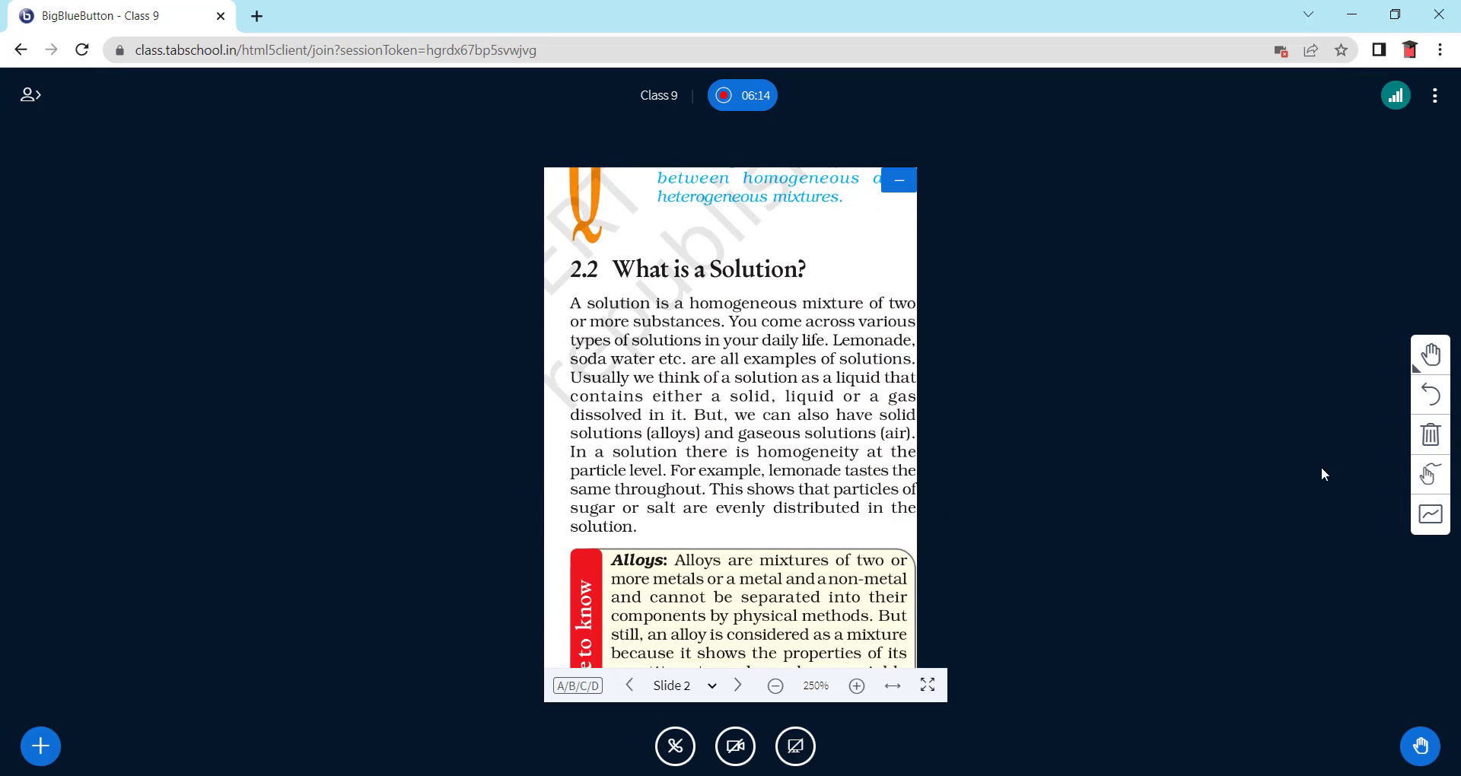
- Draw a red straight line under the 'What is a Solution?' heading
click(1431, 356)
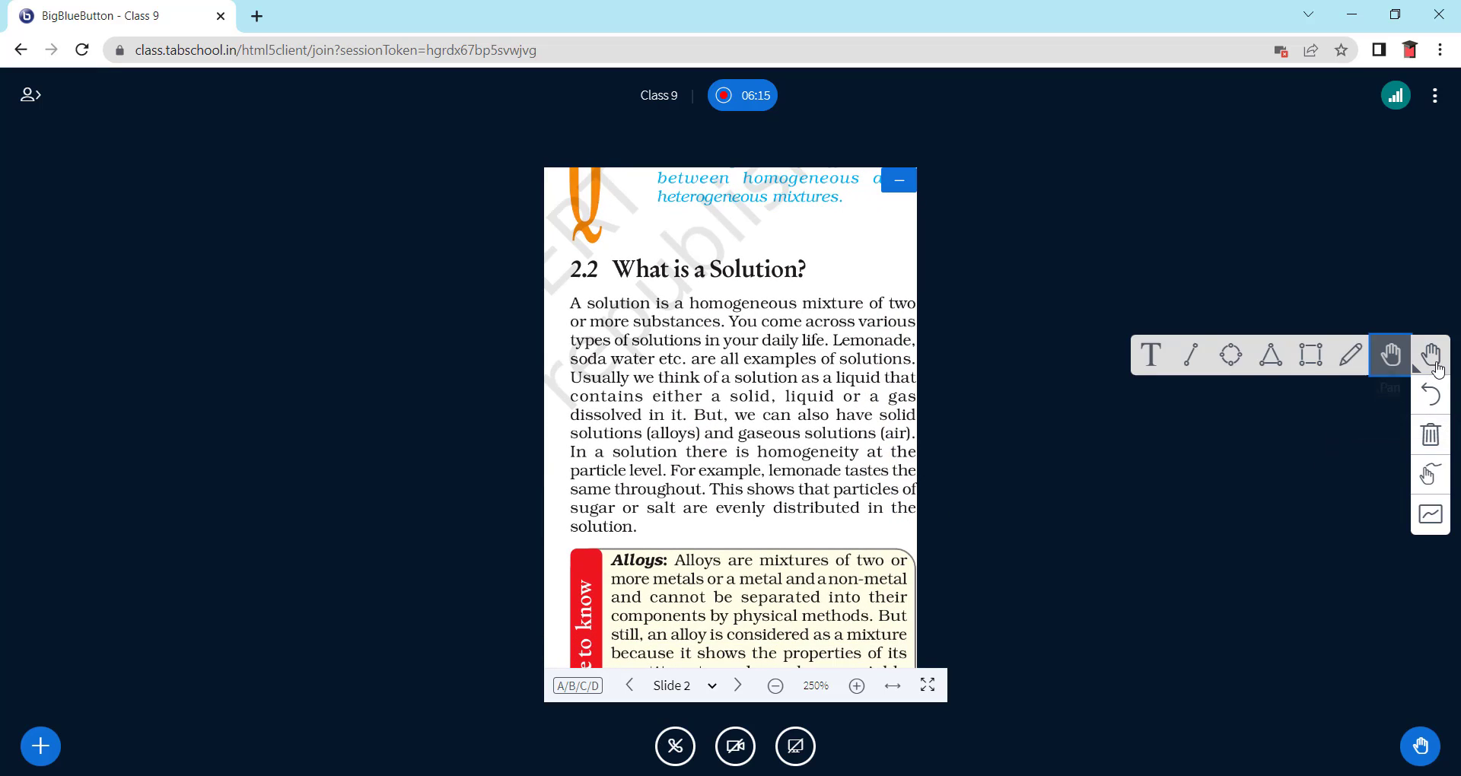
click(1192, 356)
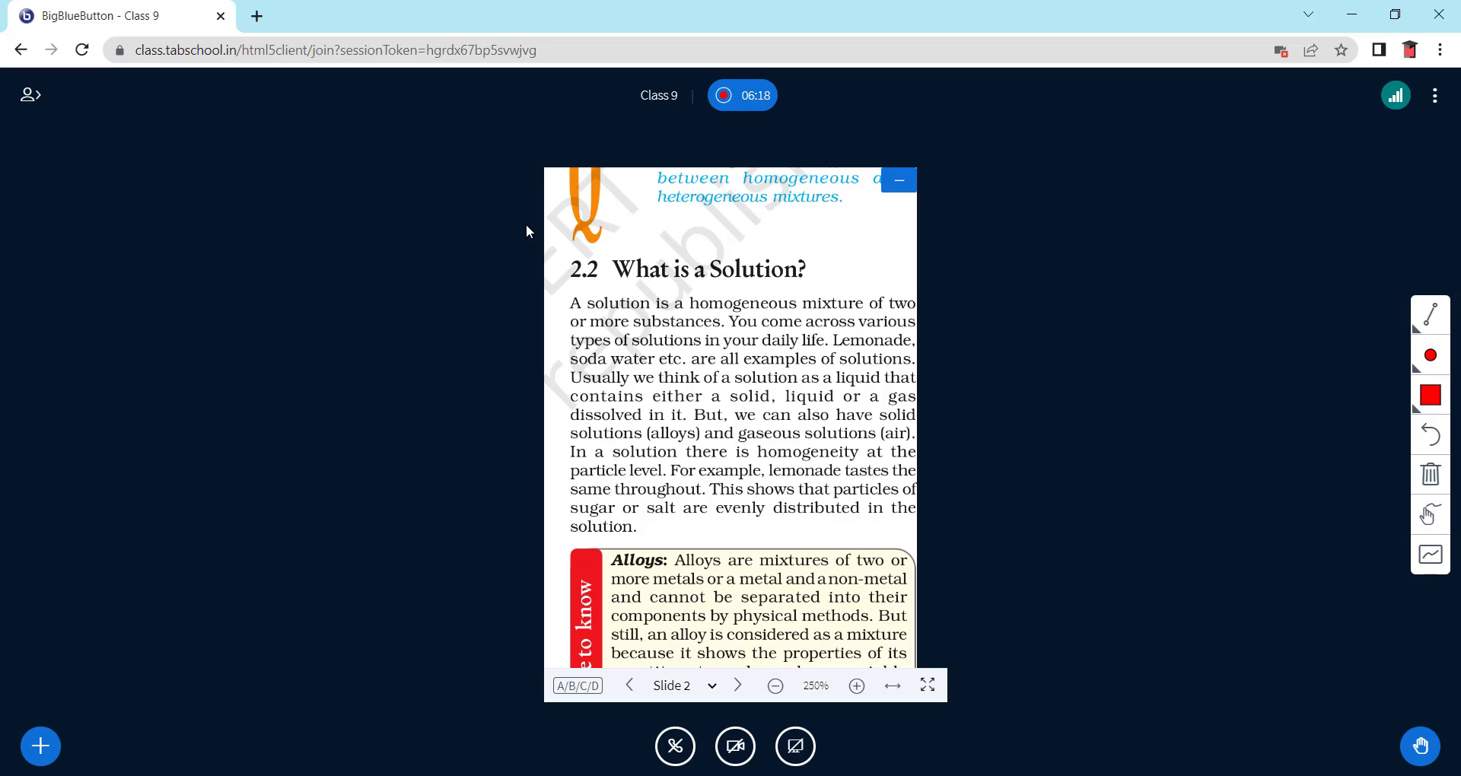
drag(561, 286, 828, 289)
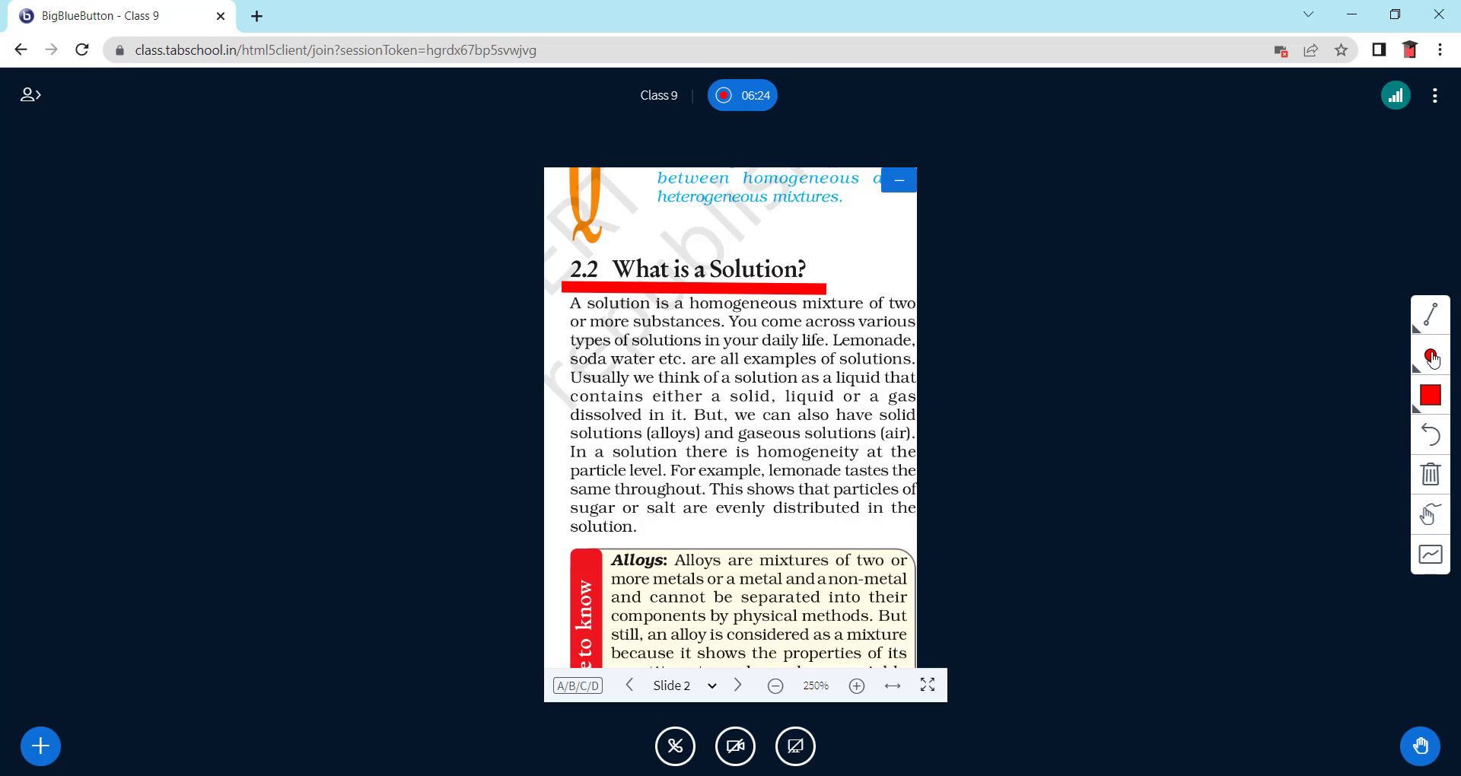
- Thin the stroke and underline 'A solution is a homogeneous mixture' and 'Lemonade, soda water etc.'
click(1431, 355)
click(1335, 352)
click(1431, 357)
click(1337, 357)
drag(569, 313, 842, 315)
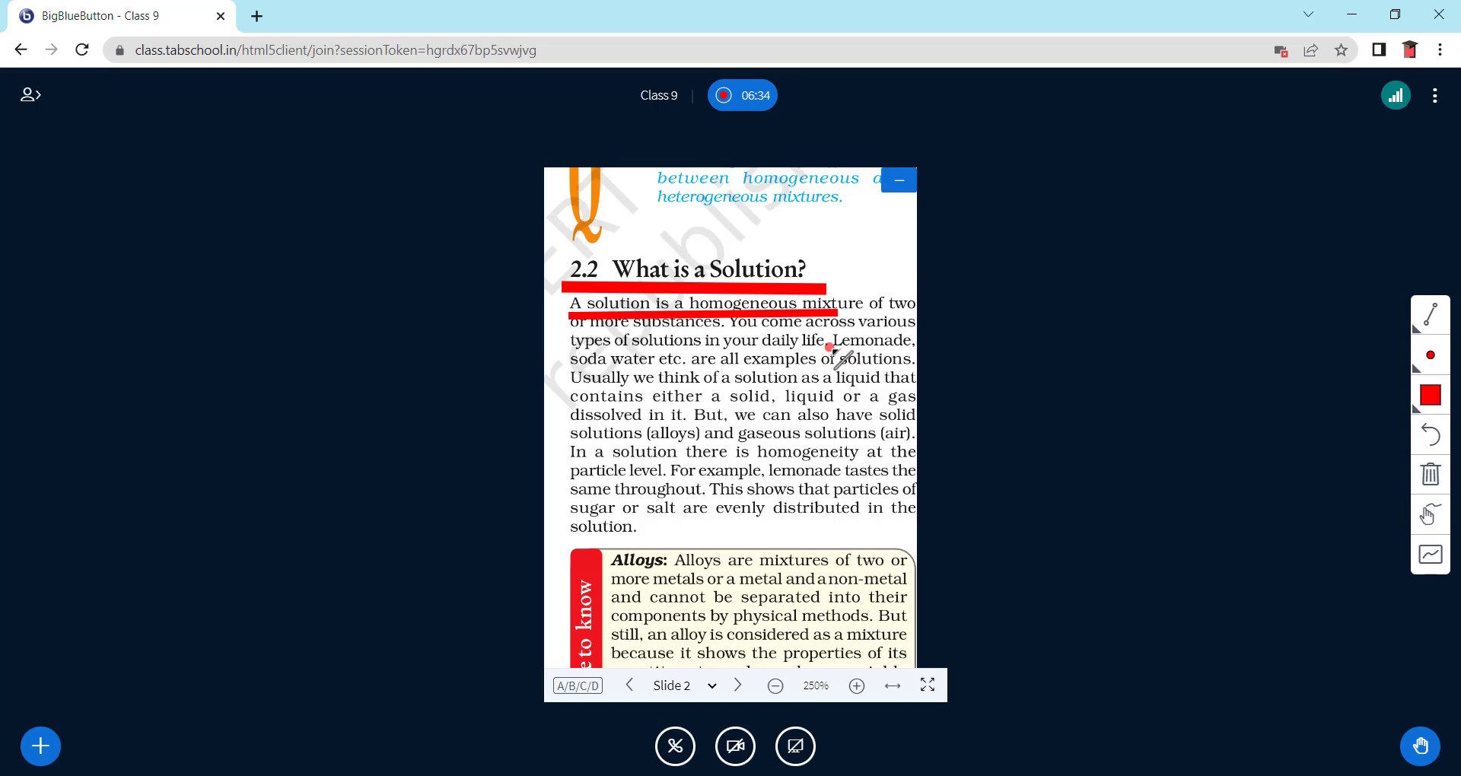
drag(573, 356, 695, 357)
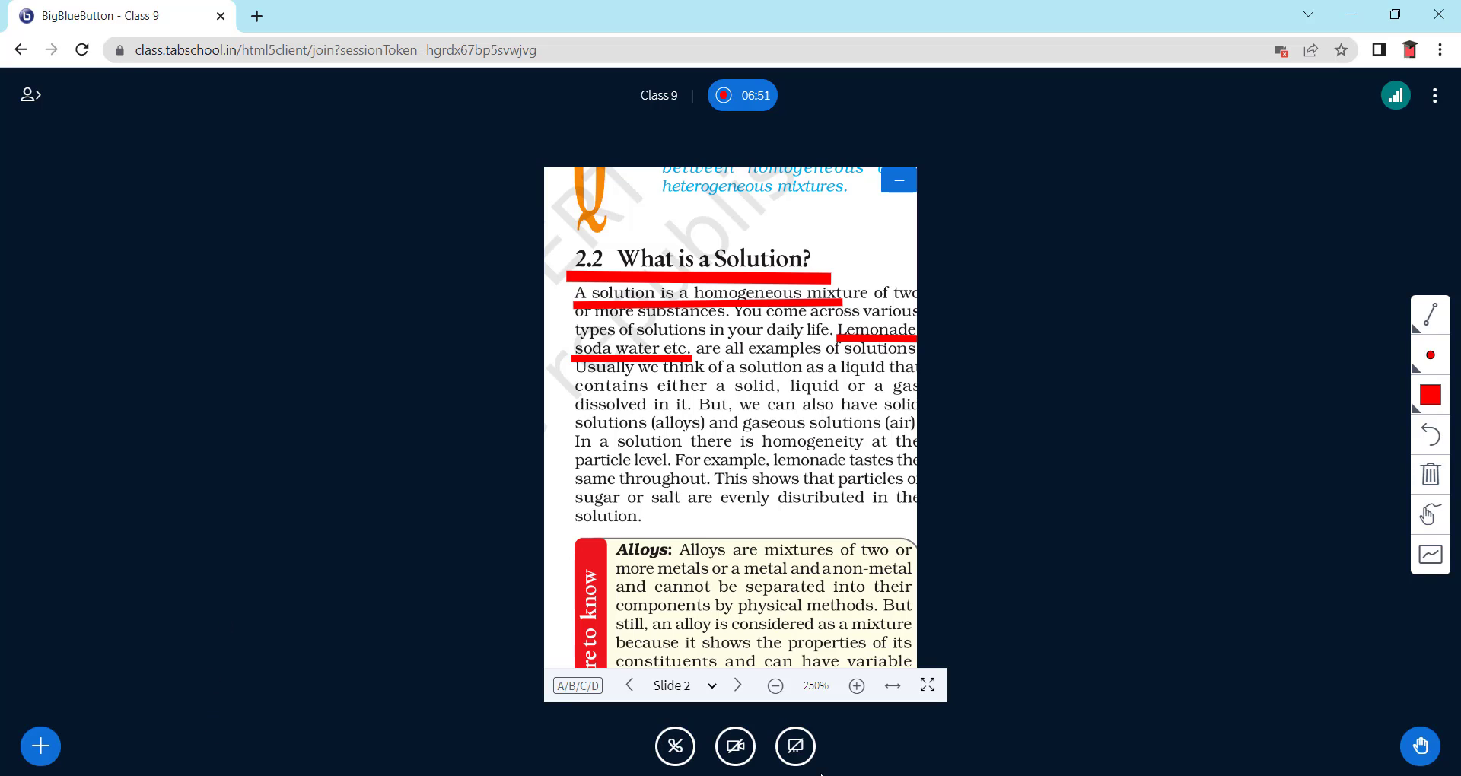
- Share the YouTube video 'Tissues Rivision - One Shot | Class 9 Biology' from its pasted link
click(41, 745)
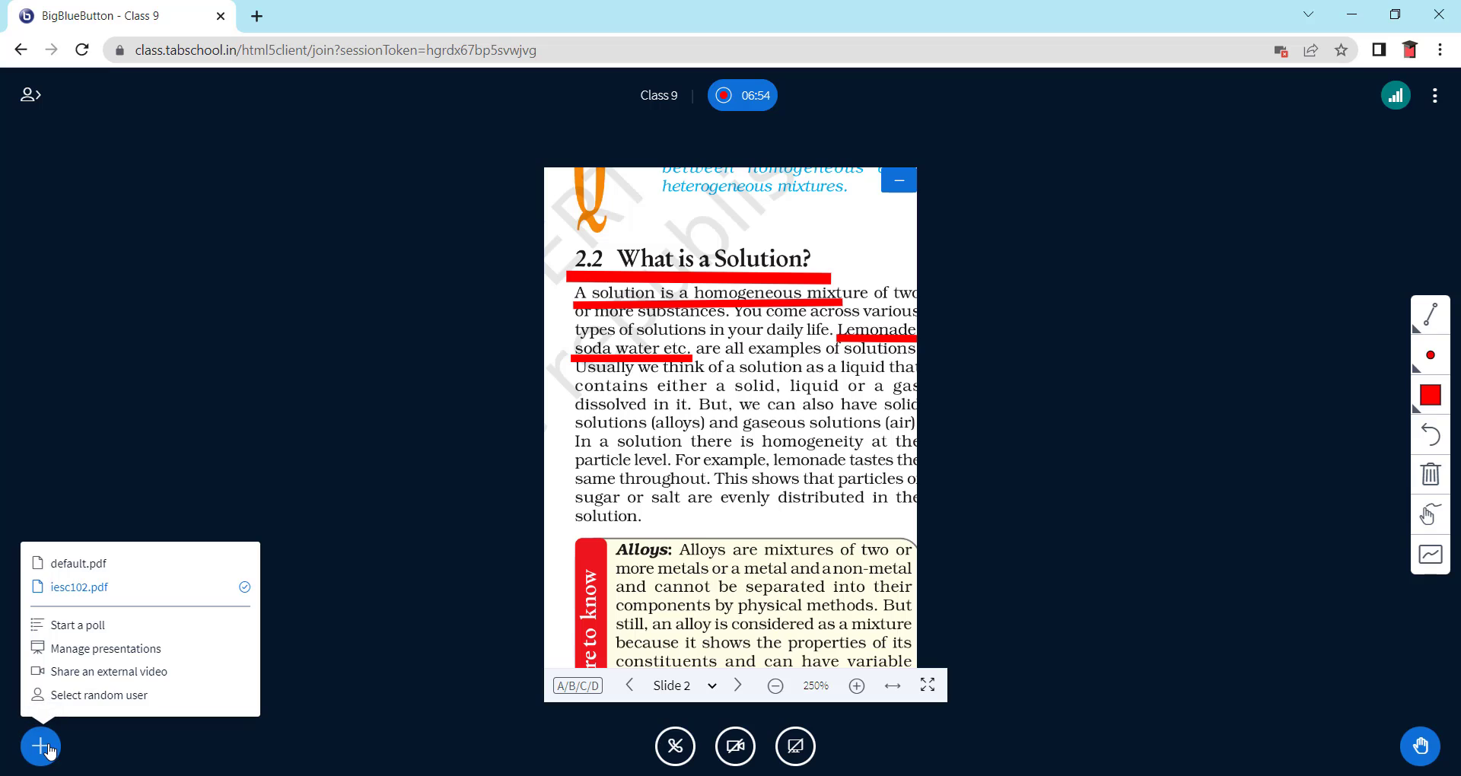
click(107, 673)
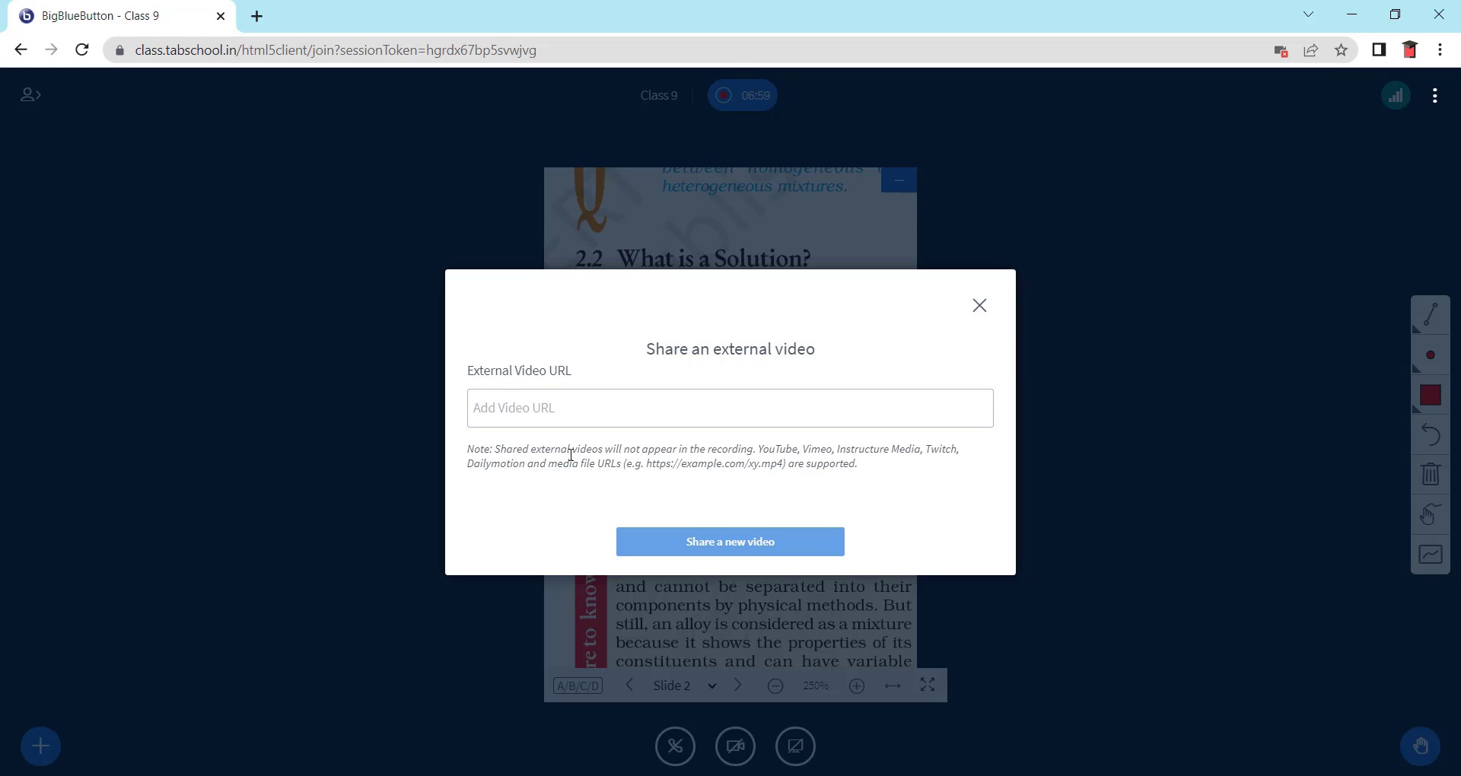
drag(765, 450, 811, 453)
click(834, 444)
drag(783, 464, 770, 467)
key(alt+Tab)
mouse_move(876, 775)
click(619, 399)
text(https://www.youtube.com/watch?v=NEY4CvVv2Xs)
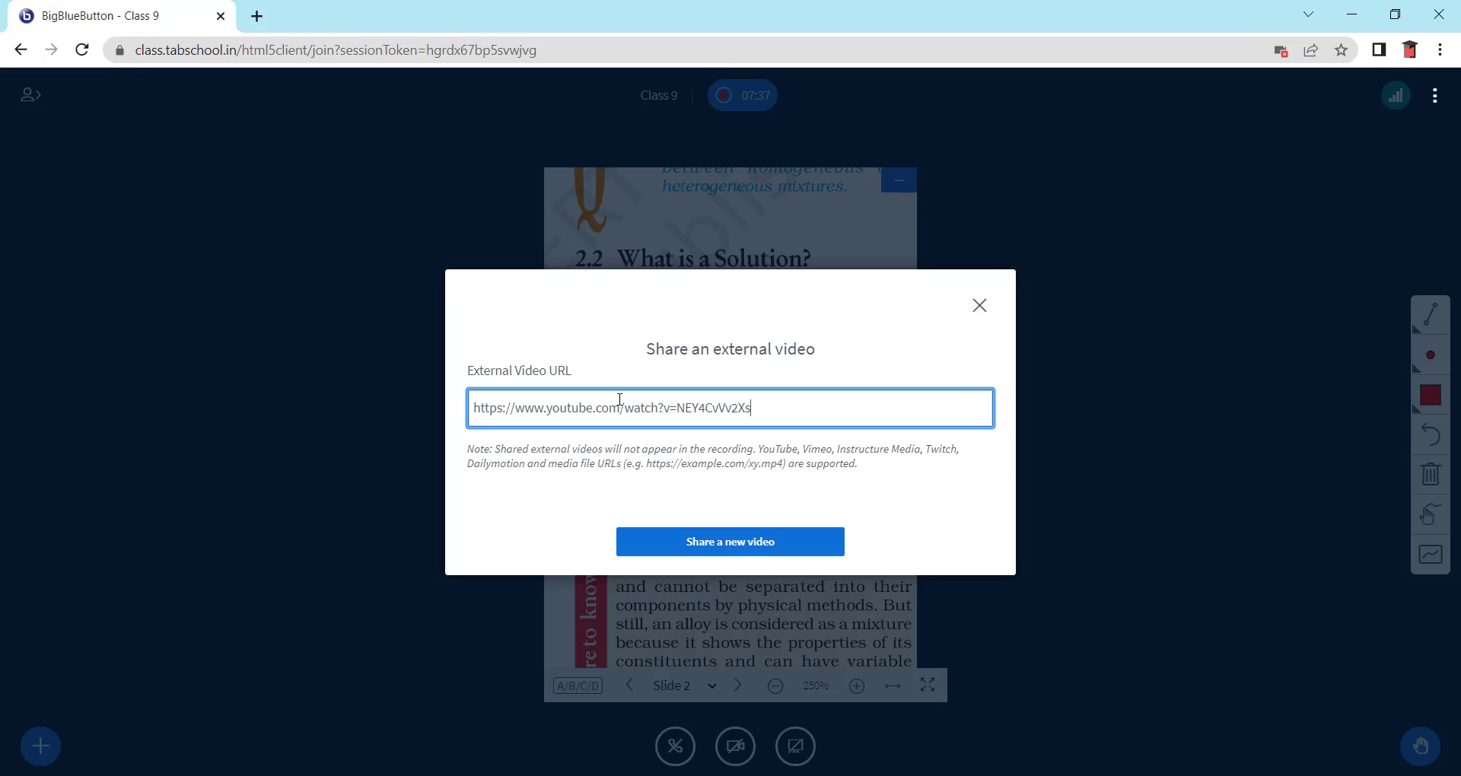
click(749, 550)
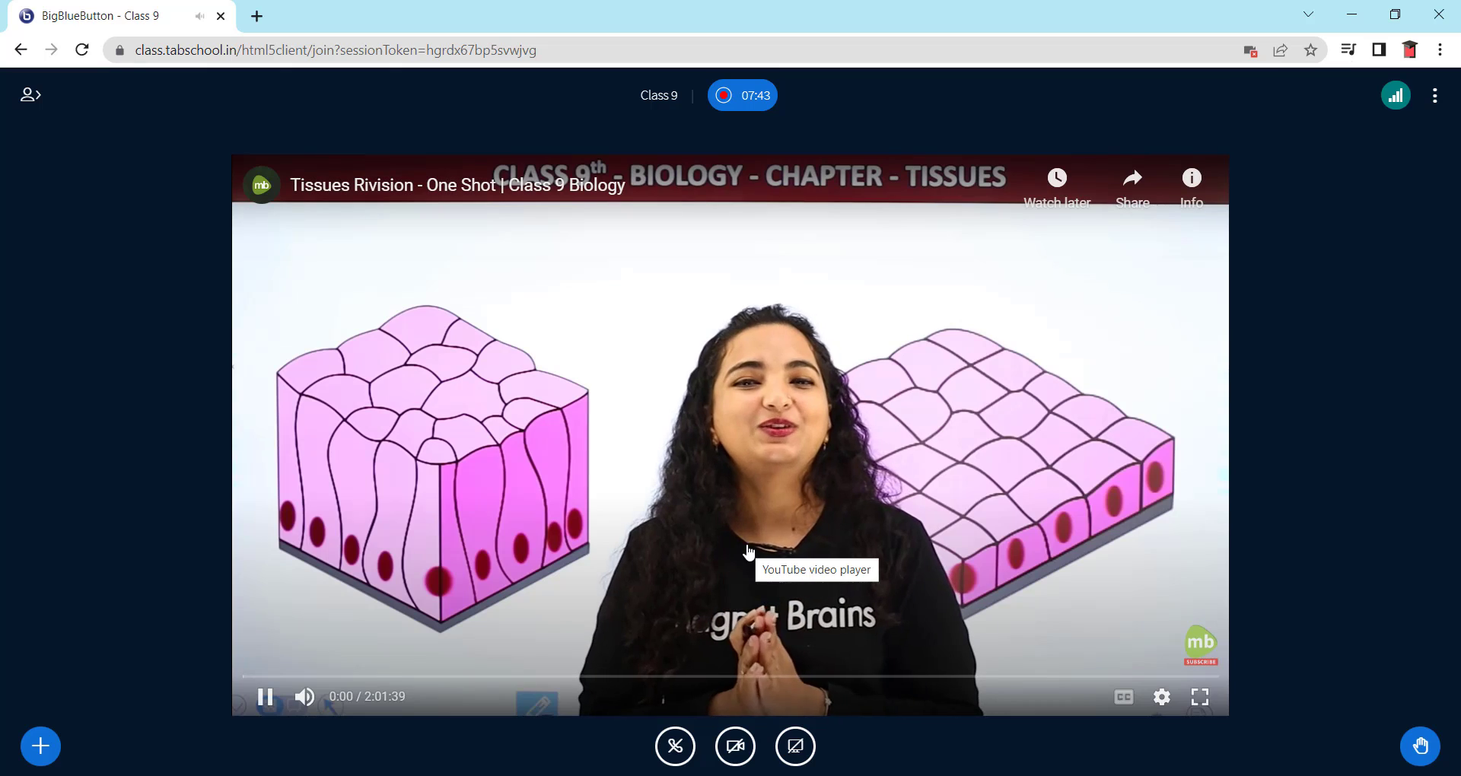
- Dismiss the More videos panel, play the Tissues video, and pause it at 0:10
click(265, 696)
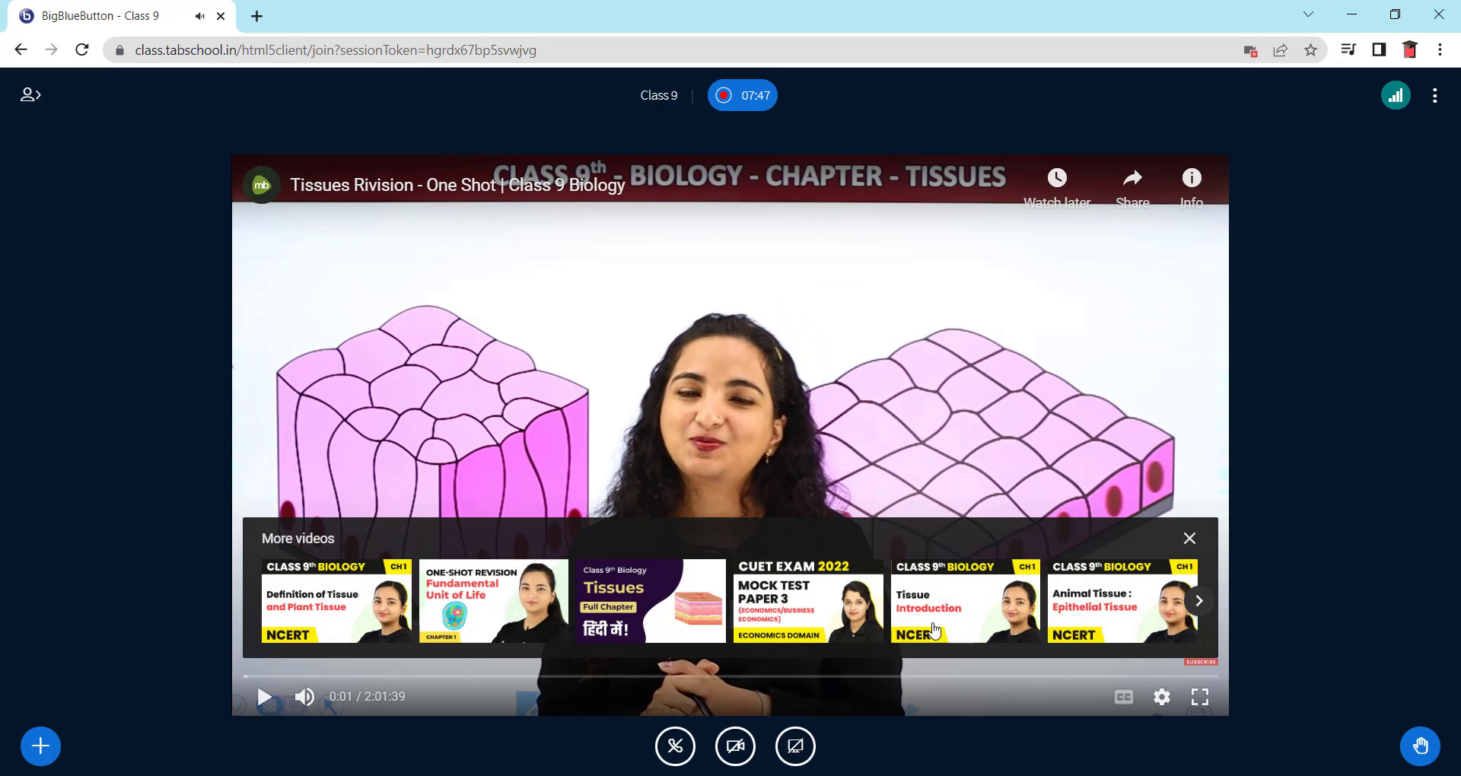
click(1190, 539)
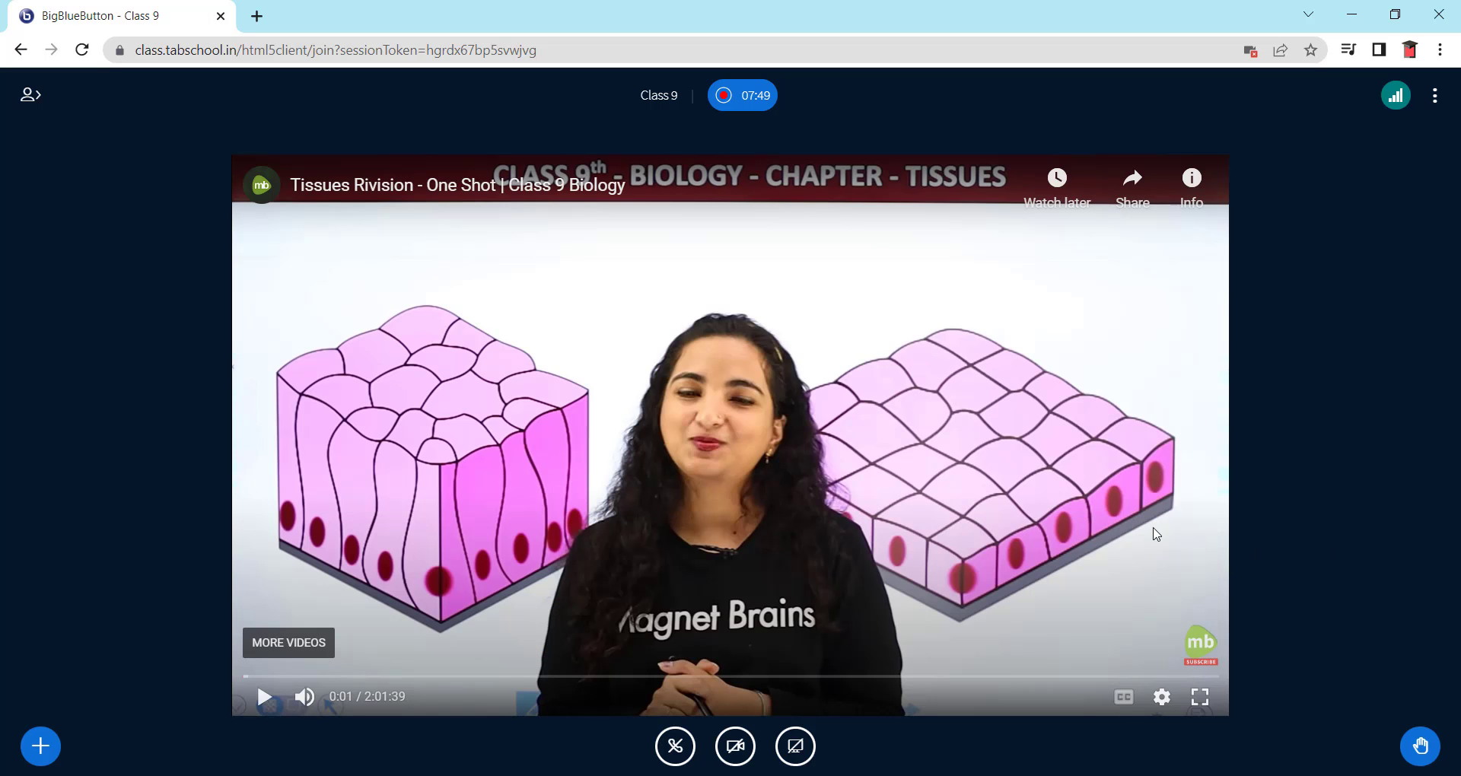
click(270, 700)
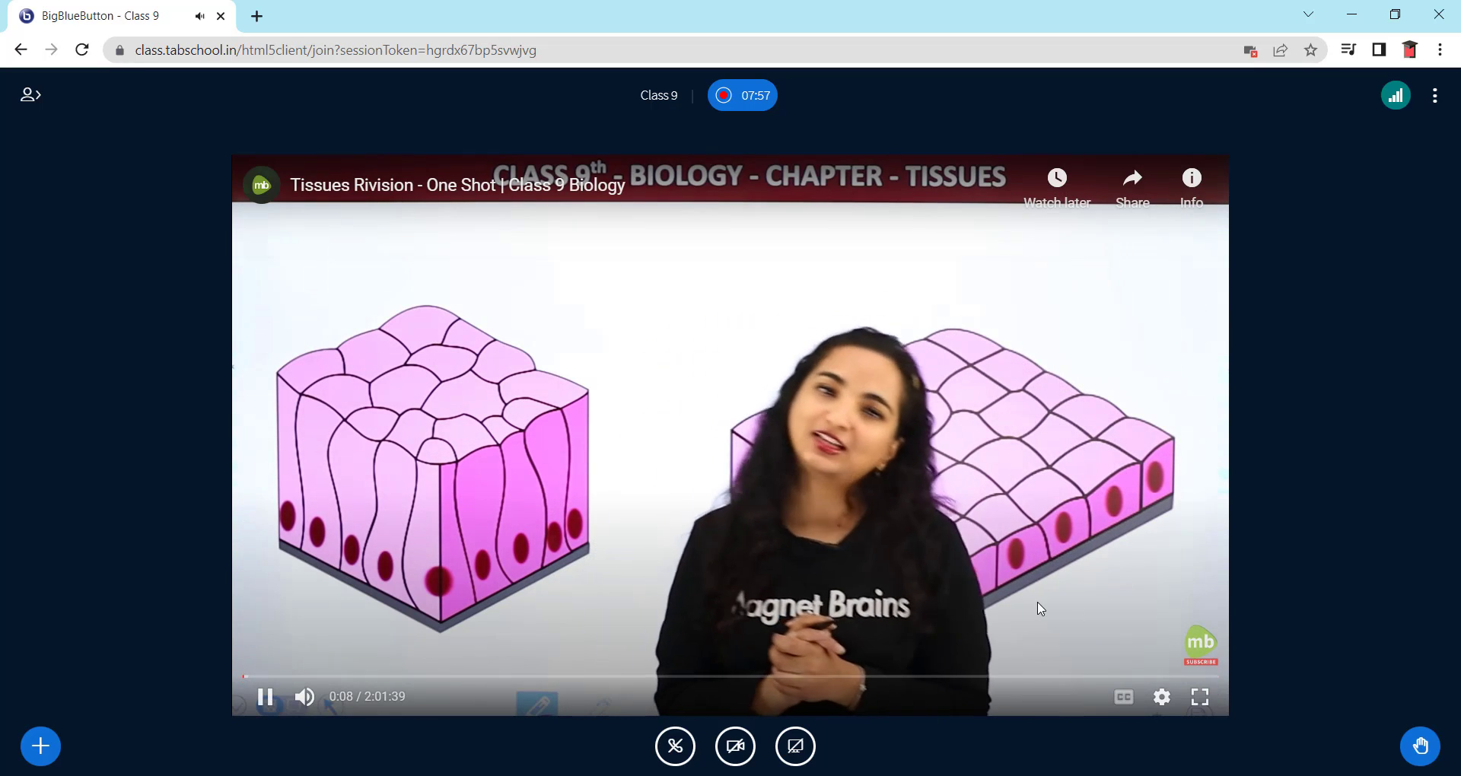
click(265, 697)
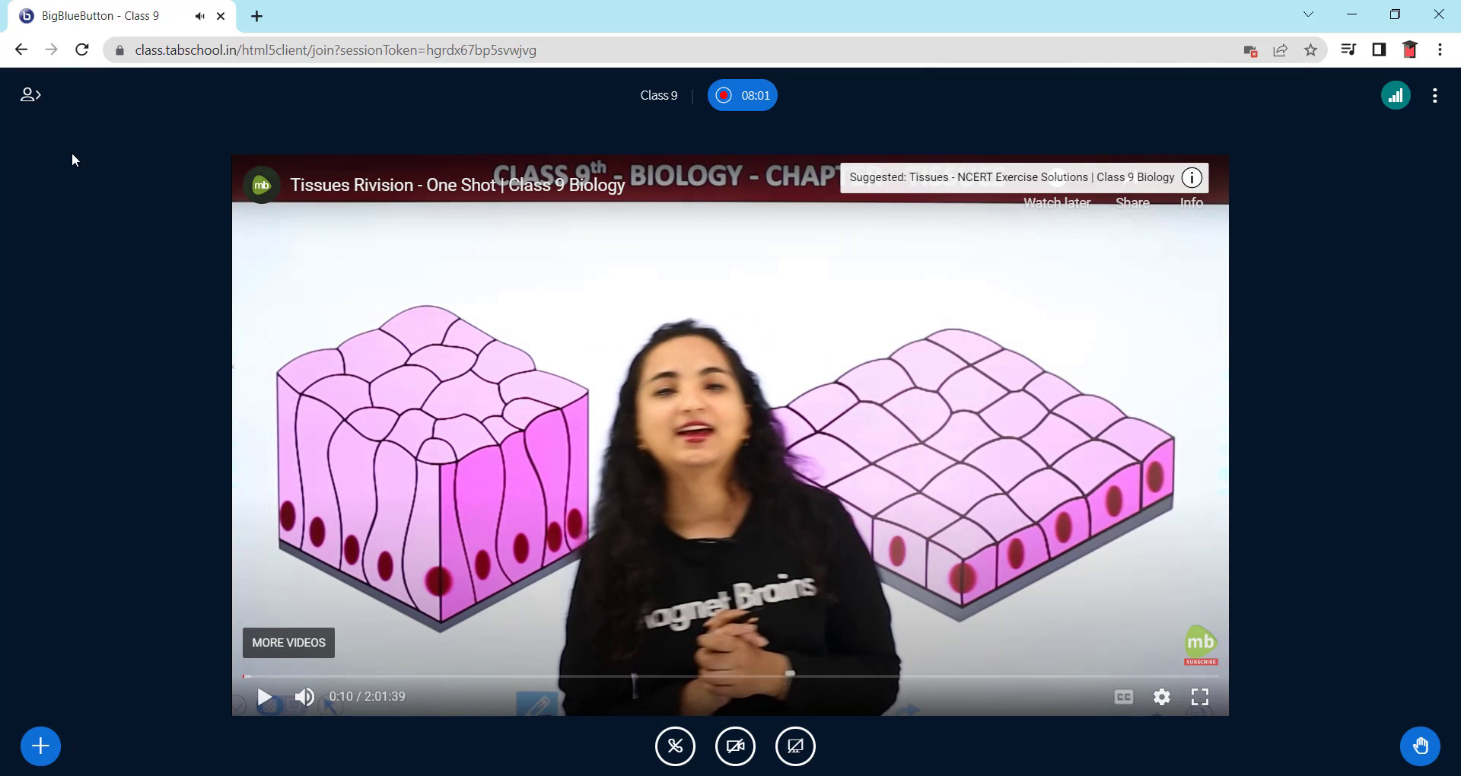
- Show the empty Shared Notes beside the video and bring up the meeting options menu
click(30, 94)
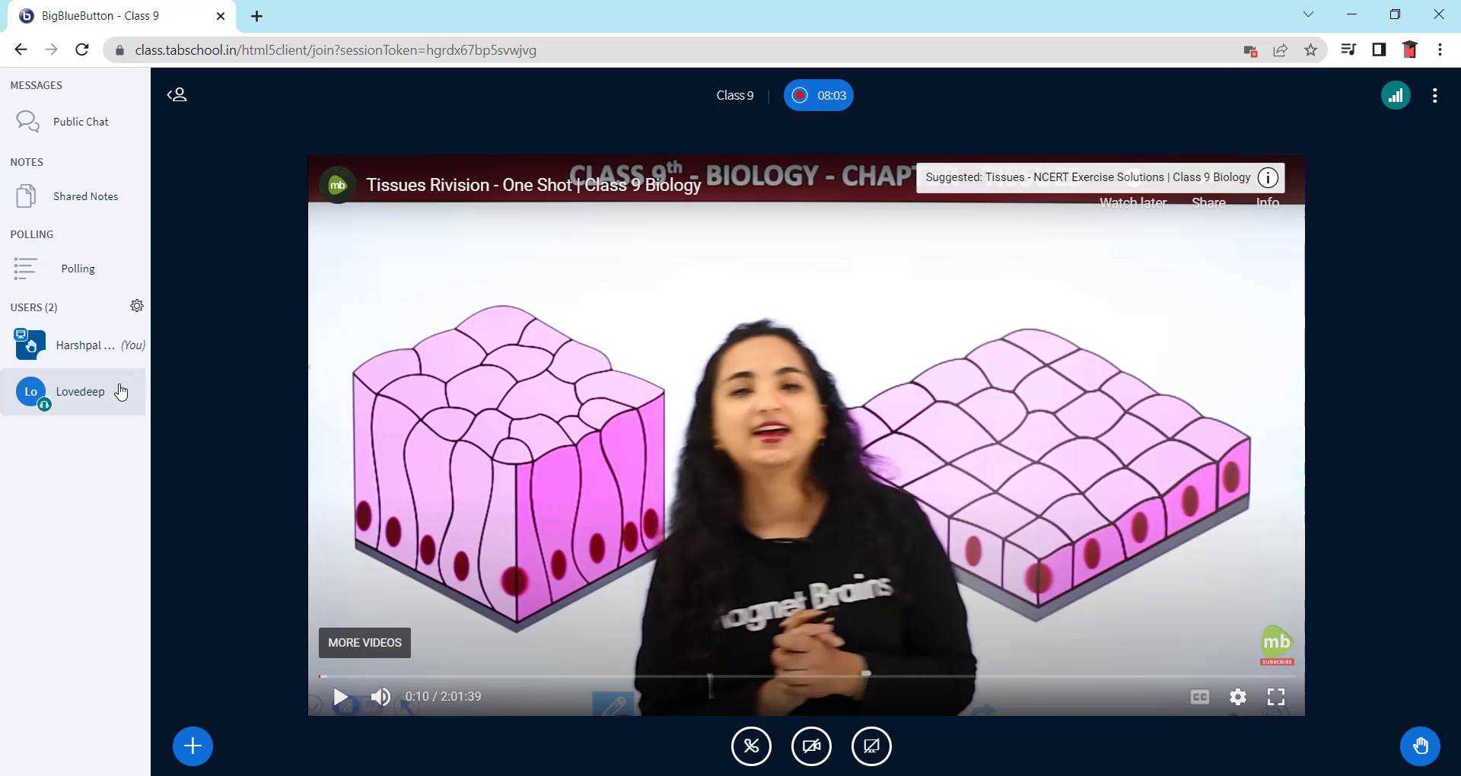
click(74, 200)
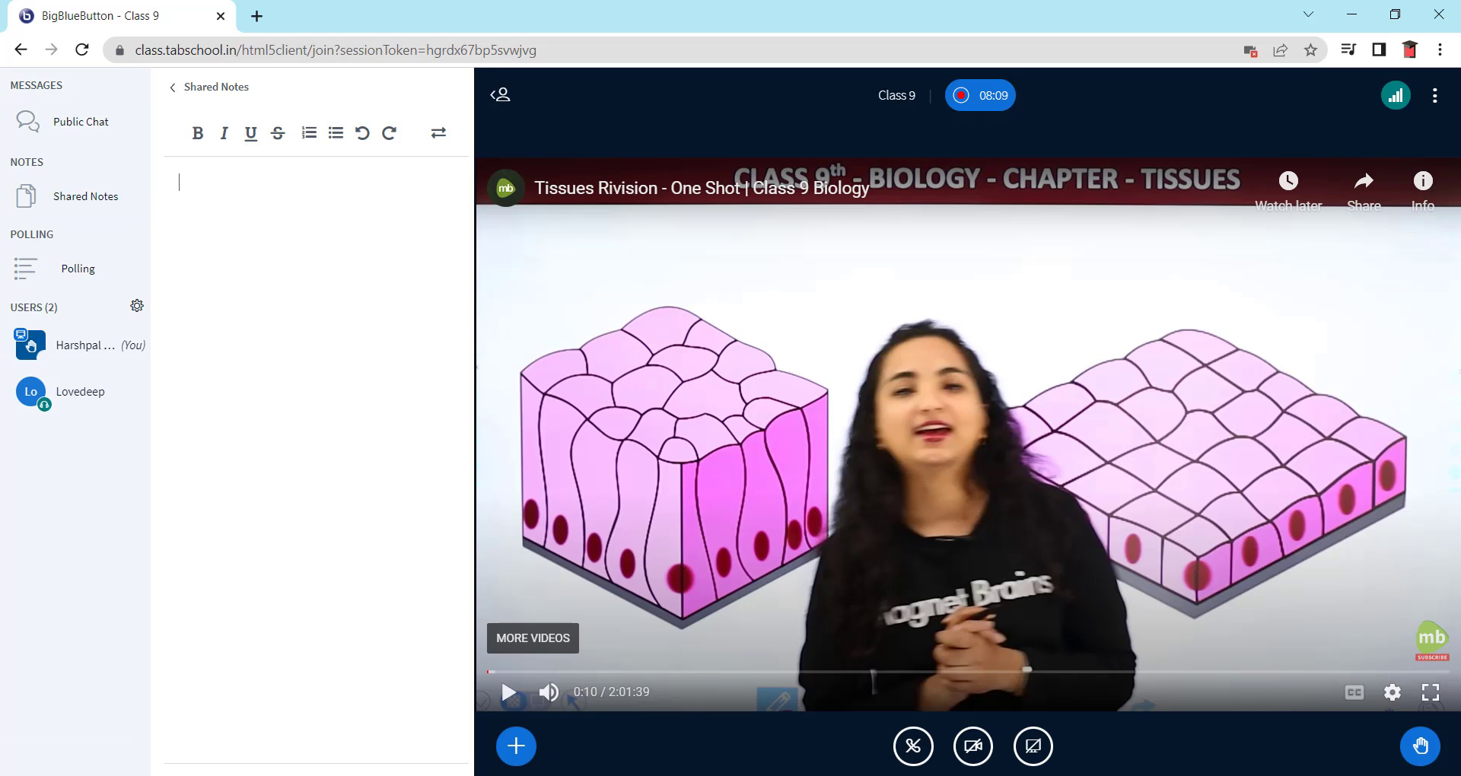
click(1435, 96)
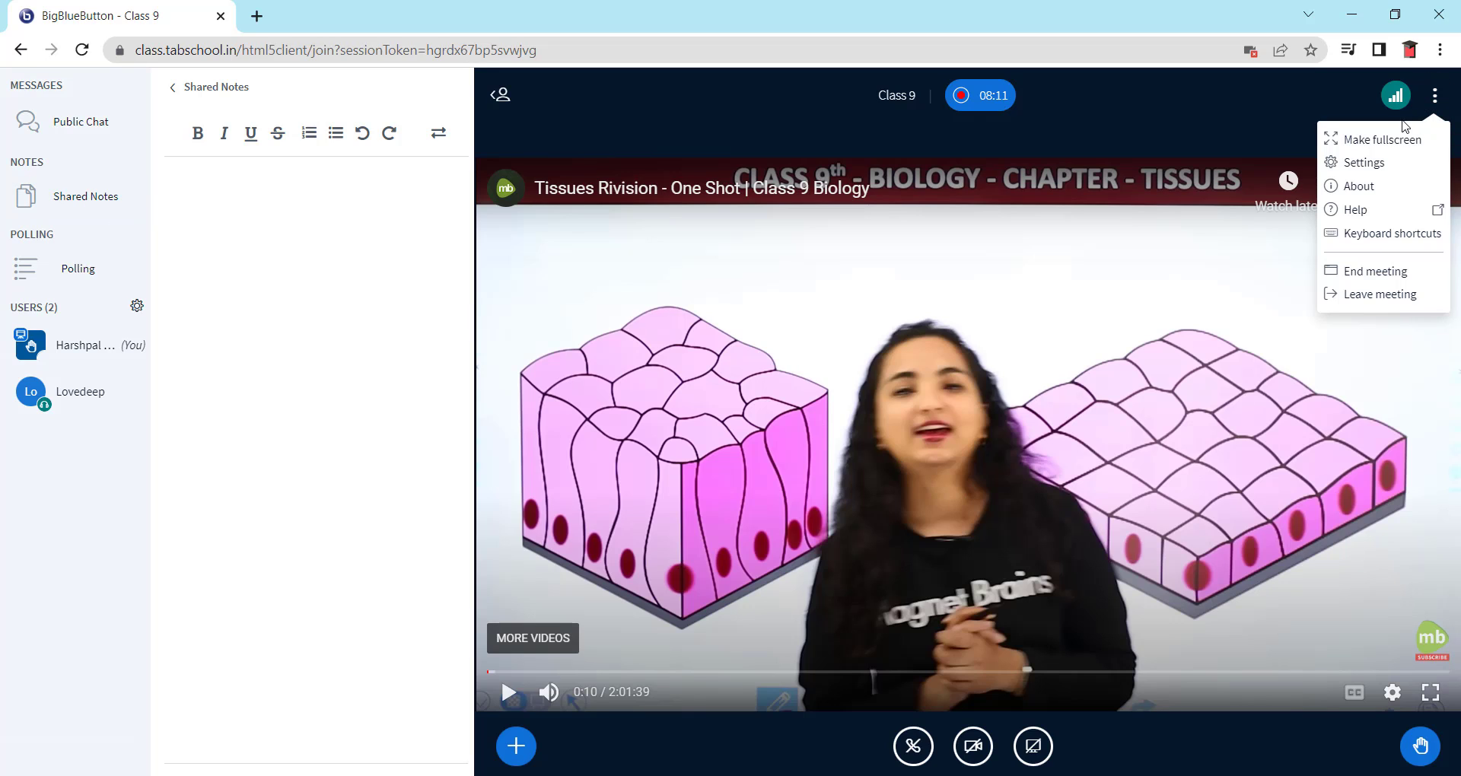
- Save audio and popup alerts for chat messages and user joins, then hide the side panels
click(1364, 163)
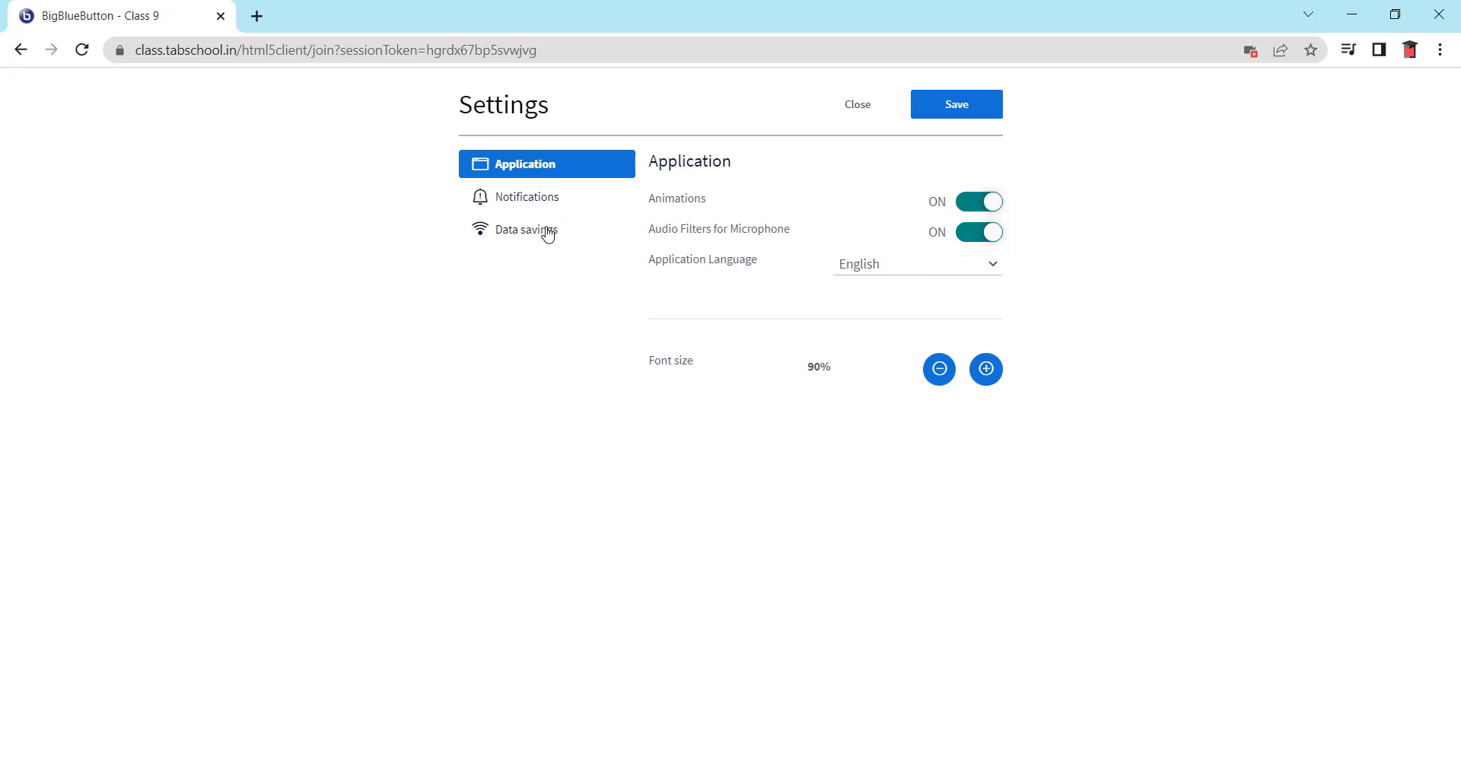
click(548, 229)
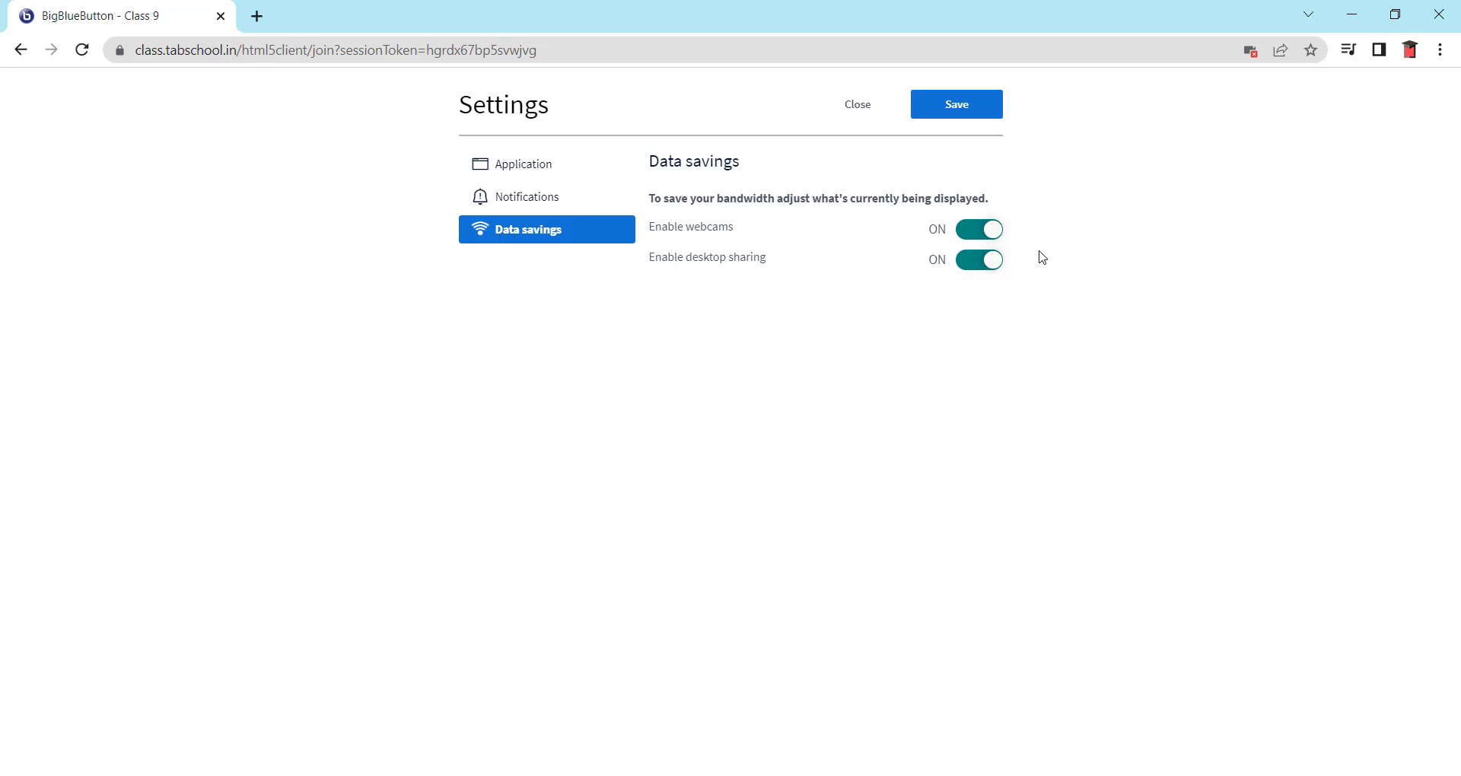
click(577, 199)
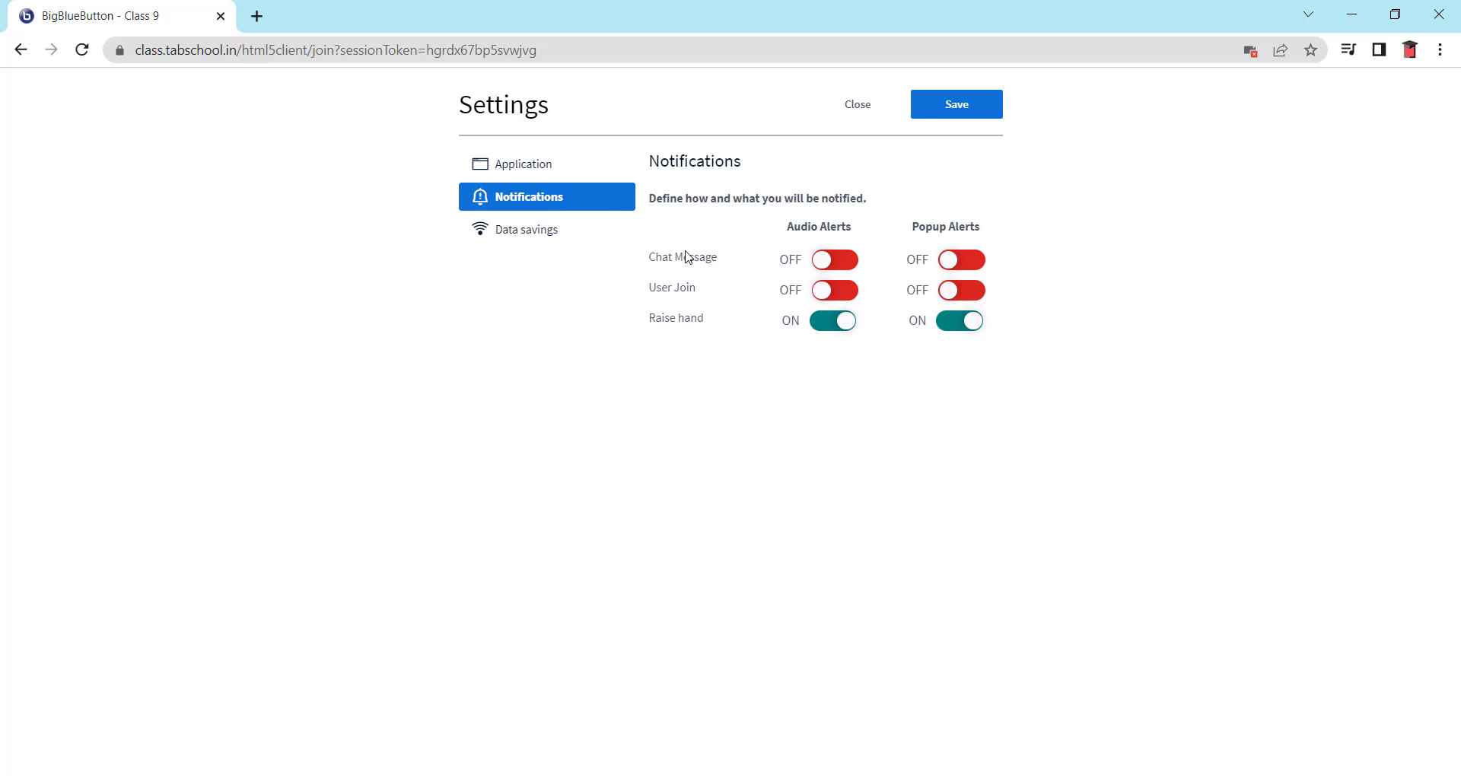
click(851, 264)
click(973, 266)
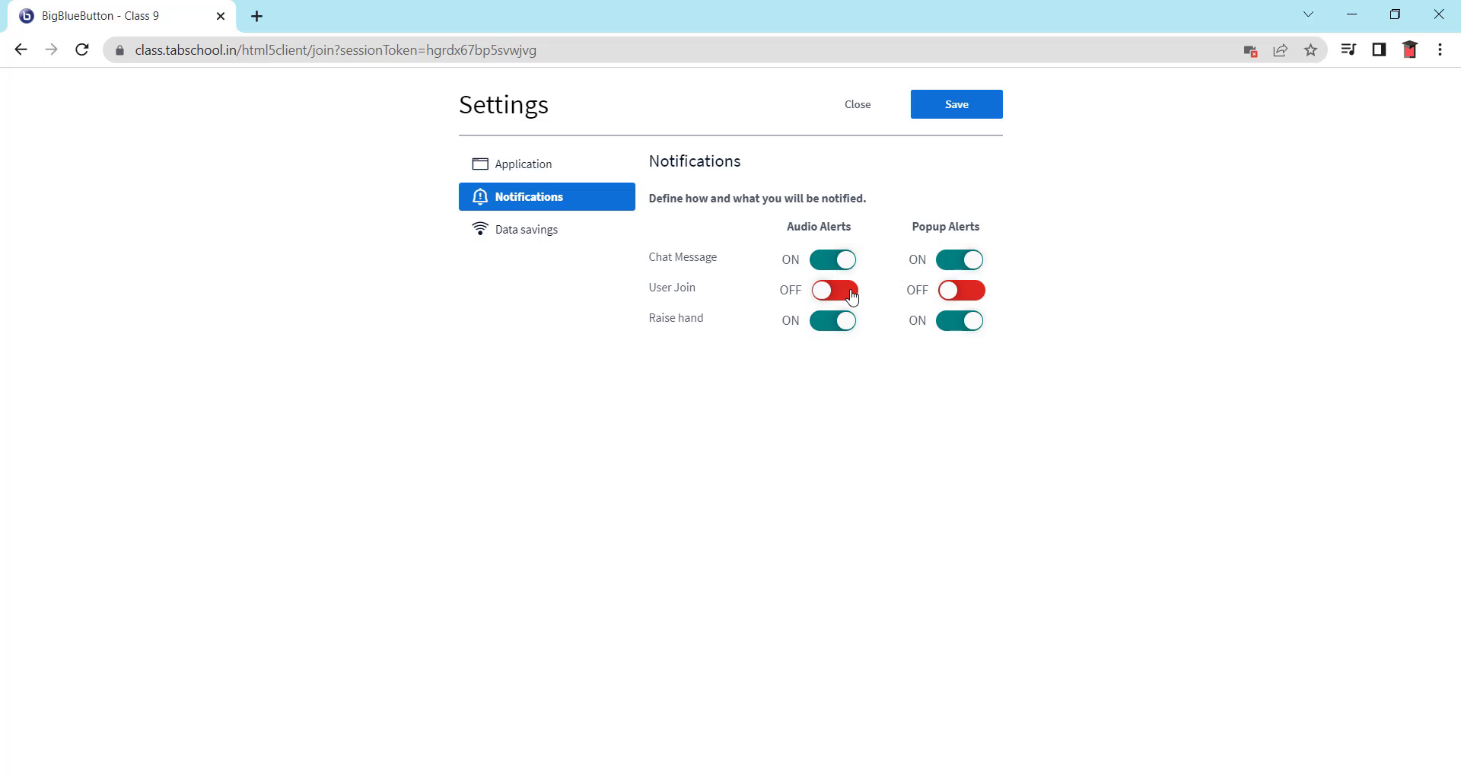
click(846, 294)
click(971, 297)
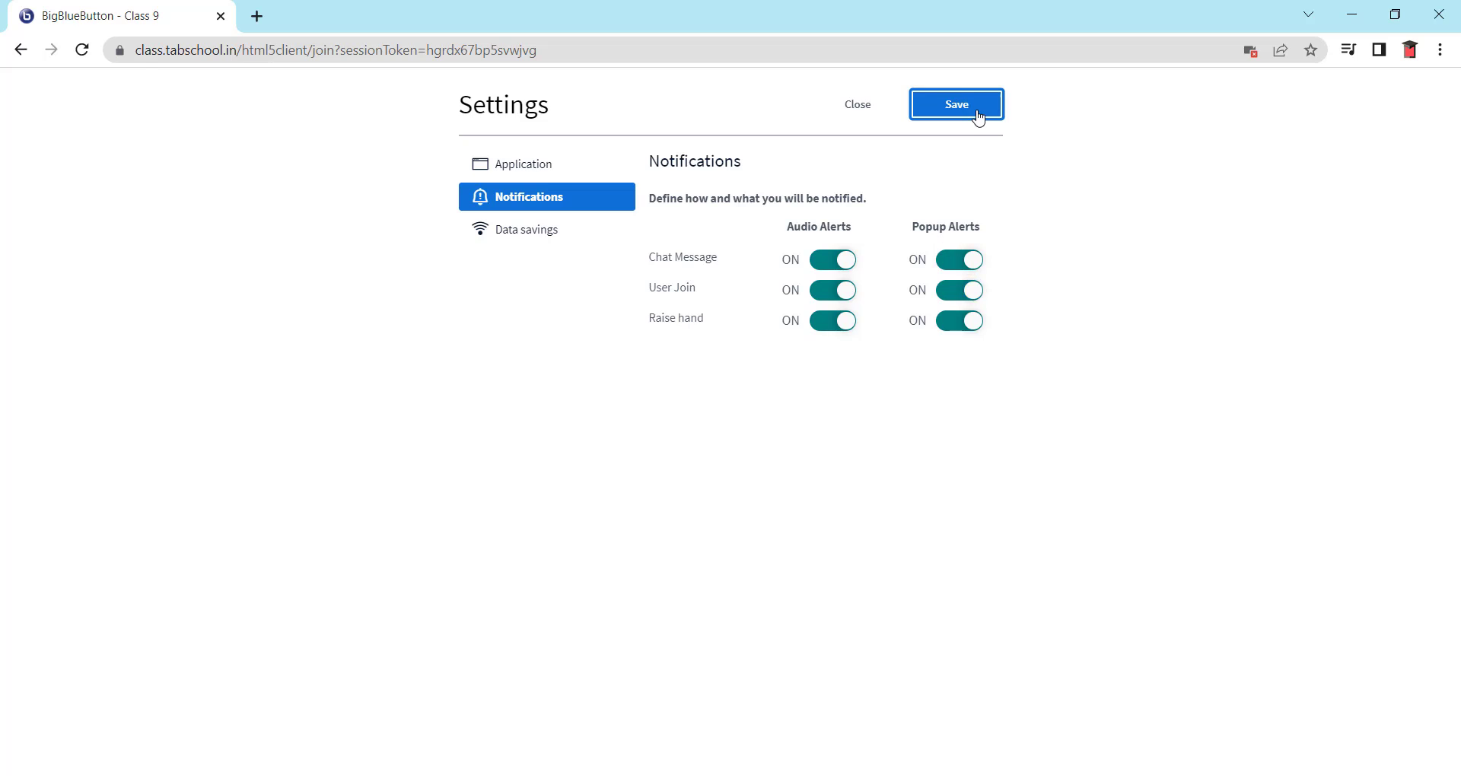
click(974, 112)
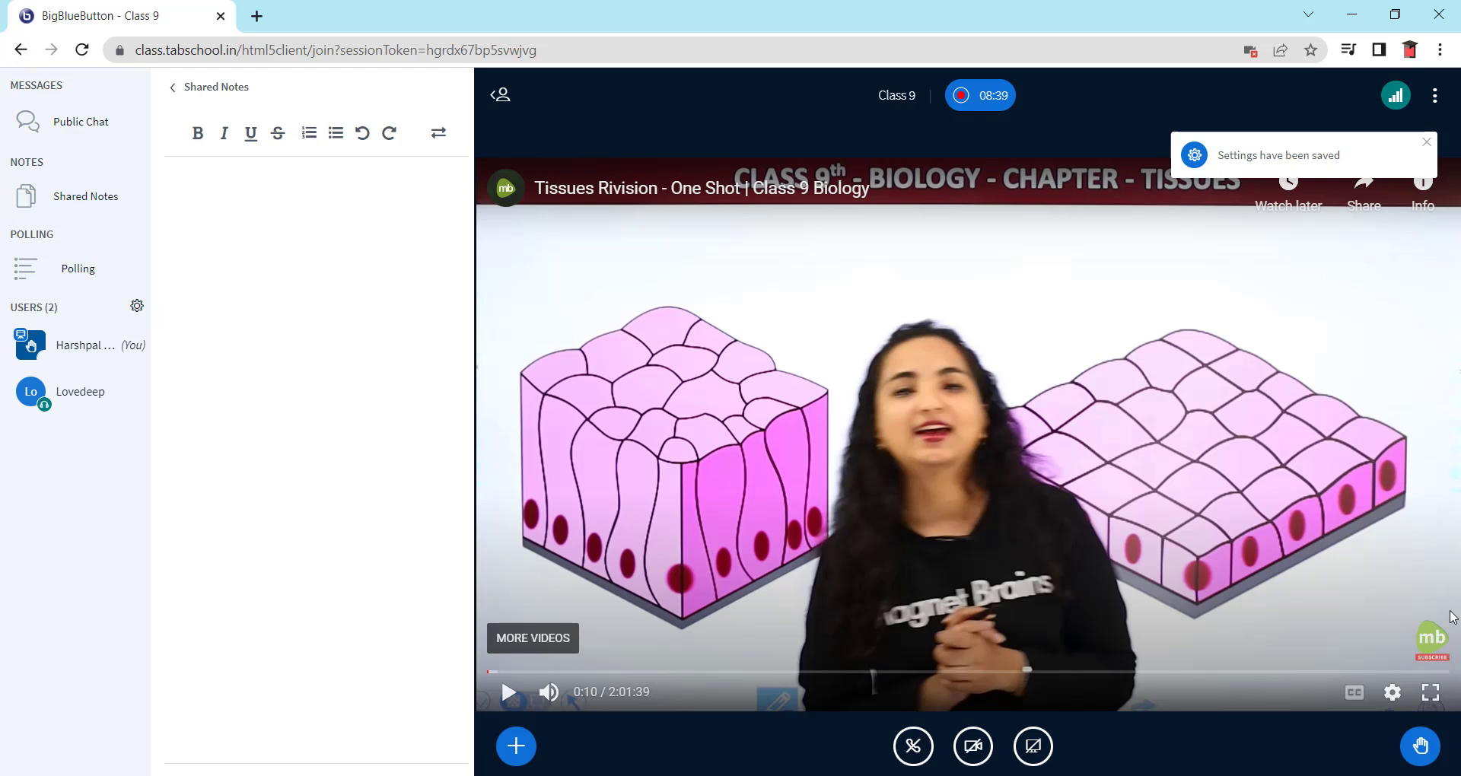
click(500, 94)
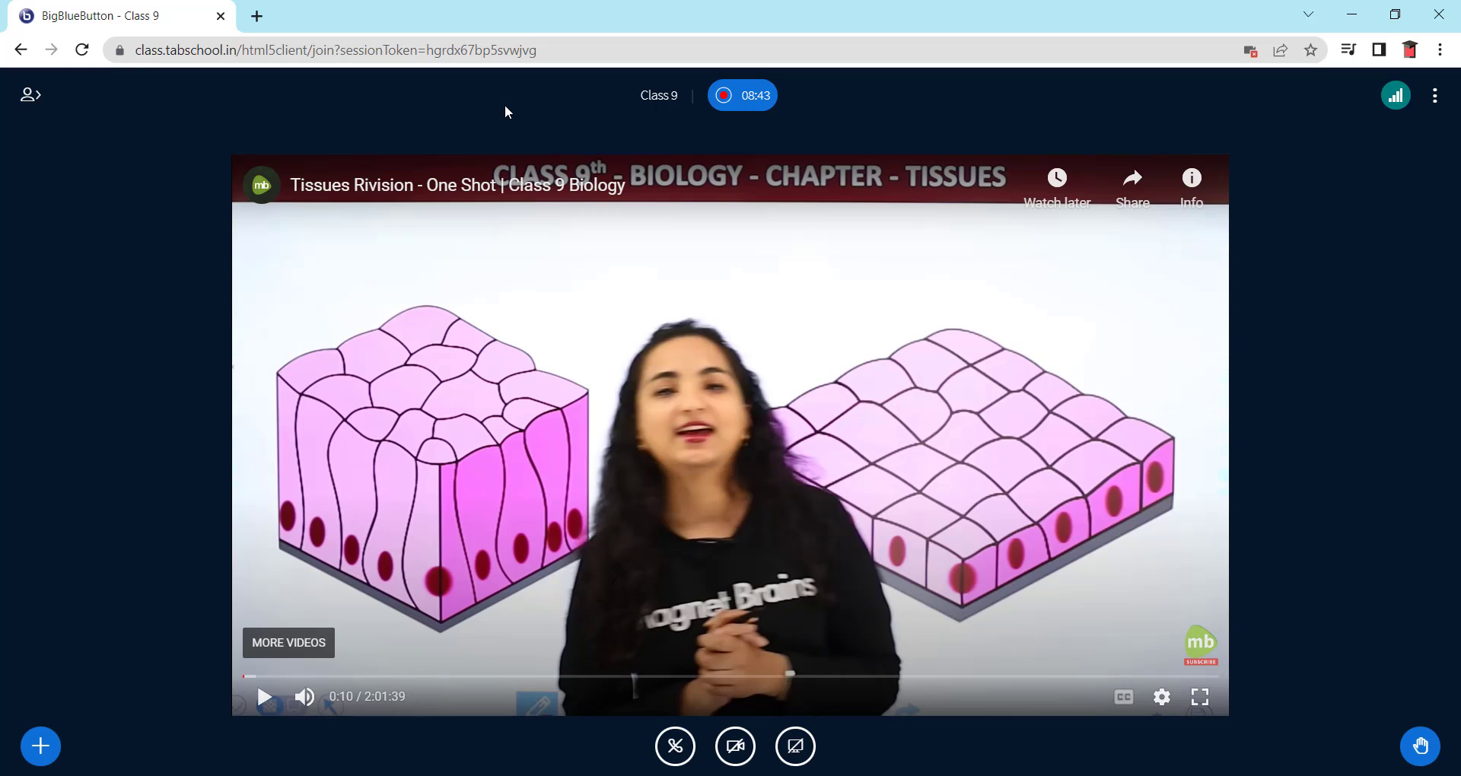
- End the Class 9 meeting for everyone and acknowledge the session-ended notice
click(1436, 97)
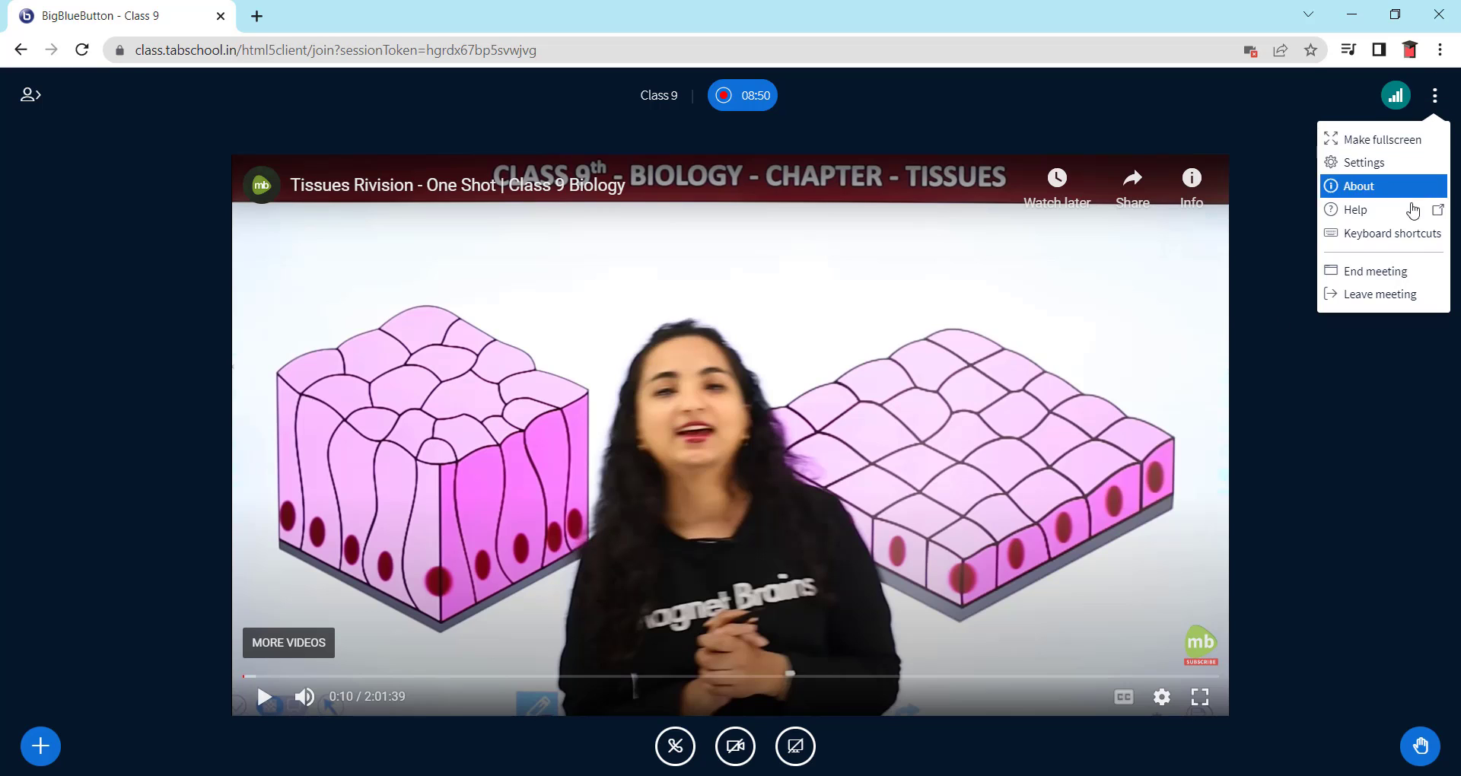
click(1393, 274)
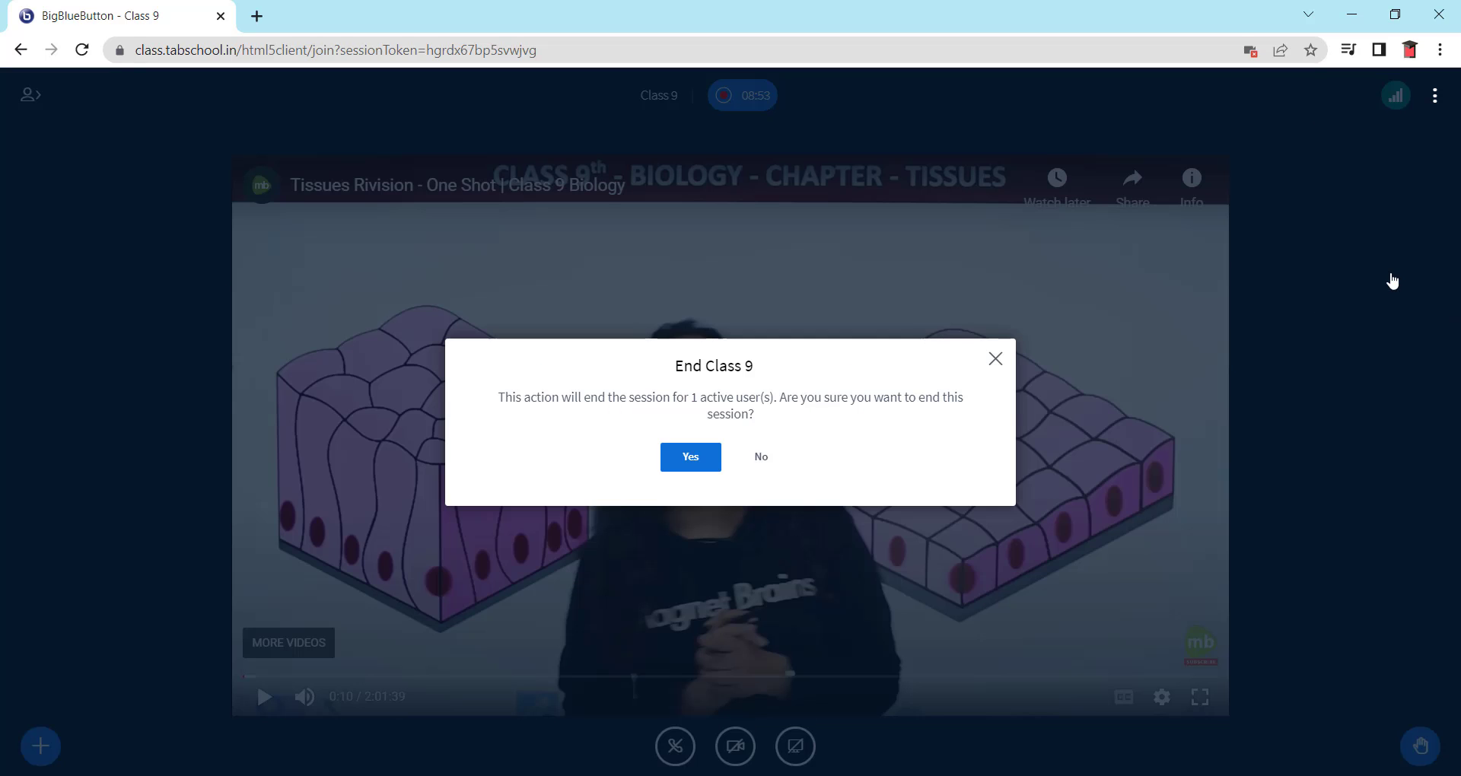
click(691, 456)
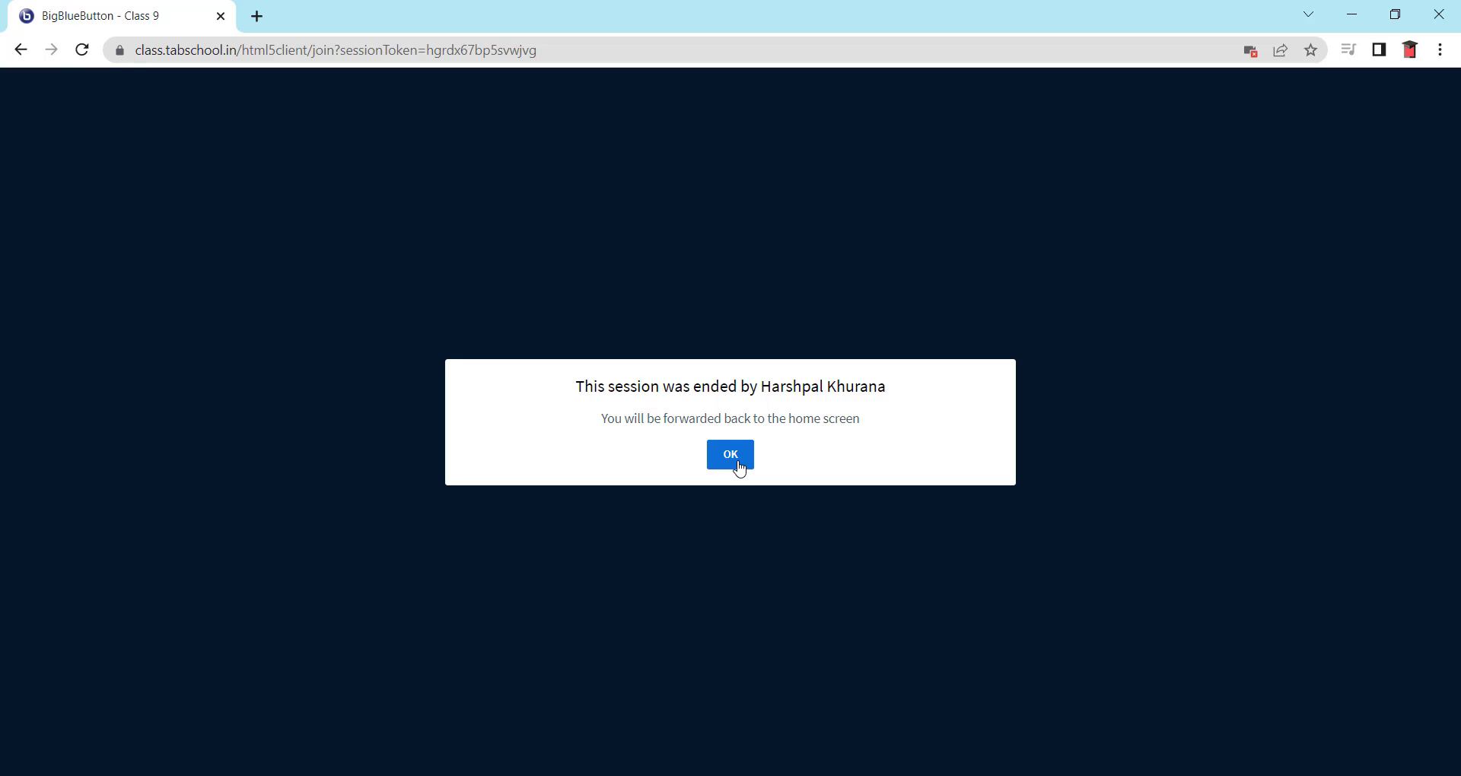
click(740, 468)
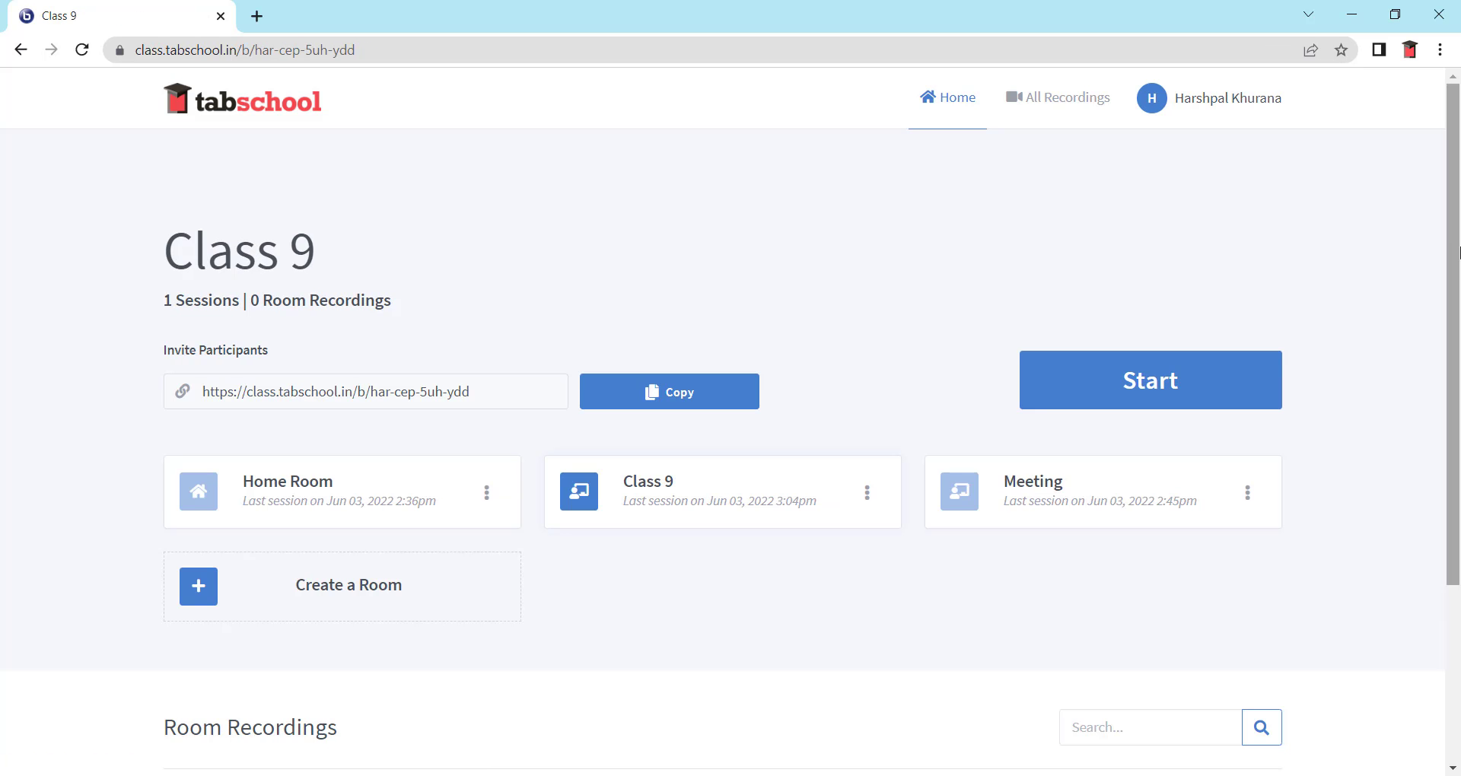
scroll(913, 327, down, 3)
scroll(932, 312, up, 2)
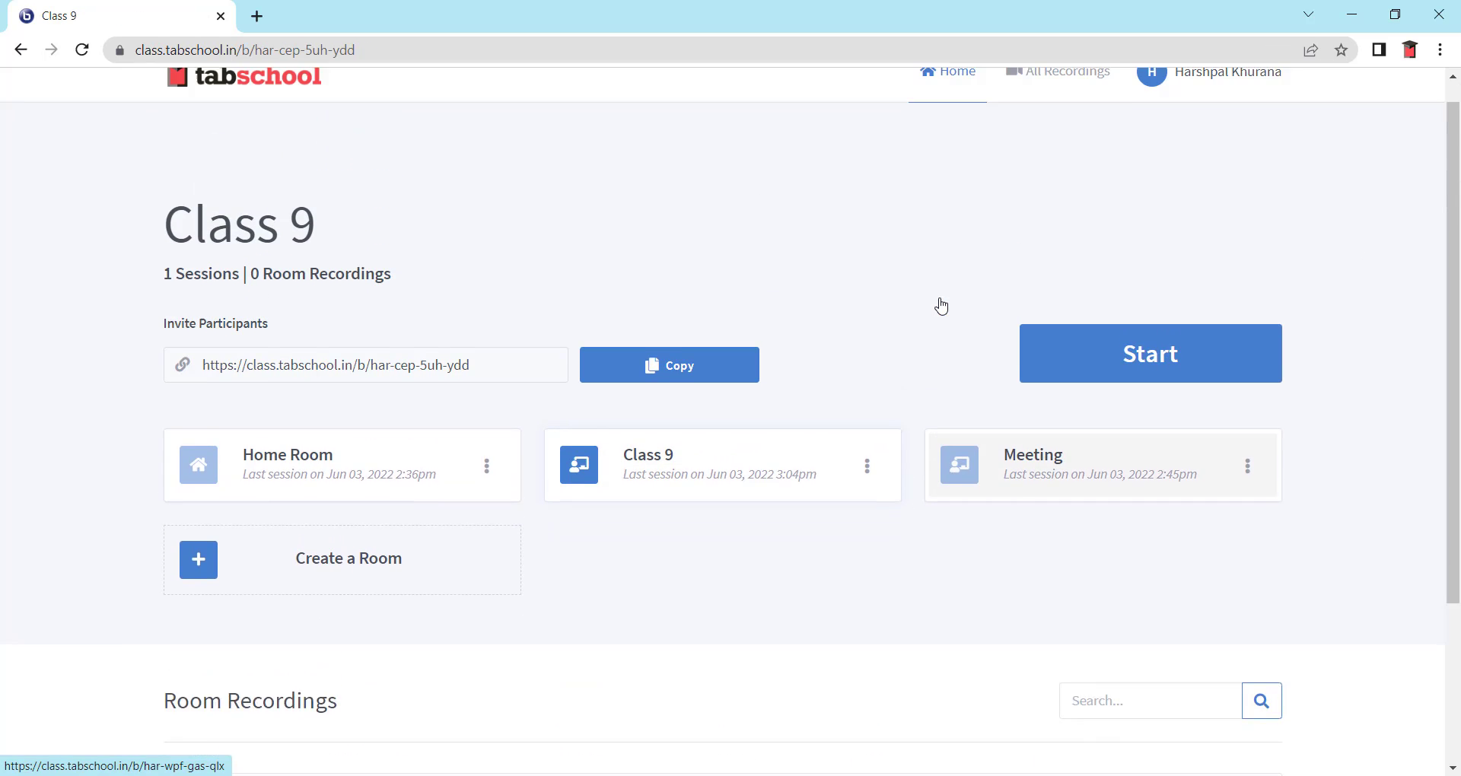
scroll(941, 306, up, 1)
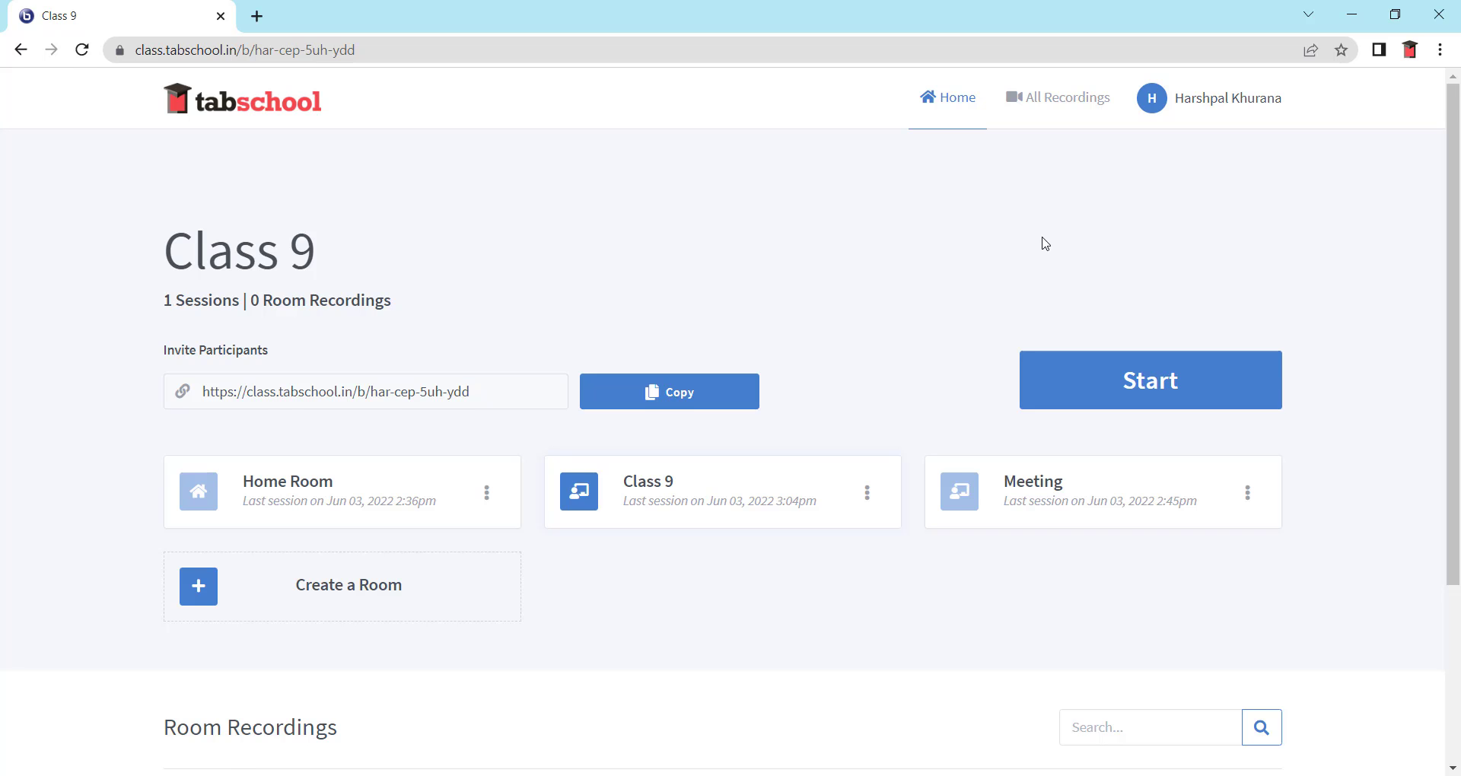
scroll(1045, 242, down, 2)
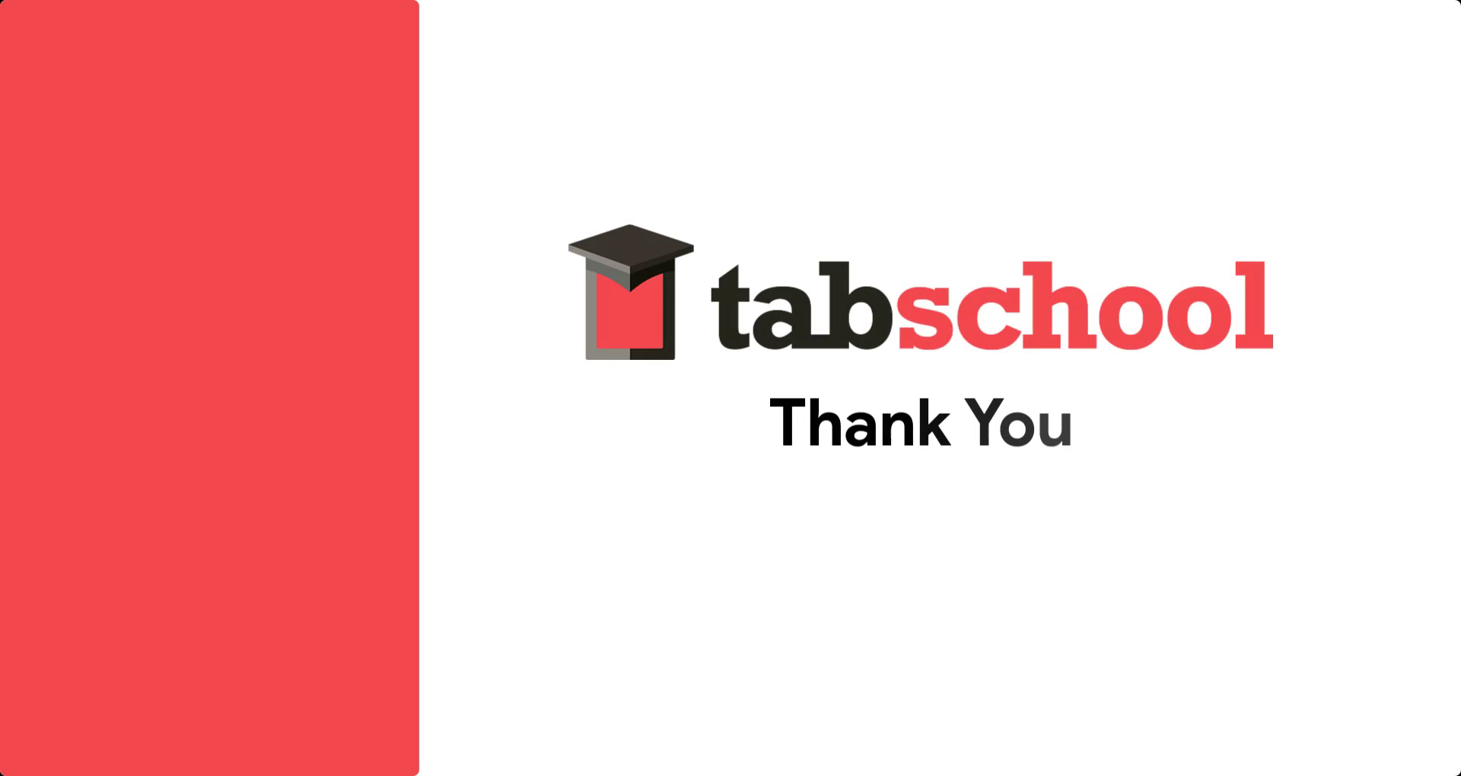